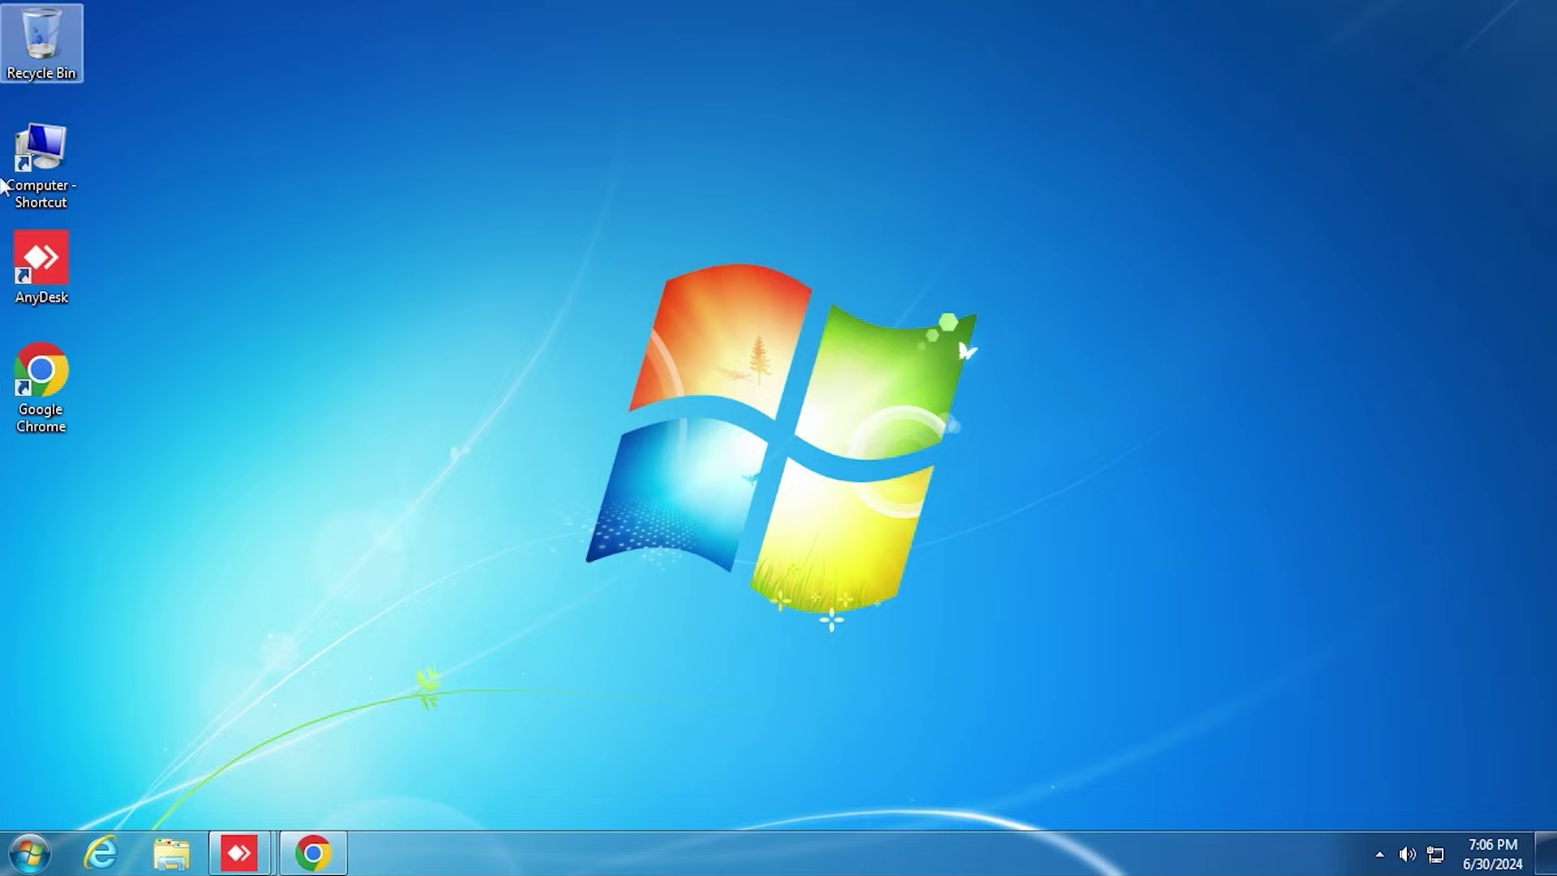
# Open the computer's system properties to check the Windows edition, processor, memory and system type.
pyautogui.doubleClick(41, 166)
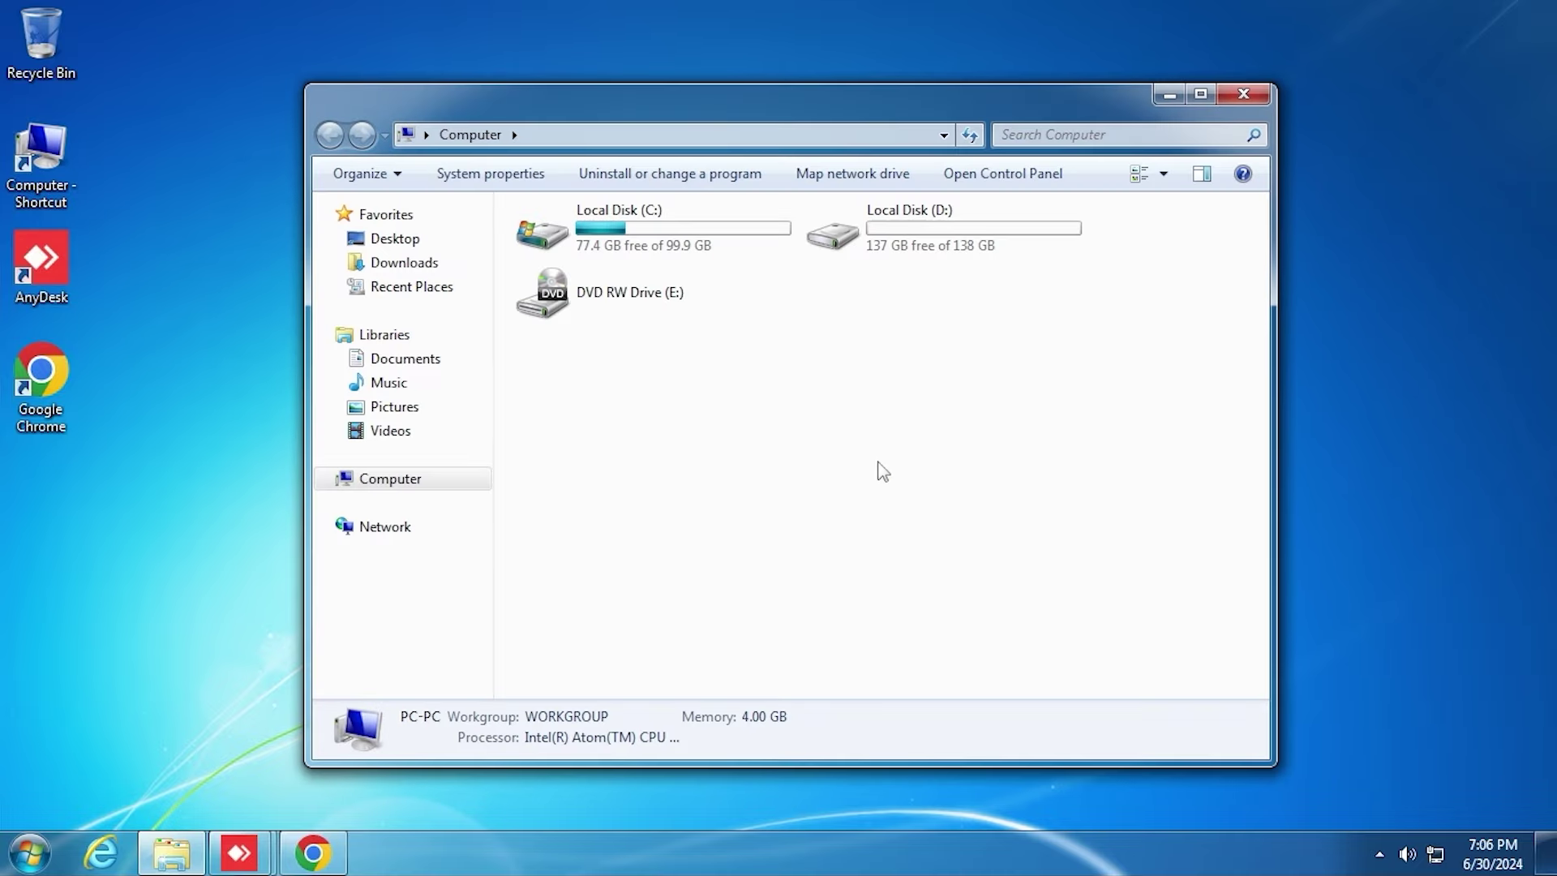
pyautogui.rightClick(796, 415)
pyautogui.click(659, 632)
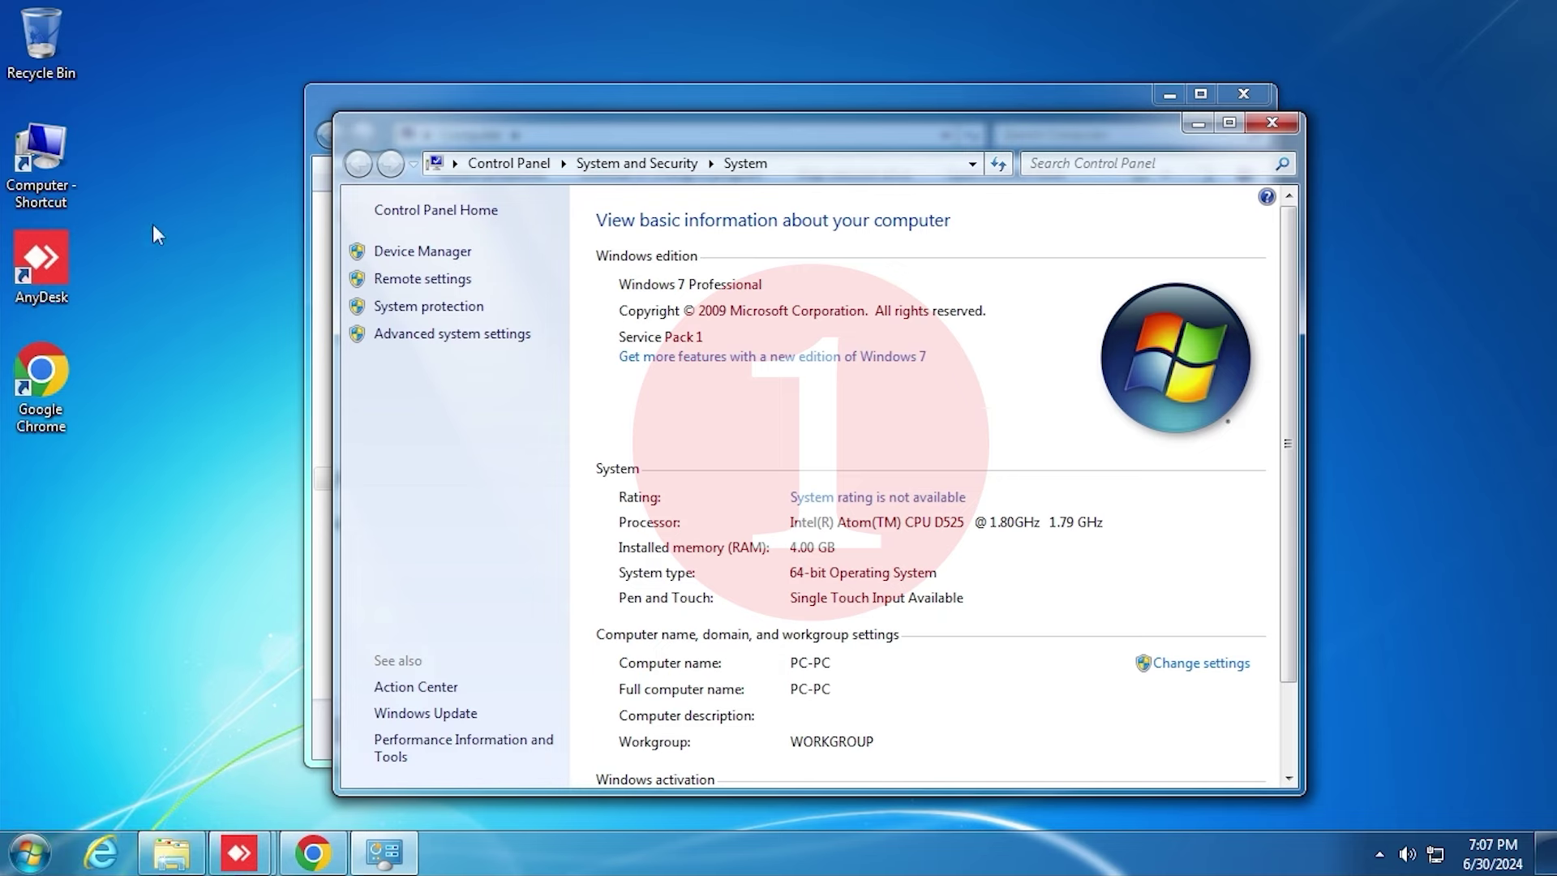
# Check the list of installed programs for existing device software, and close all open windows.
pyautogui.doubleClick(39, 158)
pyautogui.click(659, 174)
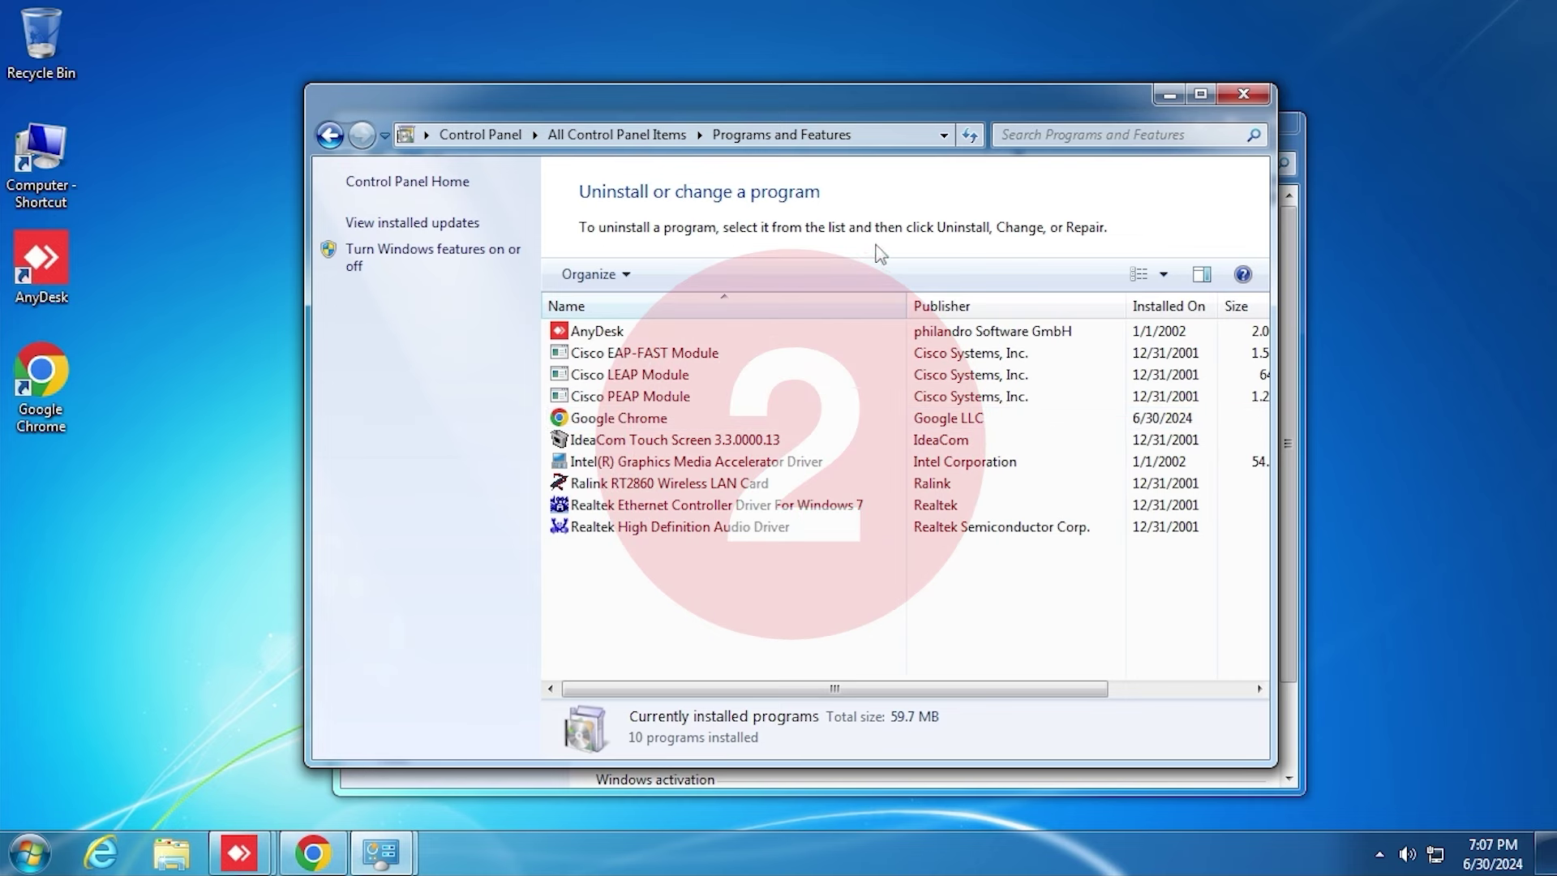
pyautogui.click(1243, 94)
pyautogui.click(1262, 127)
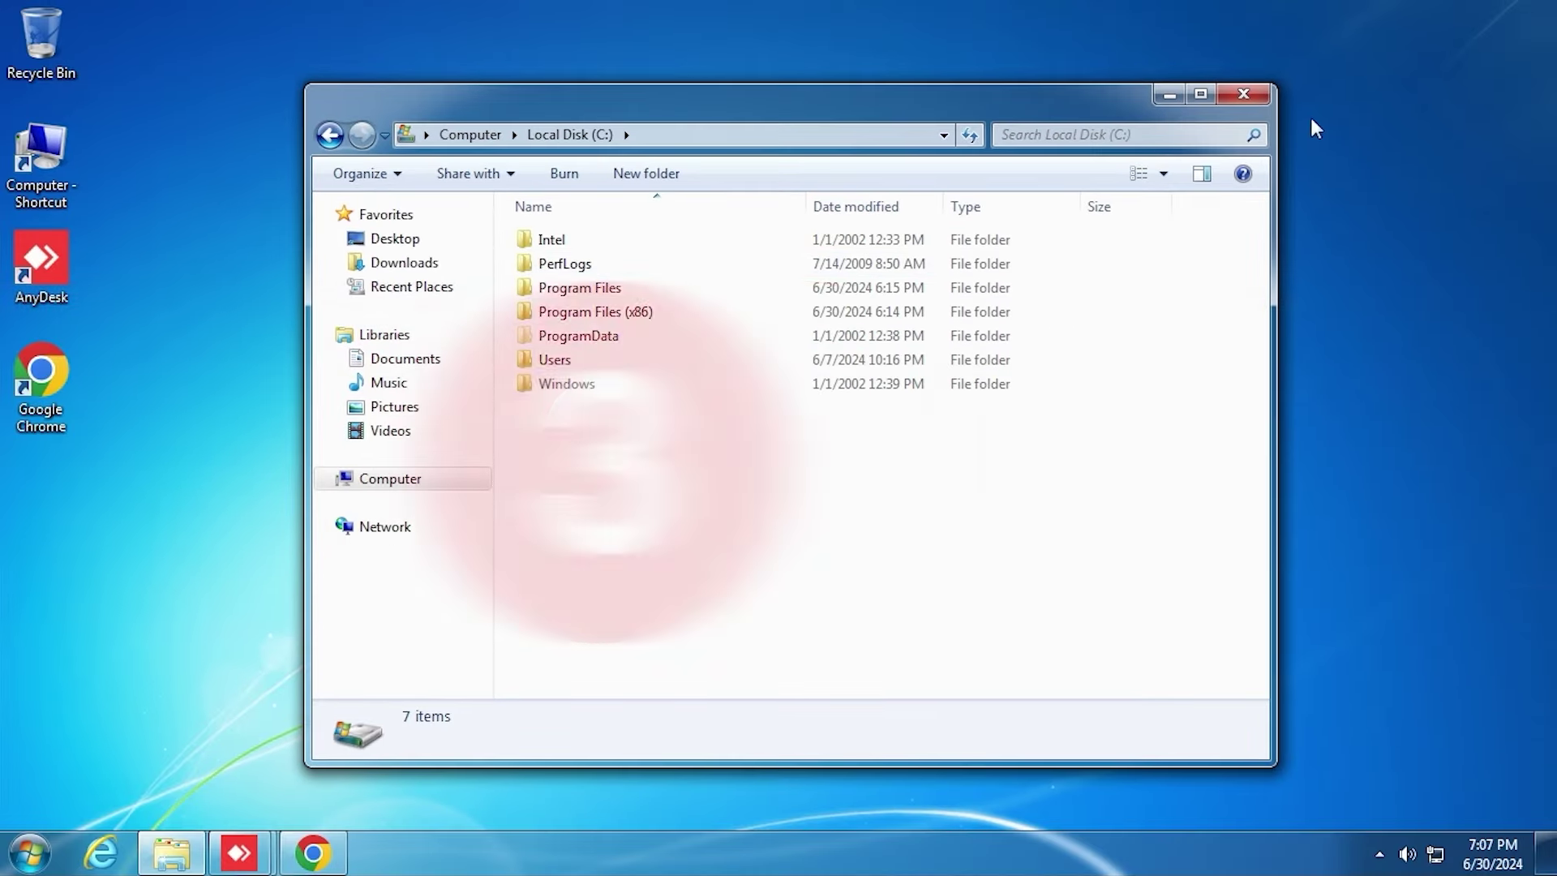
pyautogui.click(1261, 94)
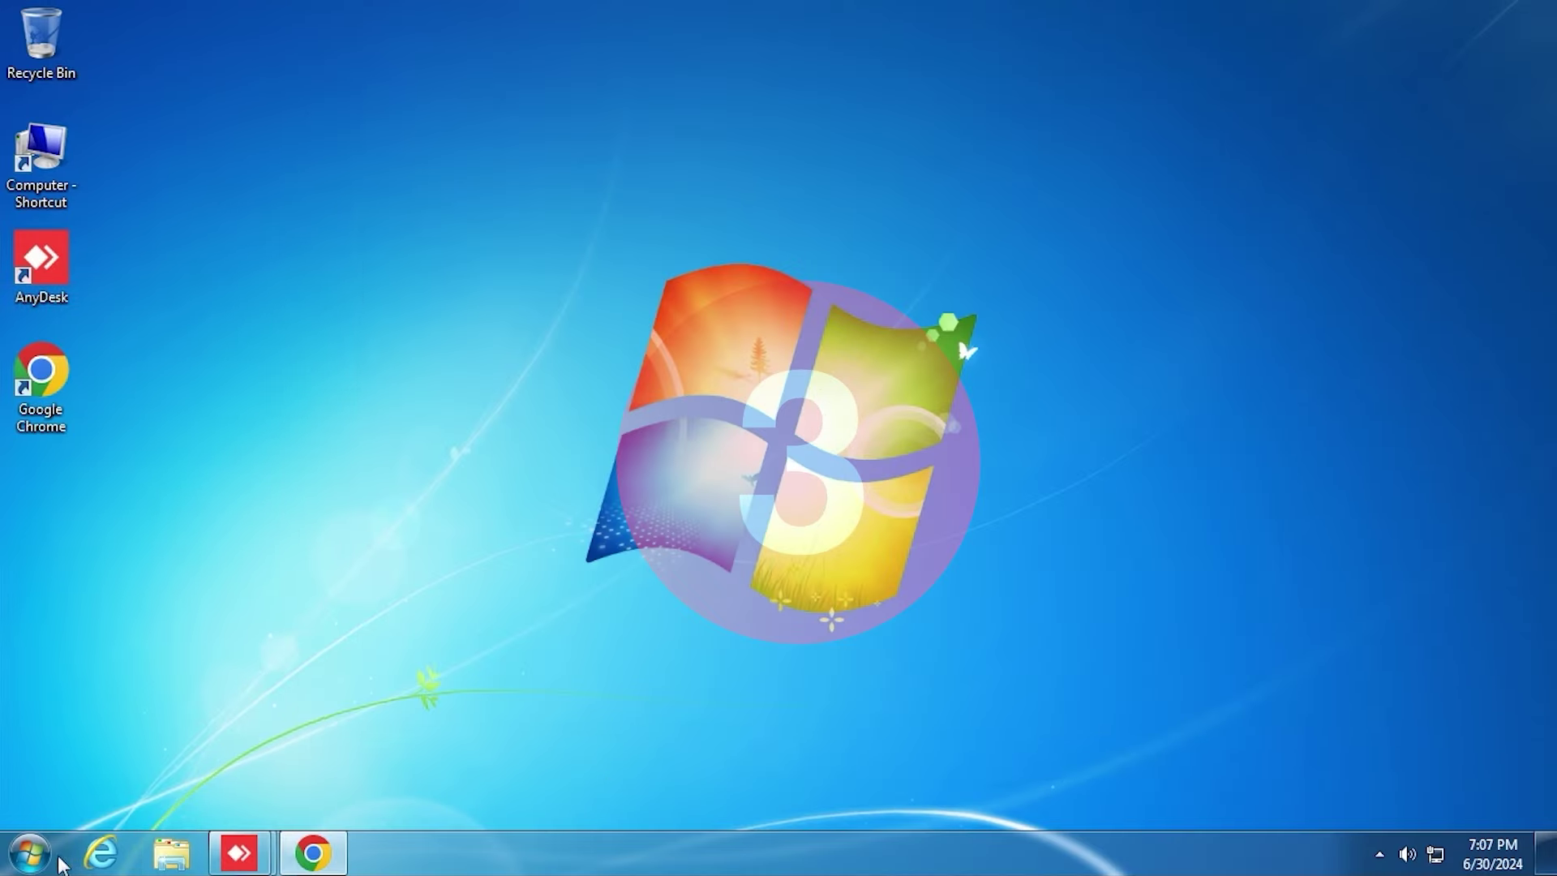
# Open the user's temporary files folder using %TEMP%.
pyautogui.click(32, 853)
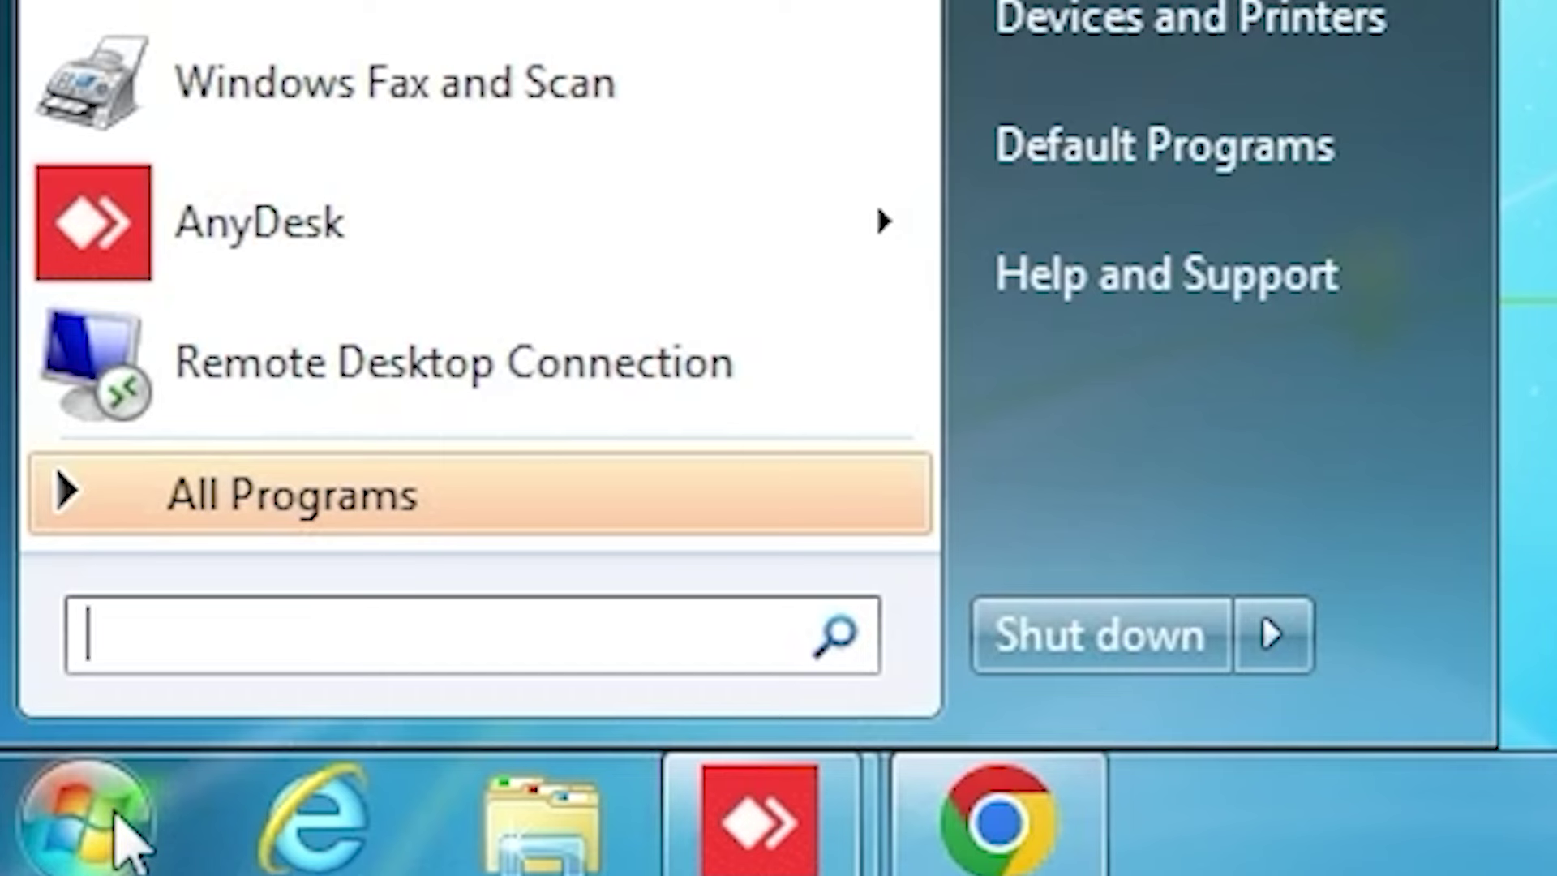
pyautogui.write('%TEMP')
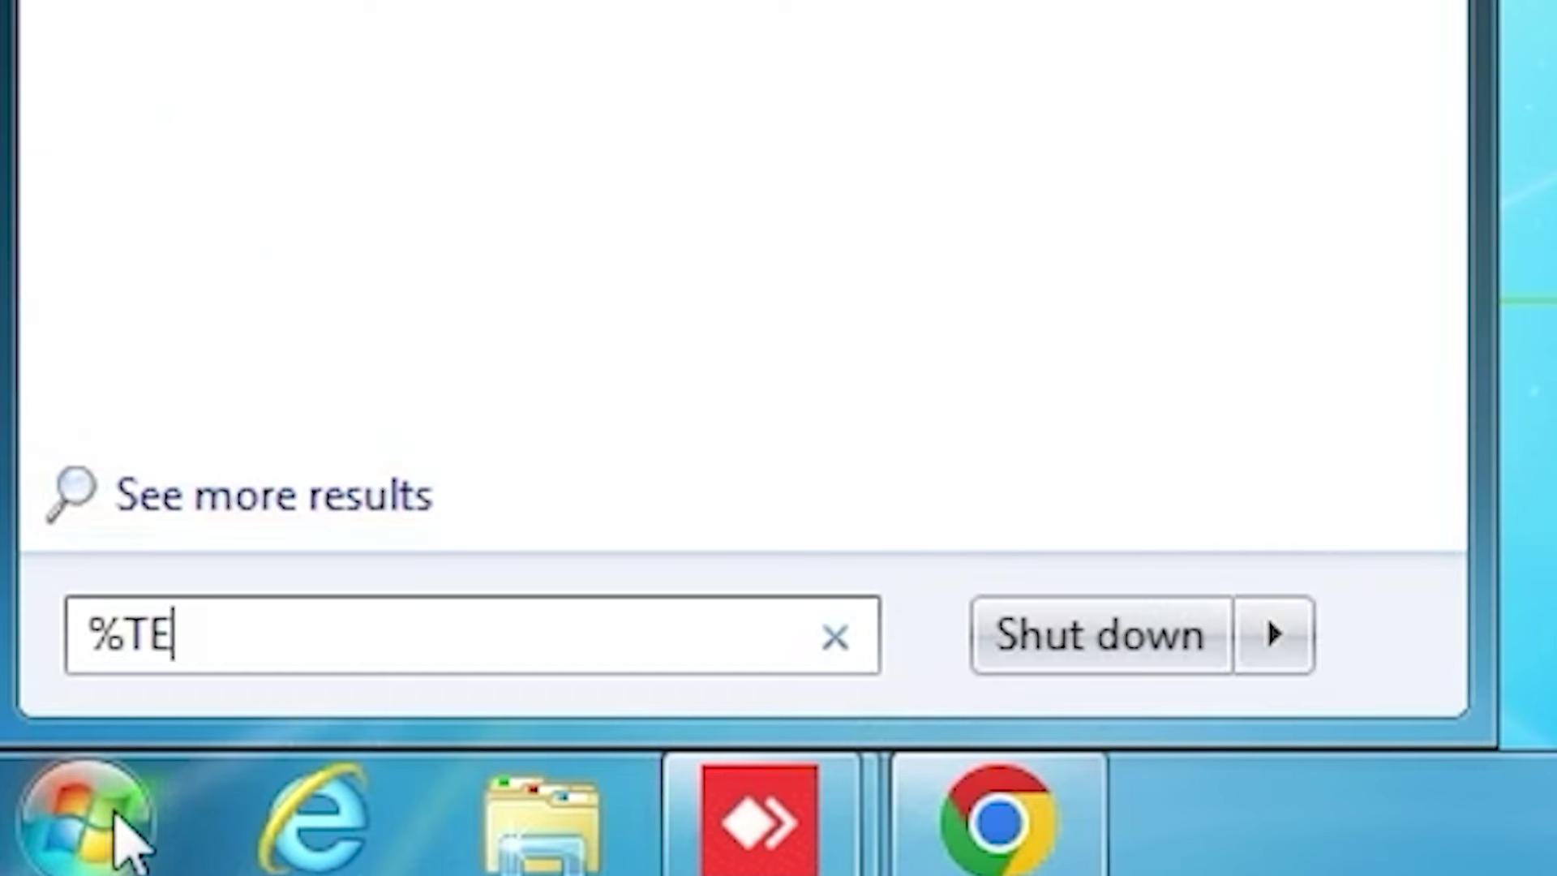
pyautogui.write('%')
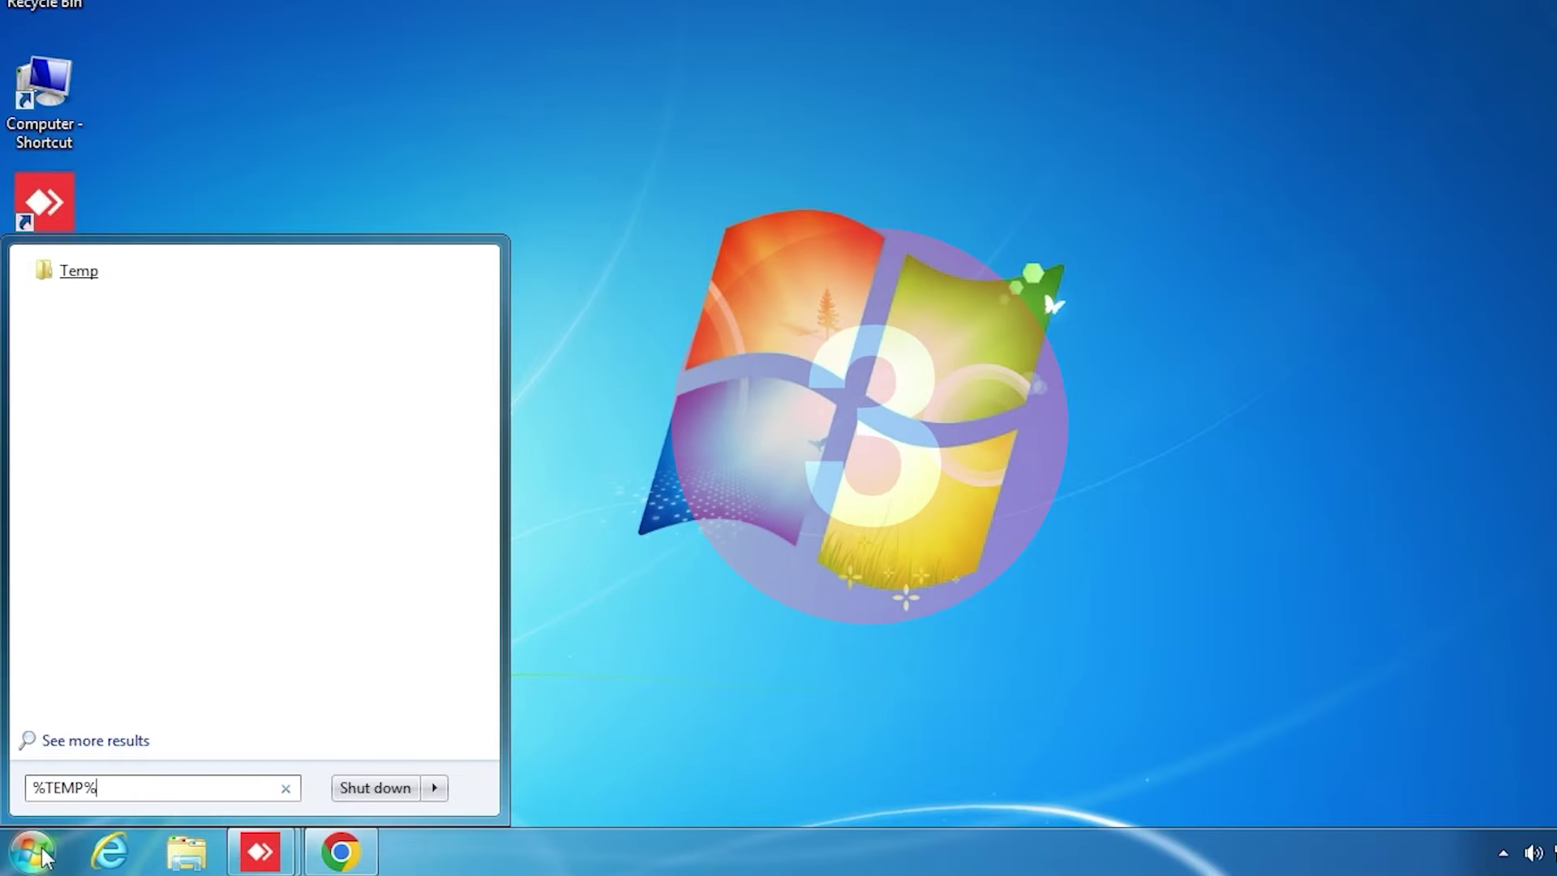
pyautogui.press('Return')
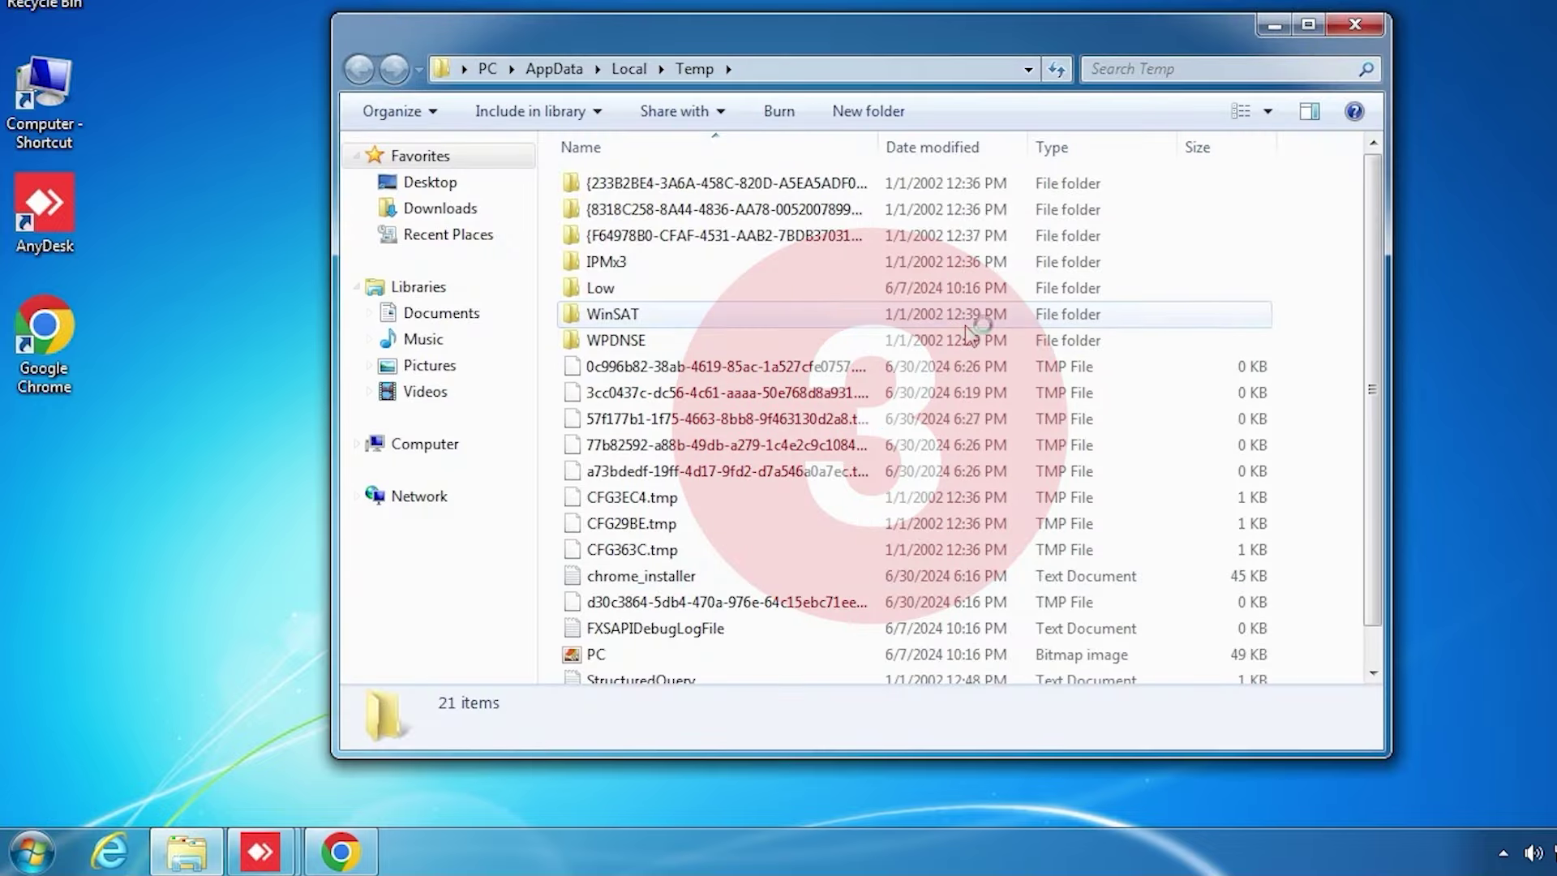
# Permanently delete everything in the Temp folder, skipping all files in use, and close the folder.
pyautogui.click(965, 323)
pyautogui.hotkey('ctrl', 'a')
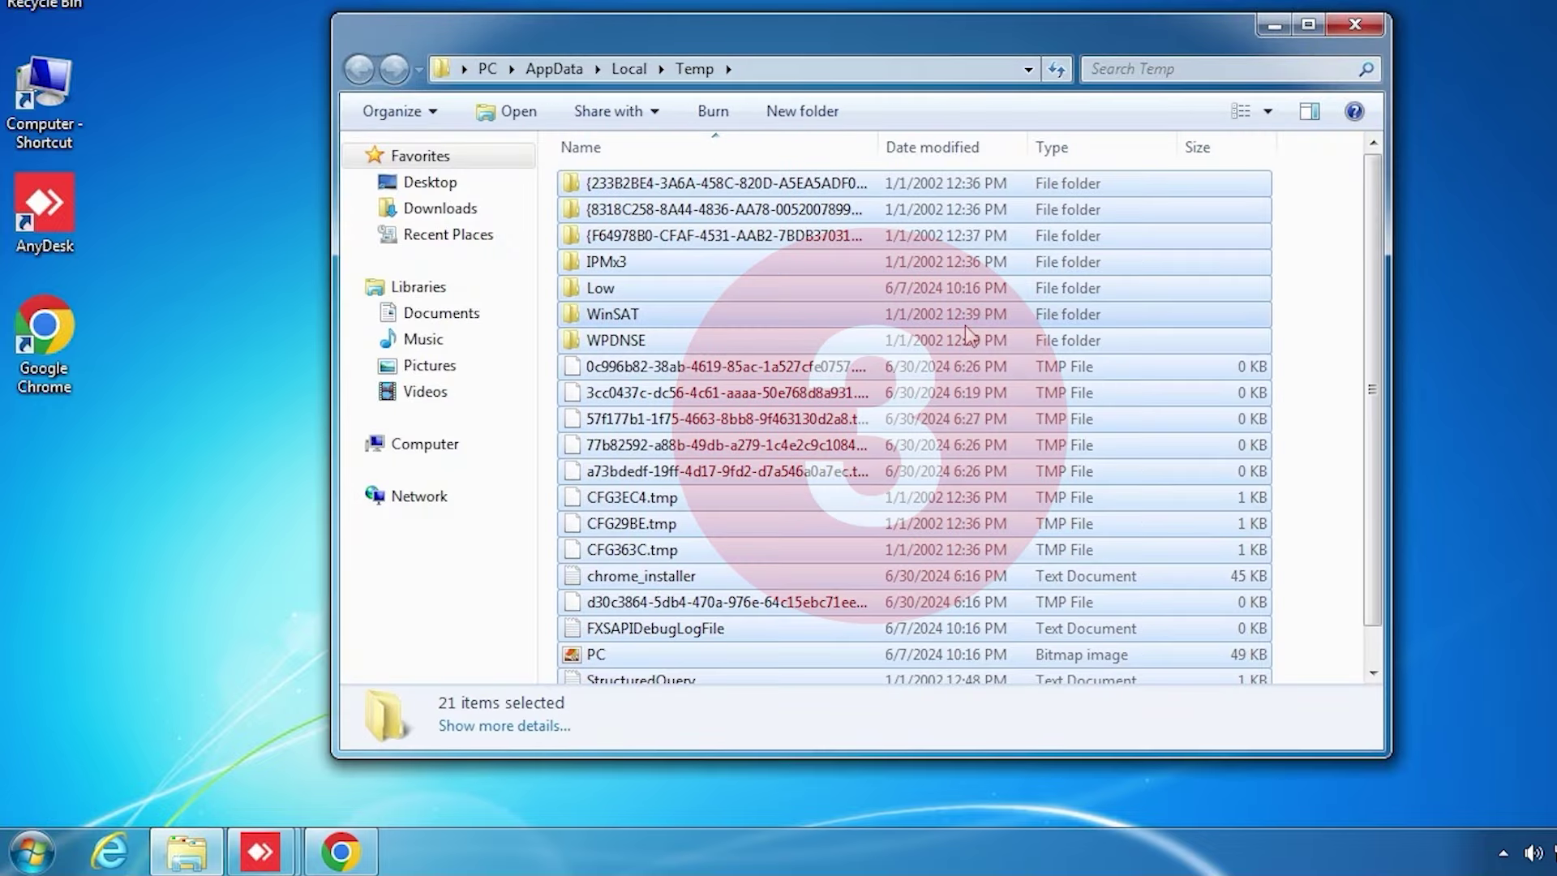
pyautogui.hotkey('shift', 'Delete')
pyautogui.press('Return')
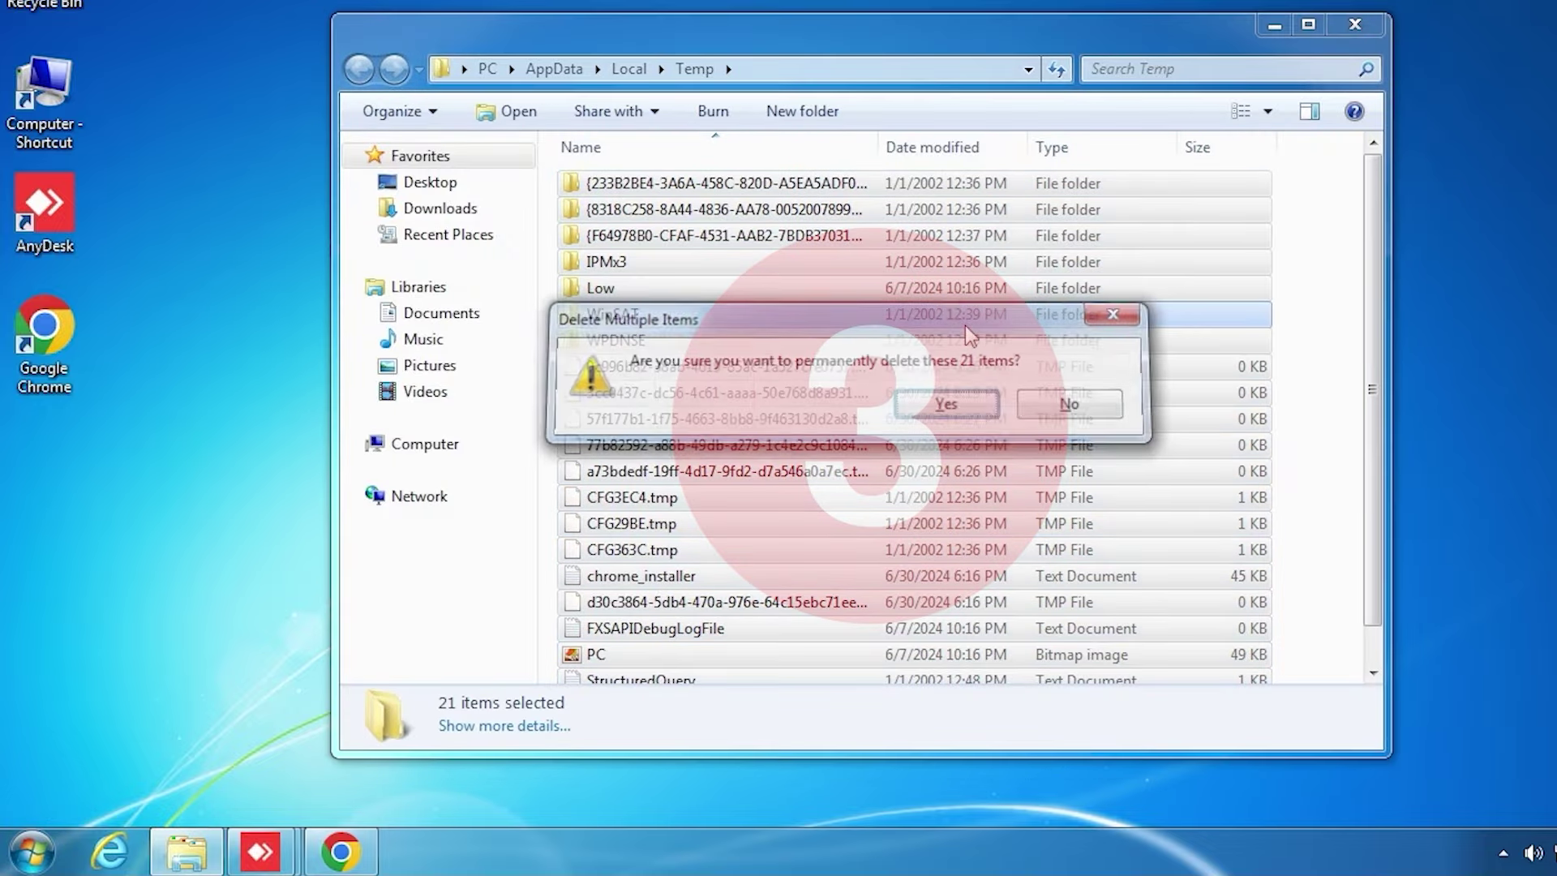
pyautogui.click(815, 531)
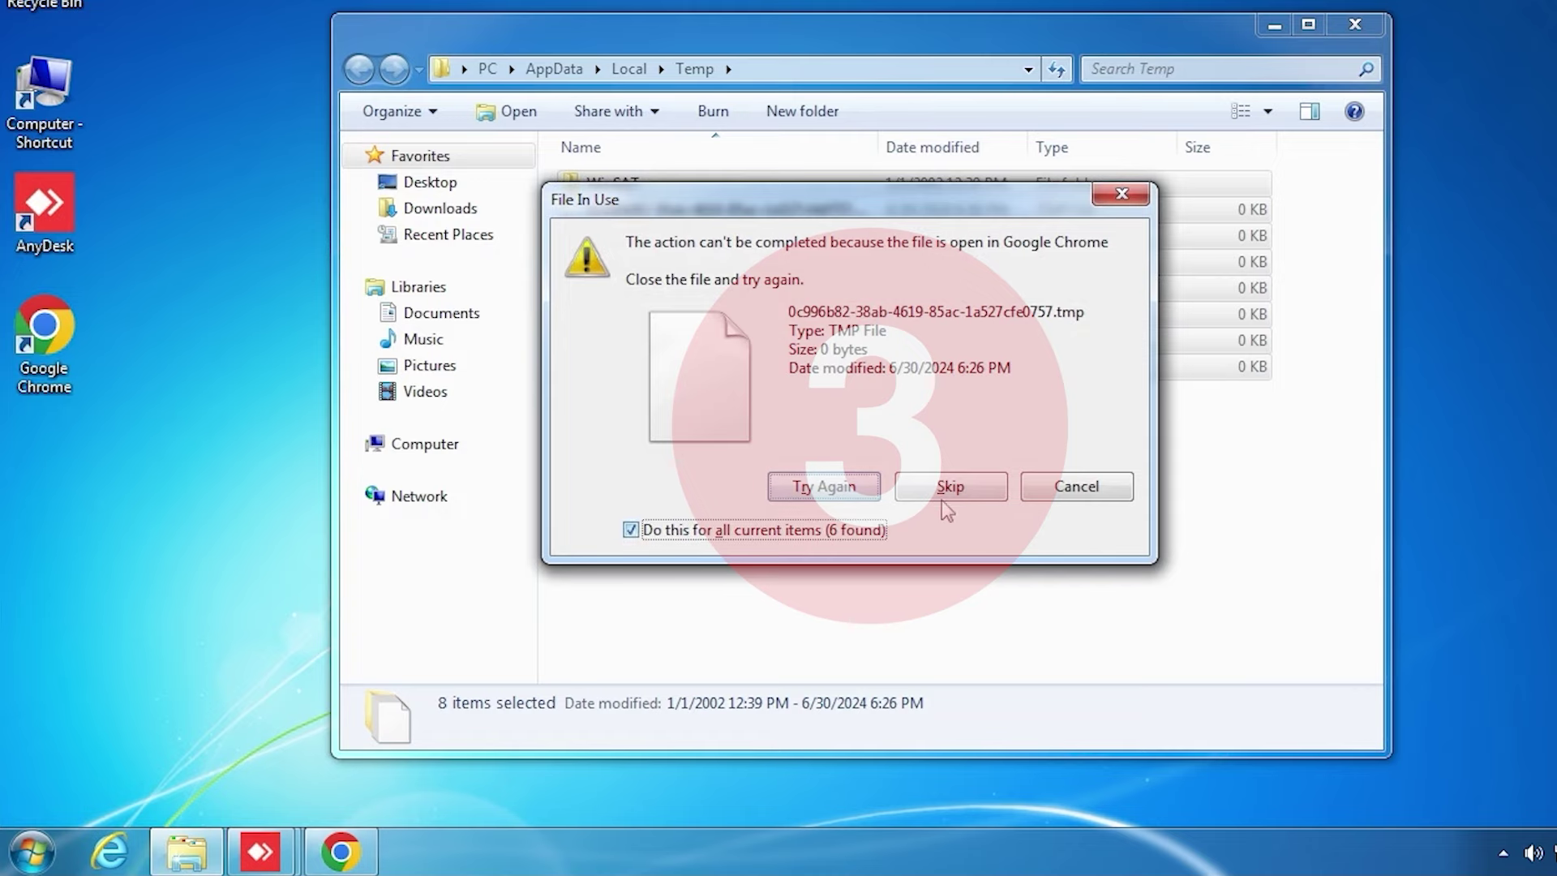
pyautogui.click(946, 488)
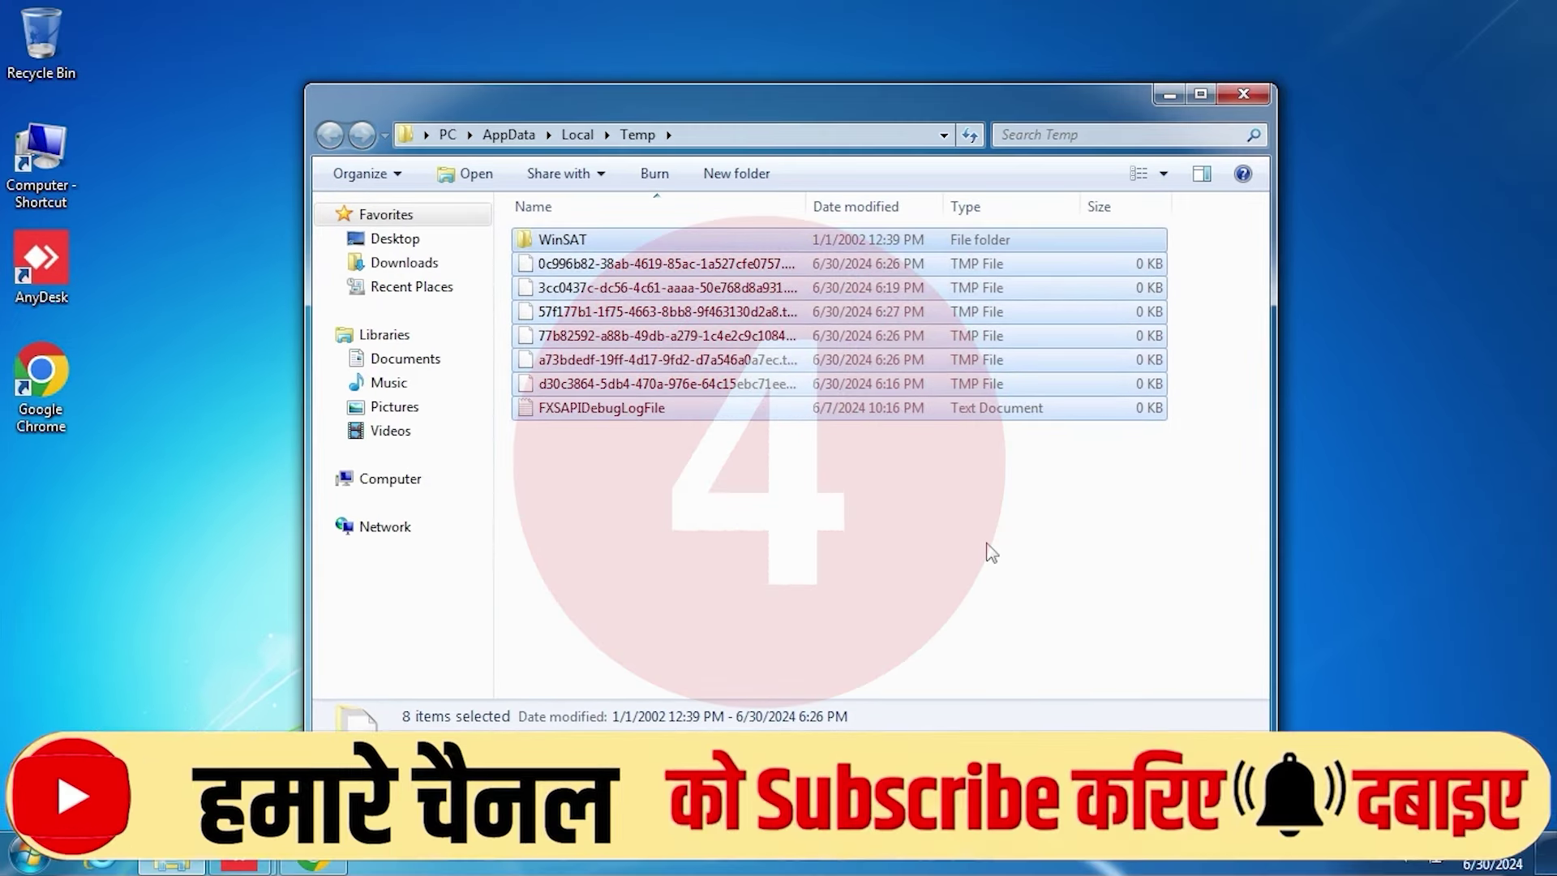
pyautogui.click(1243, 94)
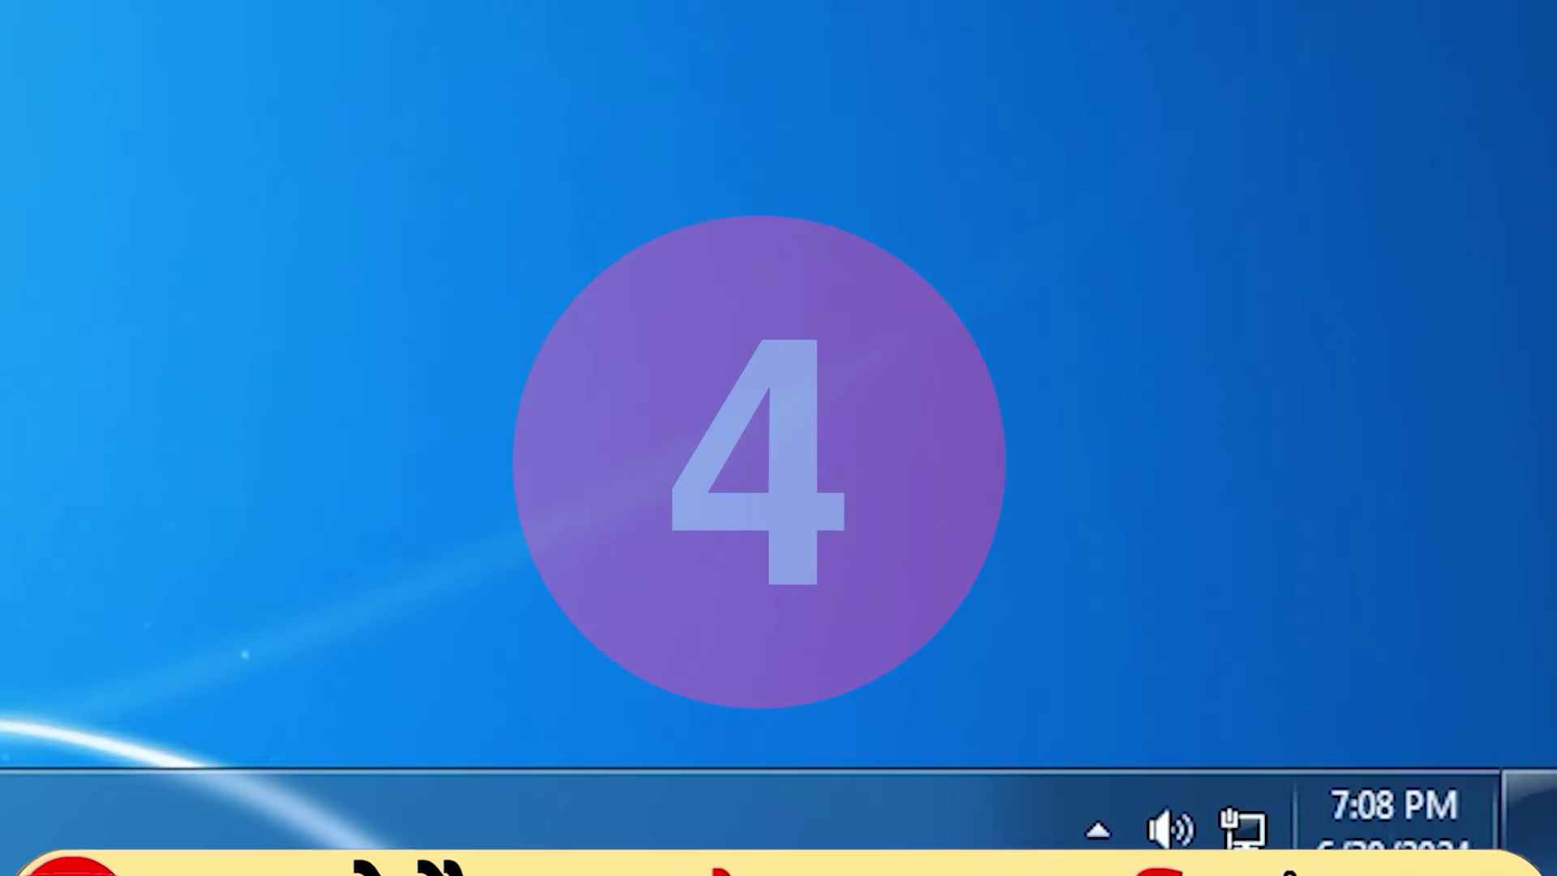
# Set the time zone to (UTC+05:30) Chennai, Kolkata, Mumbai, New Delhi in the Date and Time settings.
pyautogui.moveTo(1494, 866)
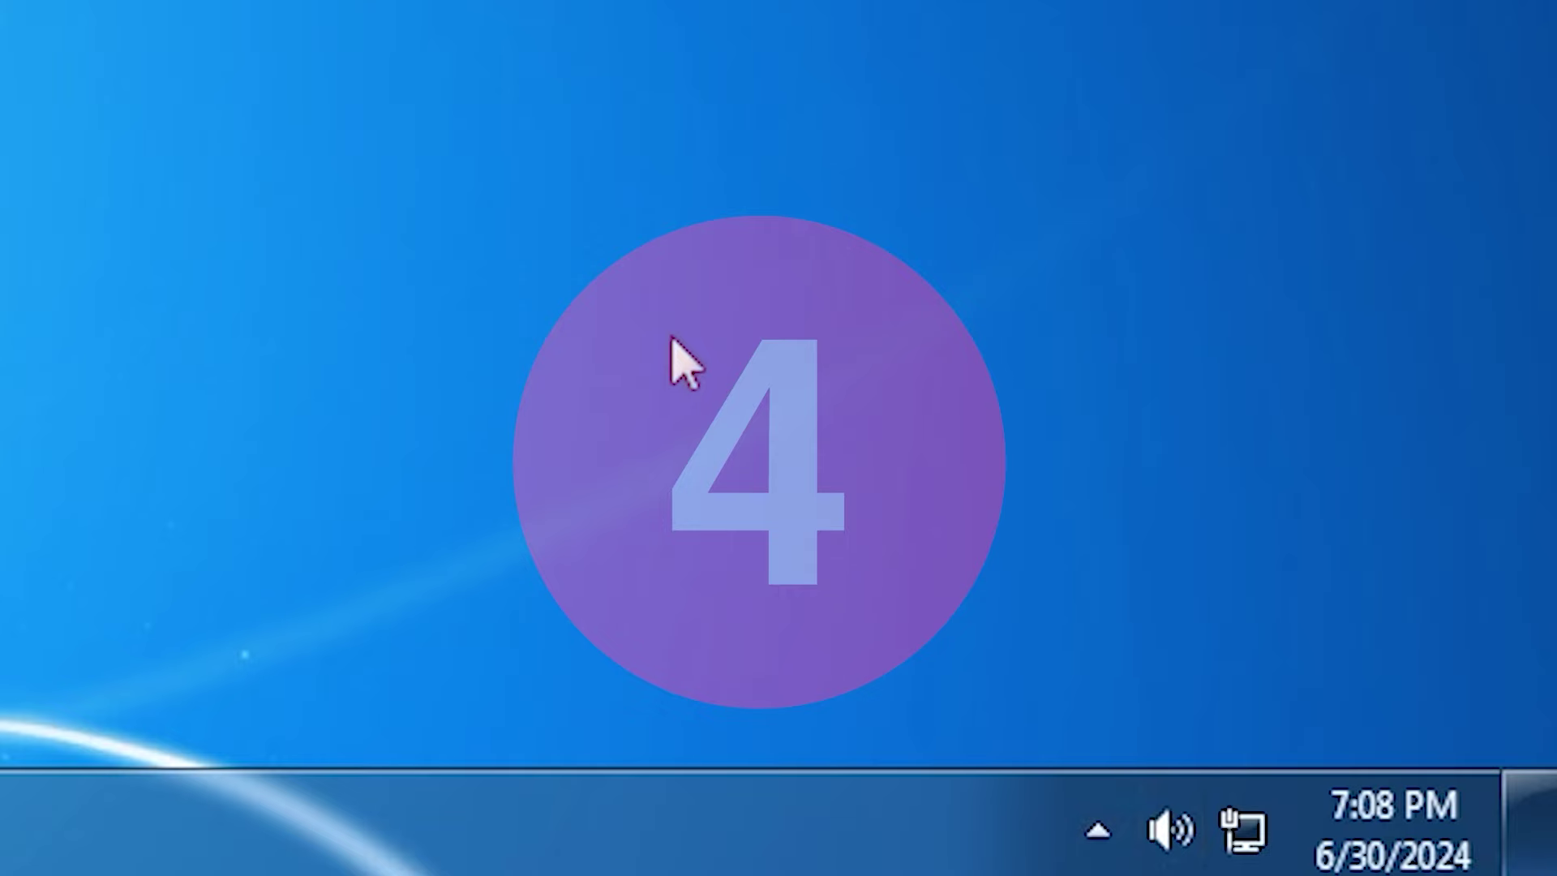
pyautogui.rightClick(1392, 827)
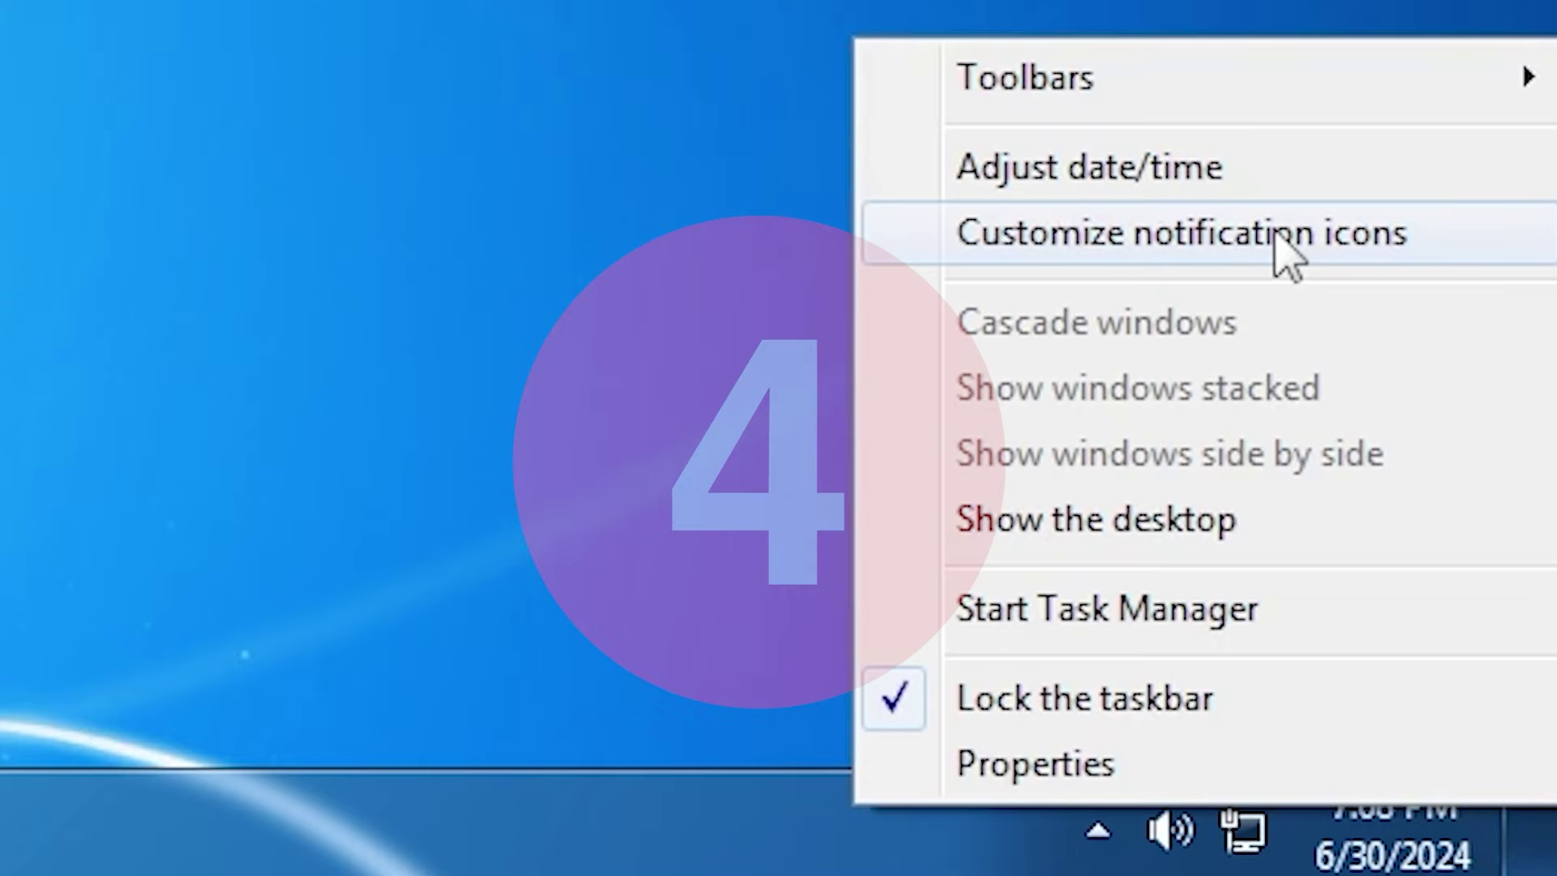
pyautogui.click(1182, 175)
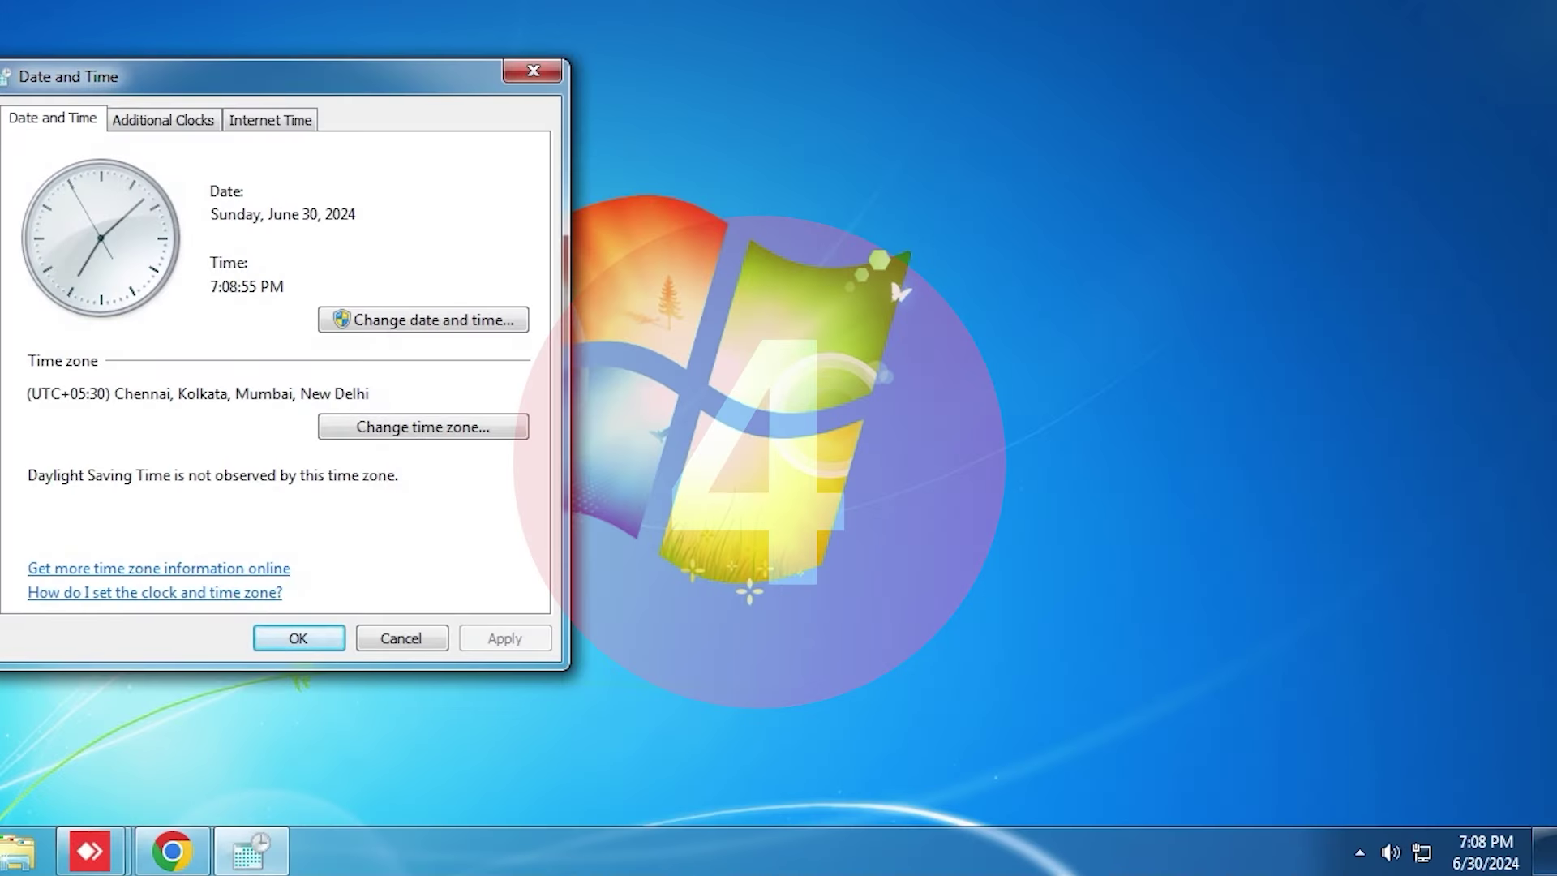
pyautogui.moveTo(422, 60); pyautogui.dragTo(826, 106)
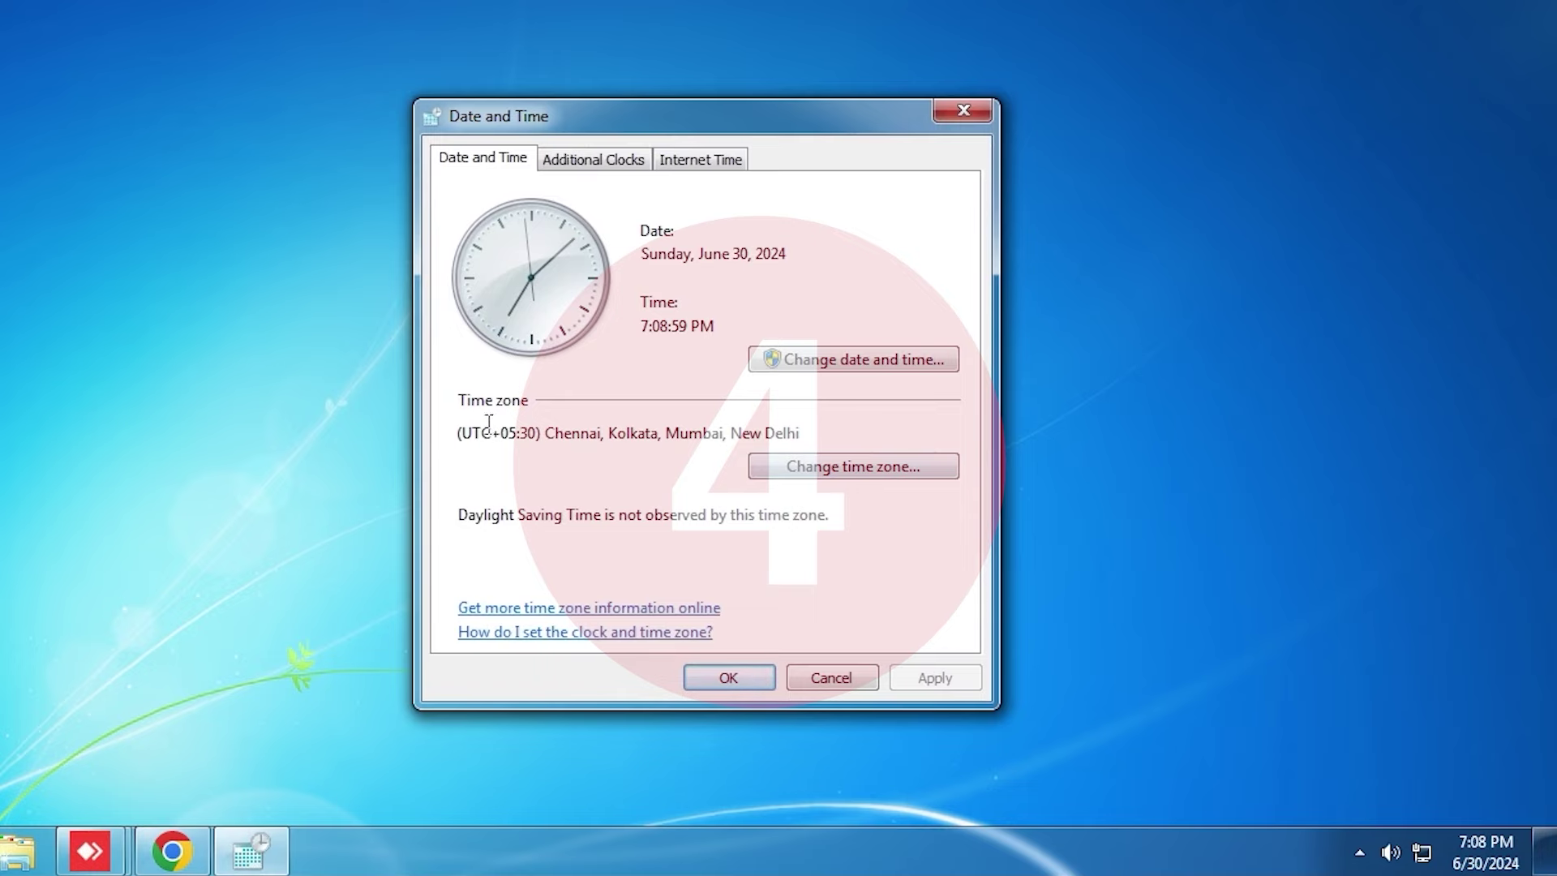
pyautogui.moveTo(578, 433); pyautogui.dragTo(772, 440)
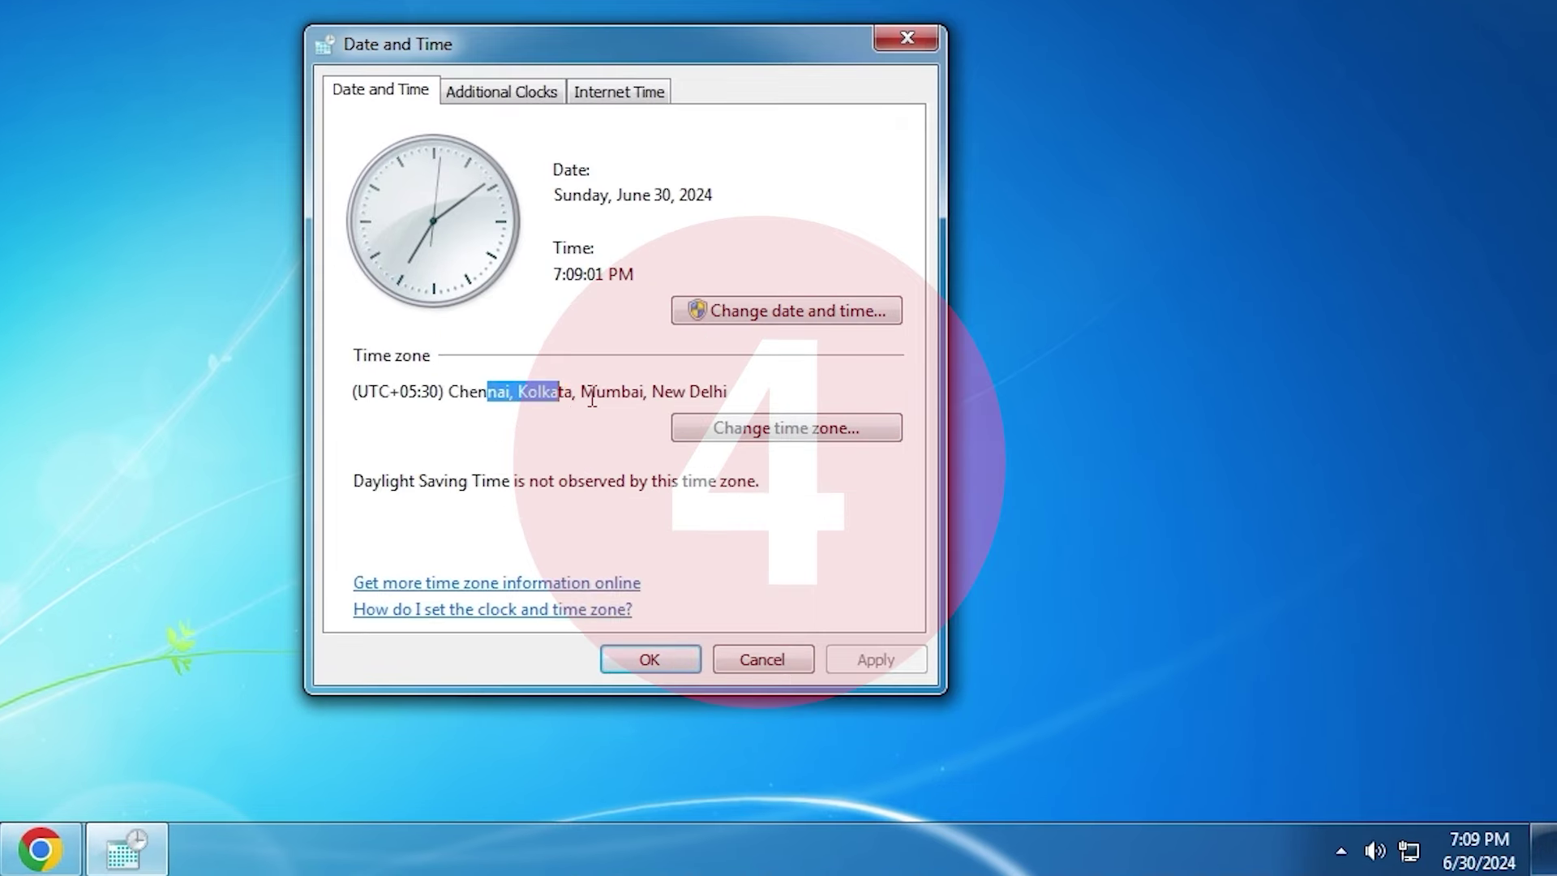
pyautogui.moveTo(697, 397); pyautogui.dragTo(702, 398)
pyautogui.click(744, 446)
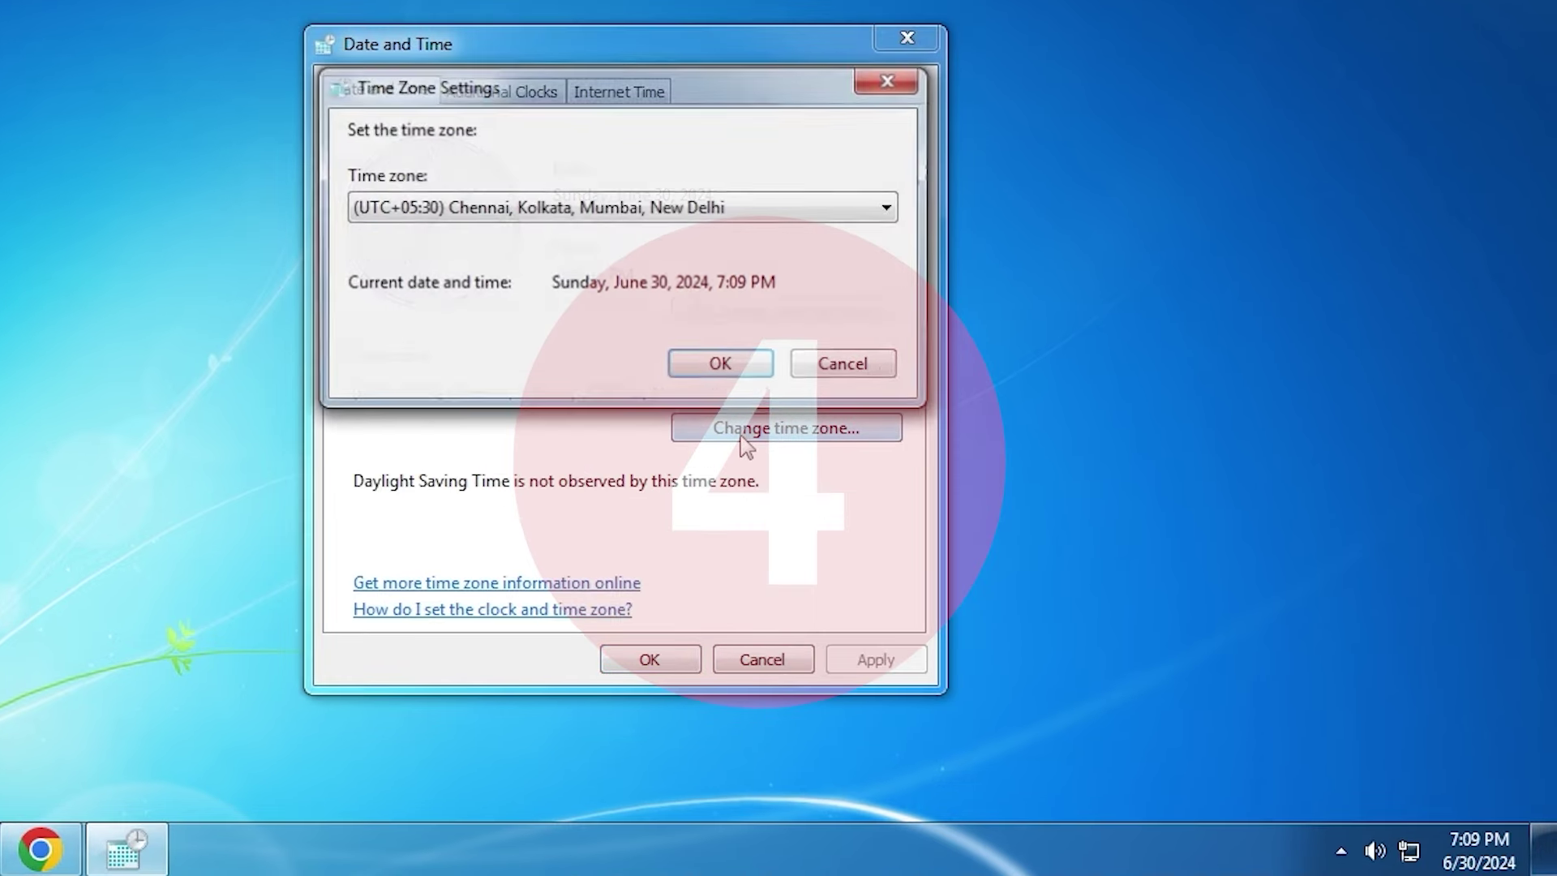
pyautogui.click(765, 210)
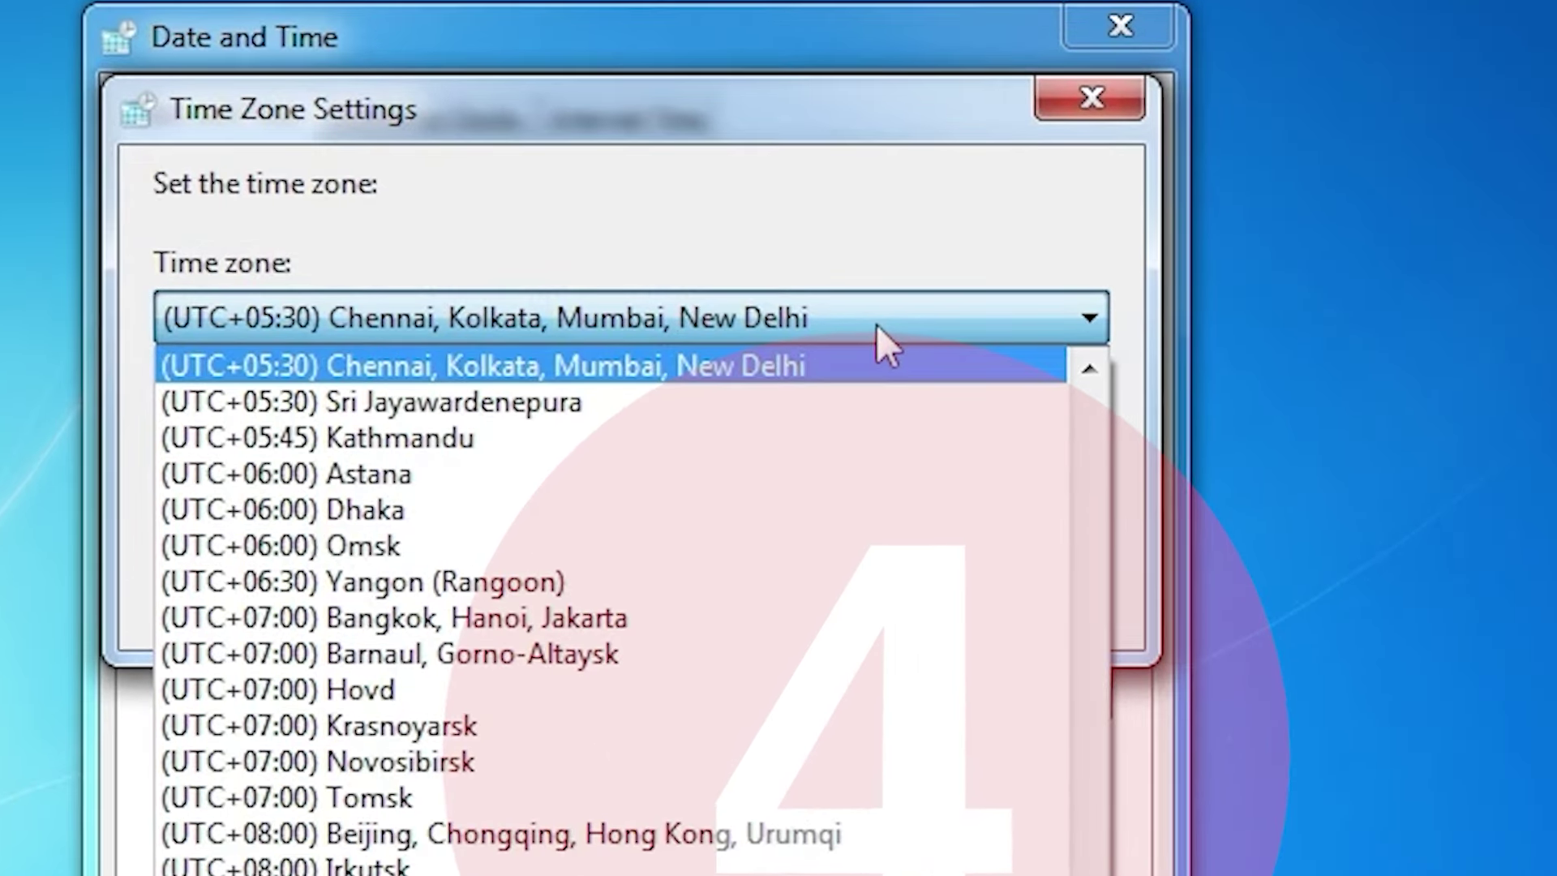
pyautogui.click(876, 324)
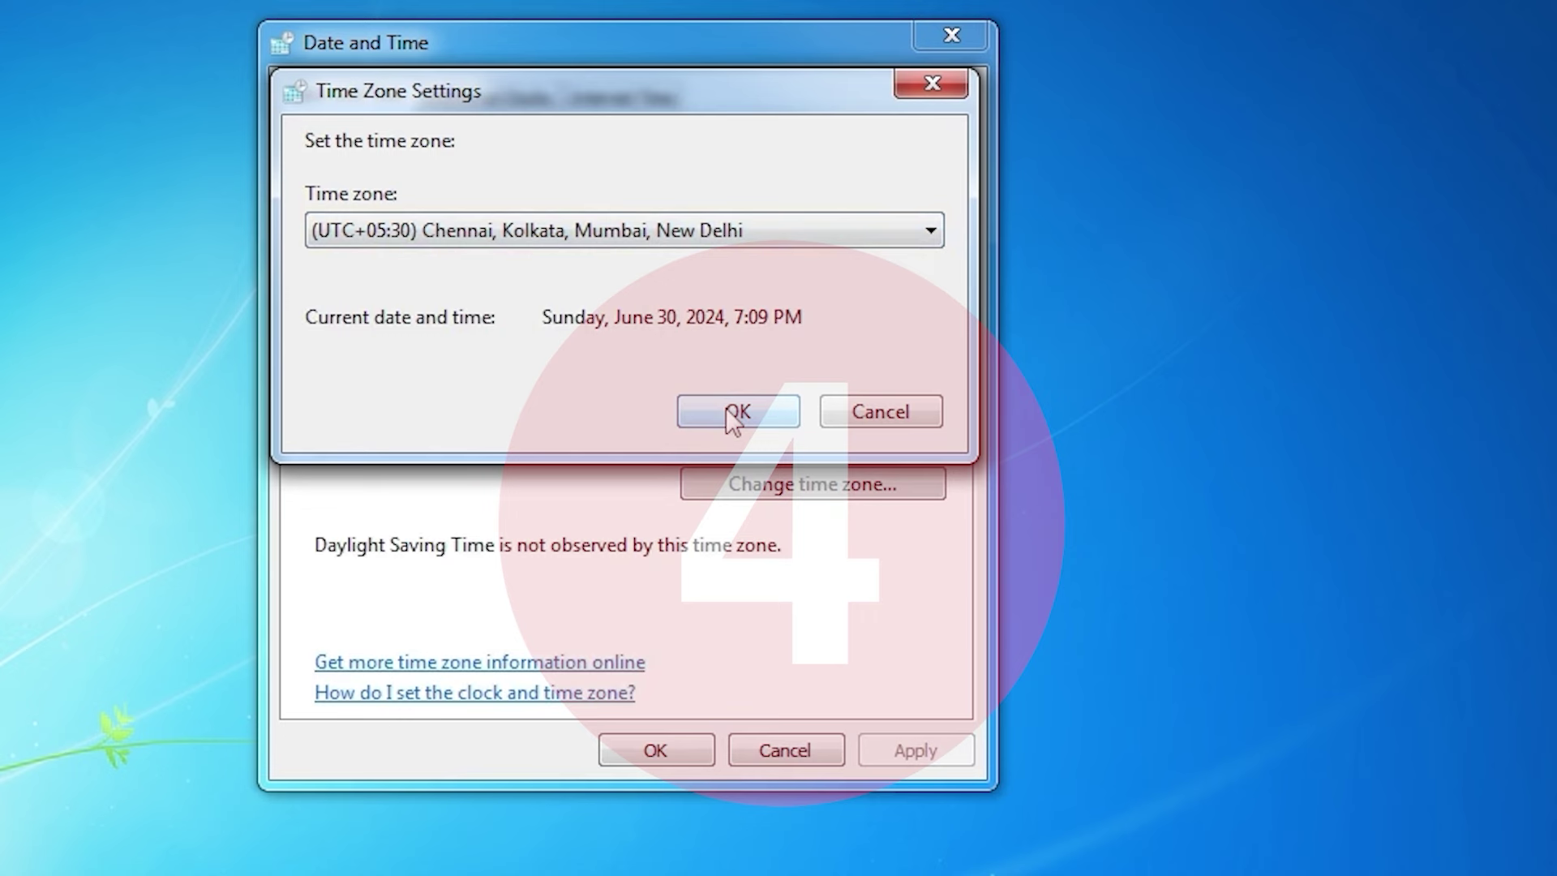
pyautogui.click(734, 413)
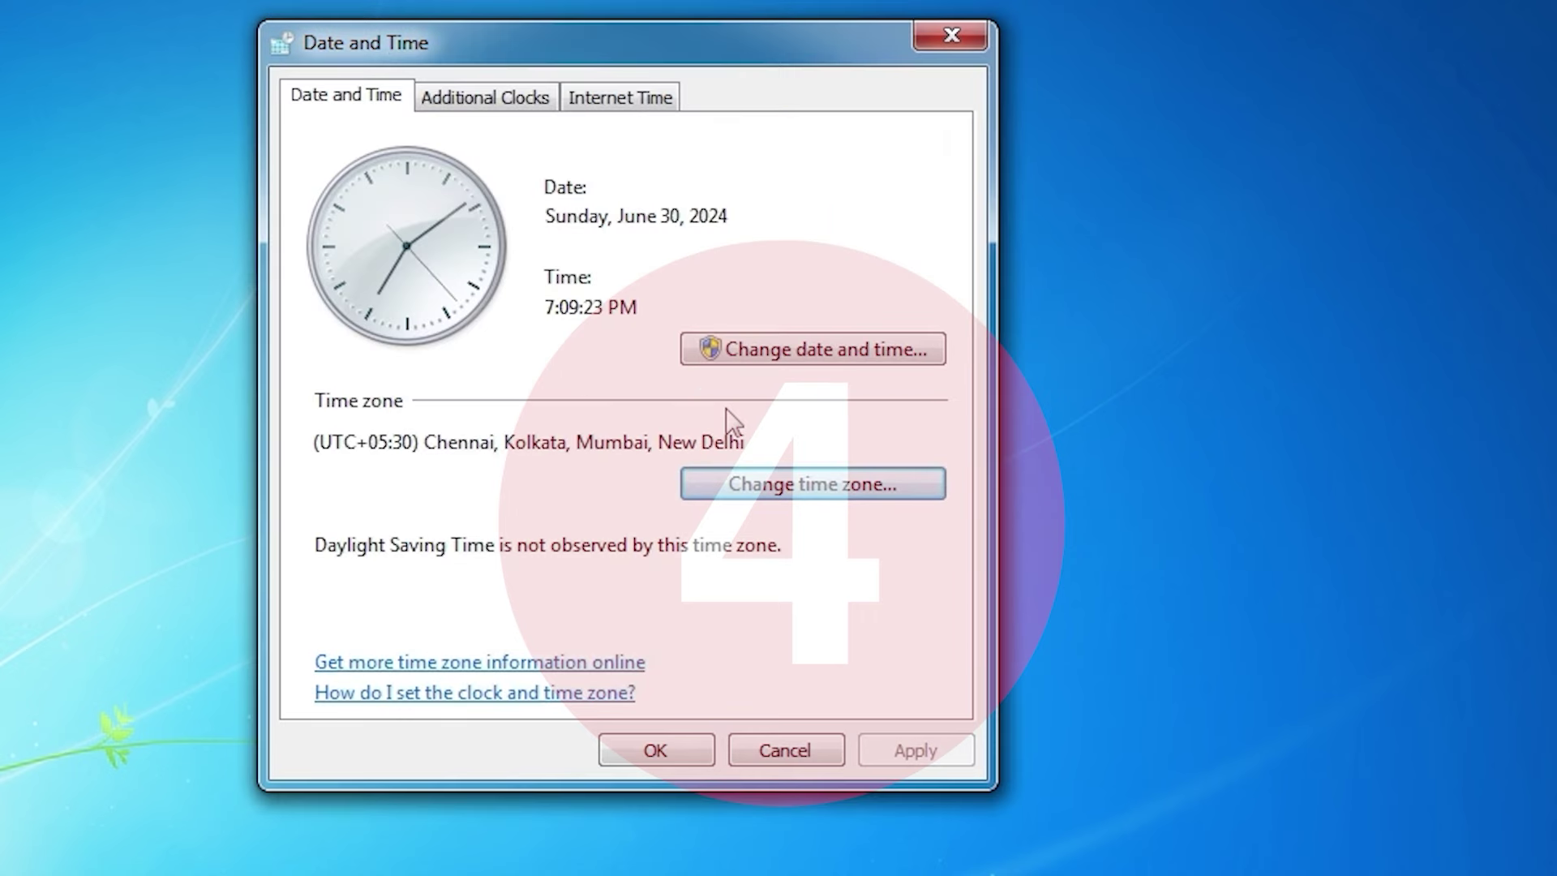
# Synchronize the clock with the Internet time server time.windows.com and accept the date and time settings.
pyautogui.click(610, 118)
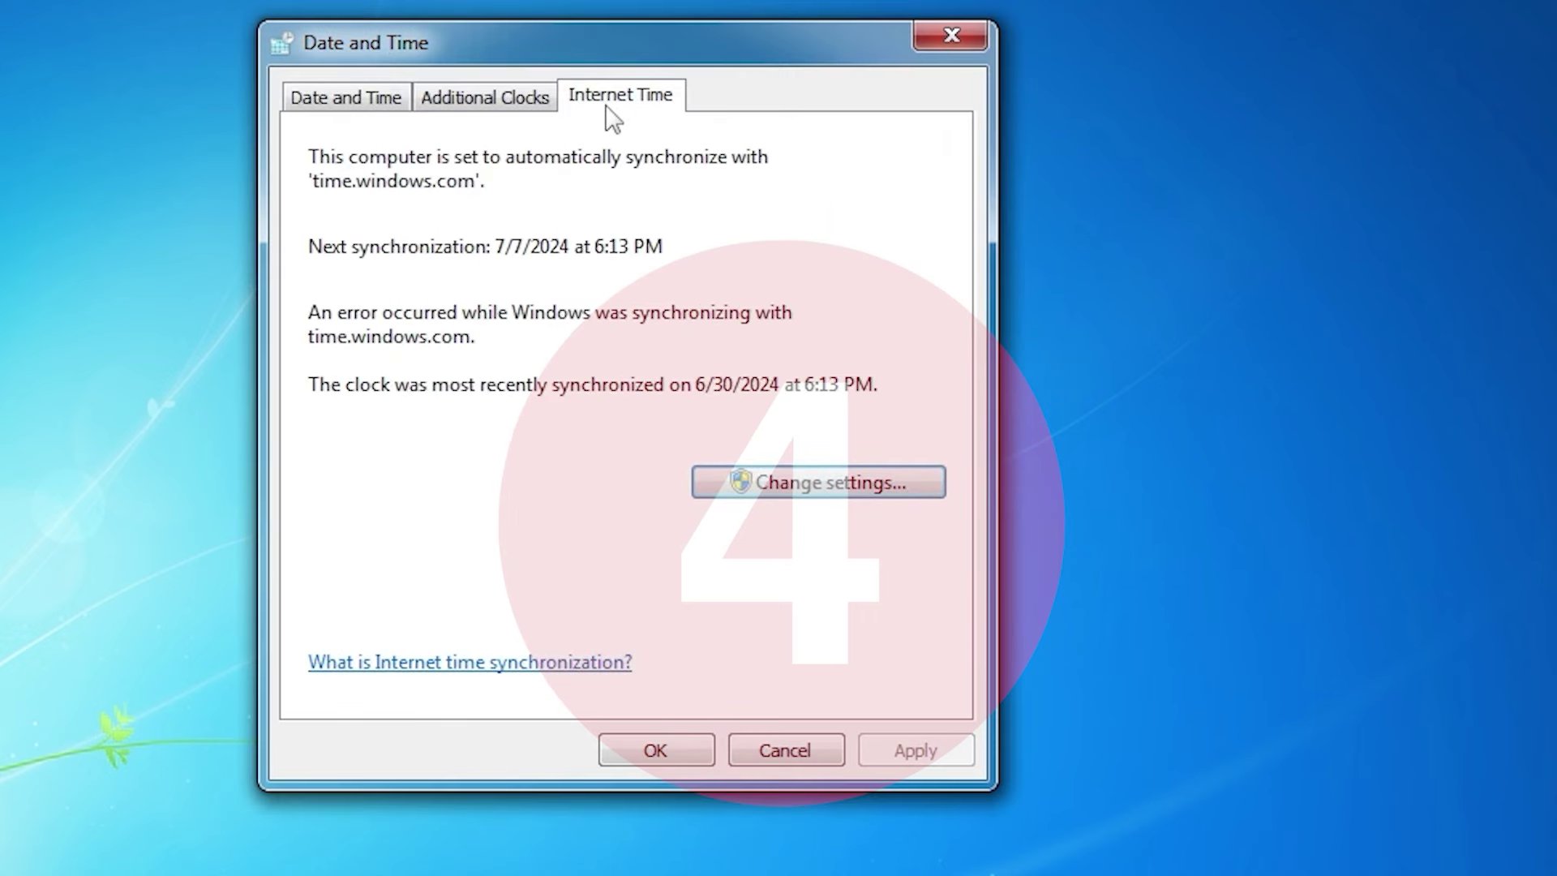
pyautogui.click(745, 485)
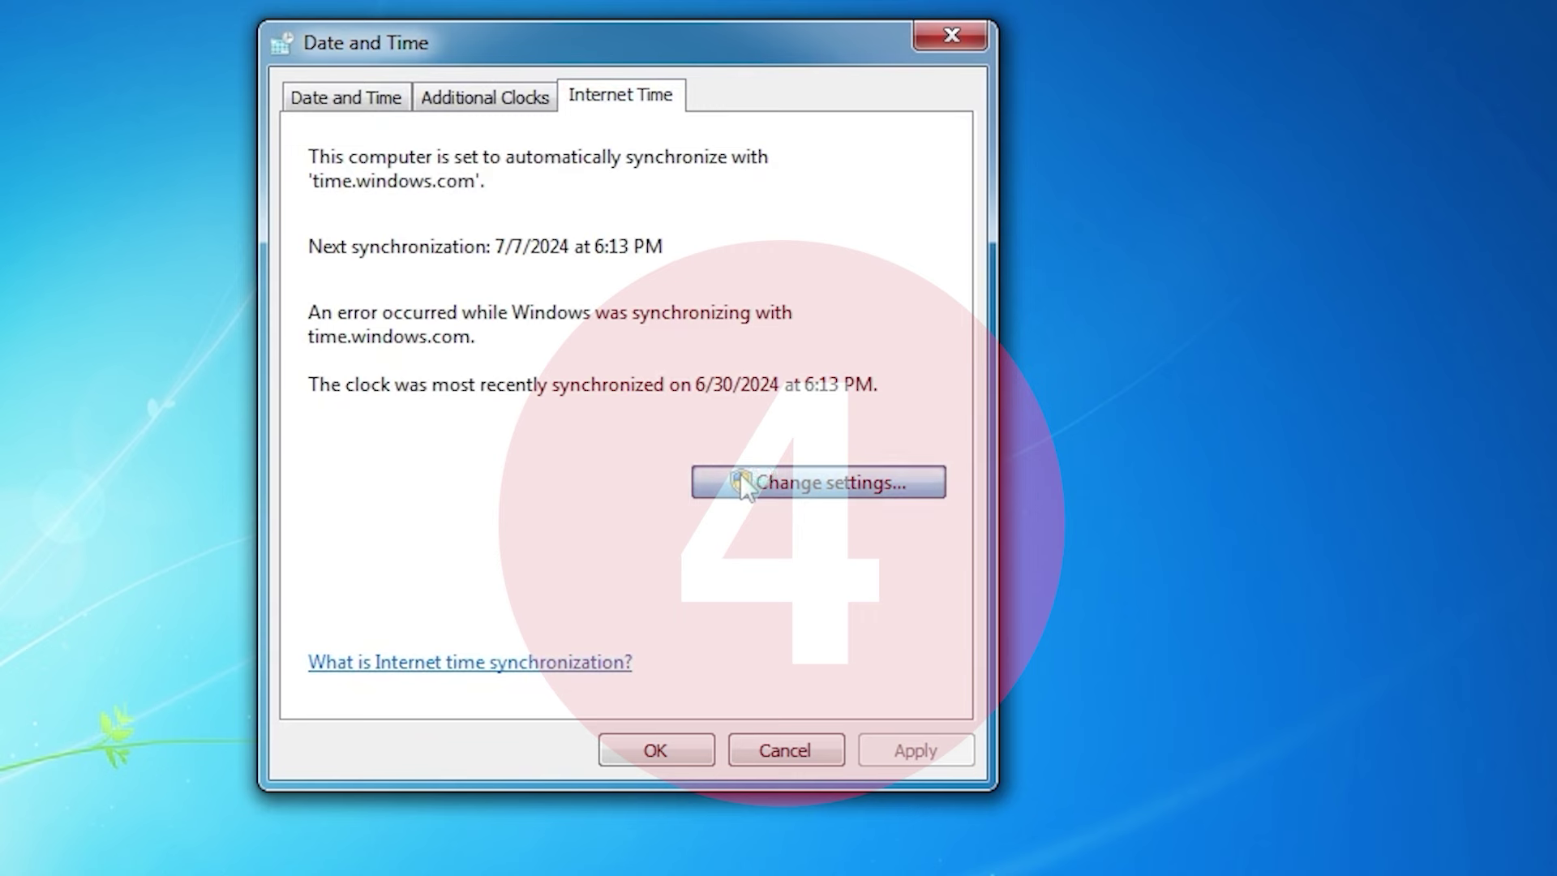
pyautogui.click(872, 235)
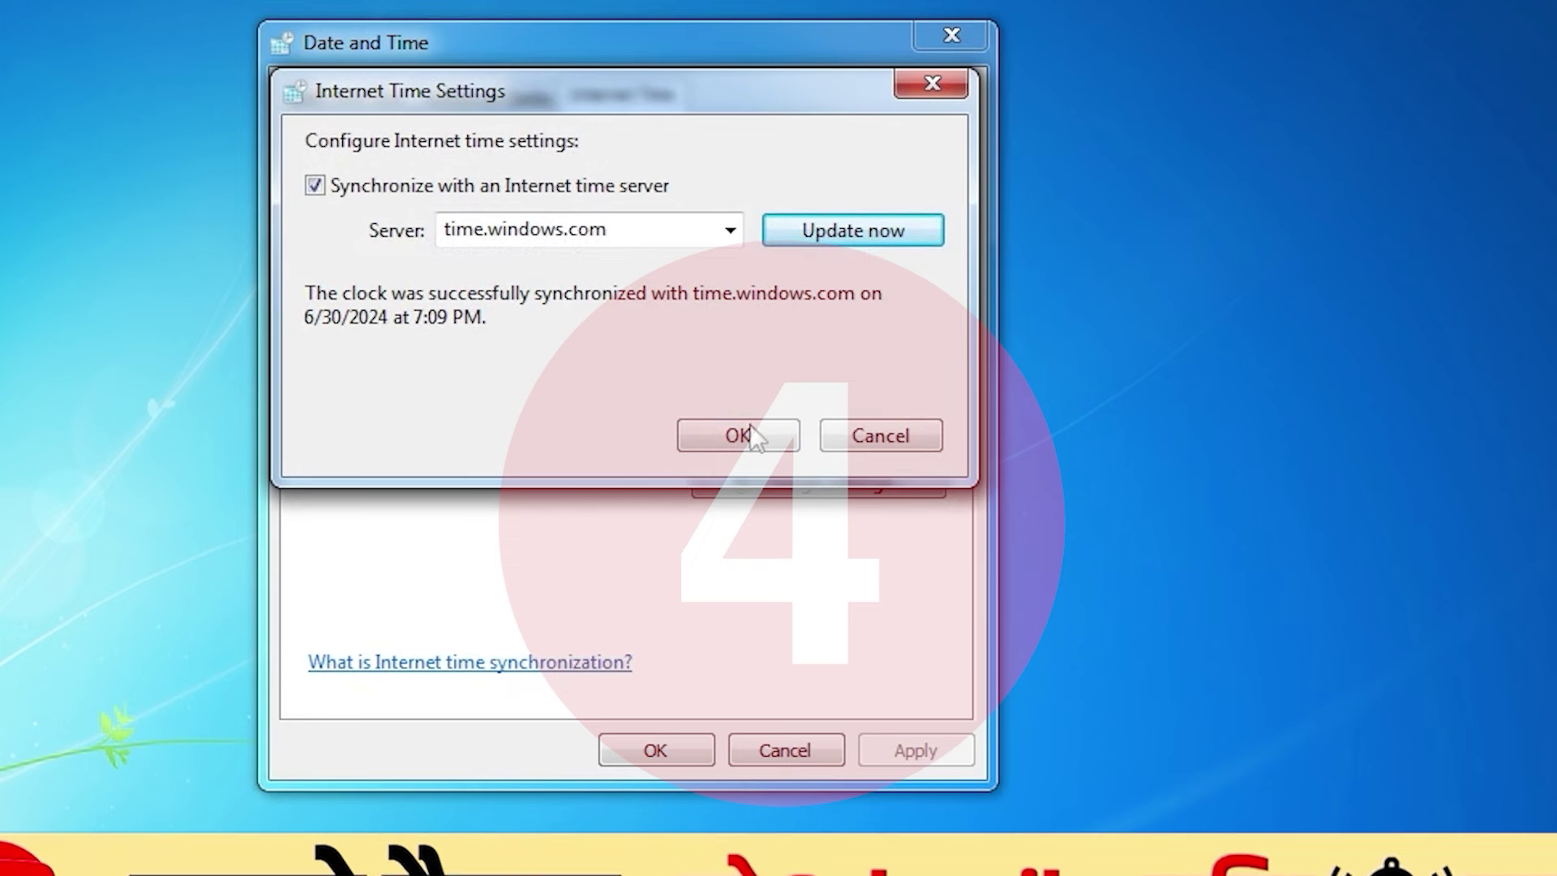
pyautogui.click(703, 438)
pyautogui.click(683, 756)
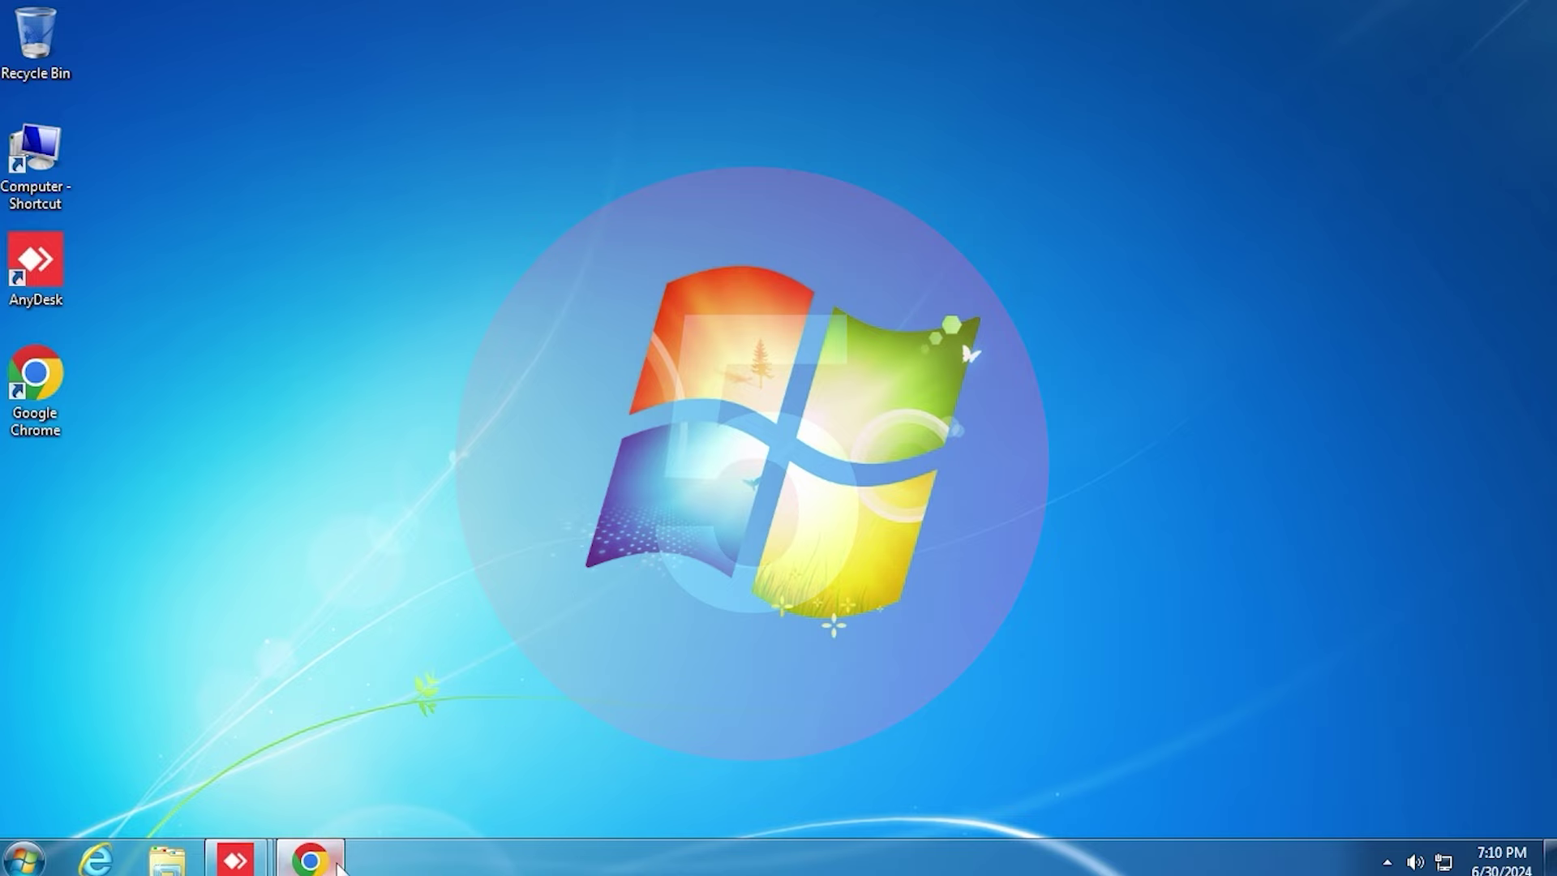
# Switch to Google Chrome, search the web for MANTRA RD in a new tab and open Mantra's downloads page.
pyautogui.click(311, 858)
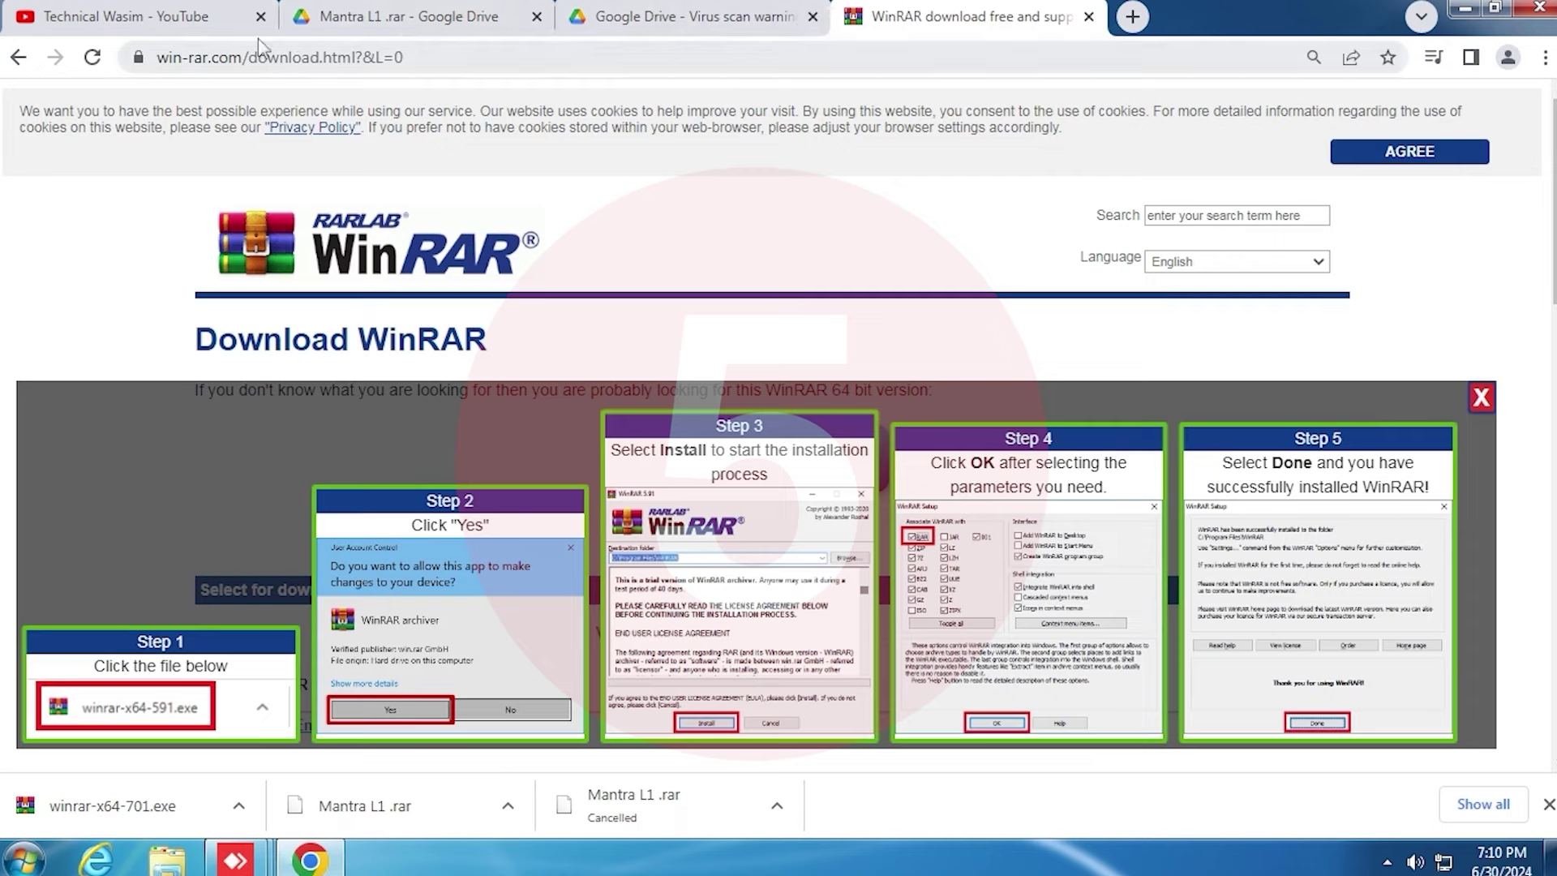
pyautogui.click(1132, 16)
pyautogui.write('MANTRA RD')
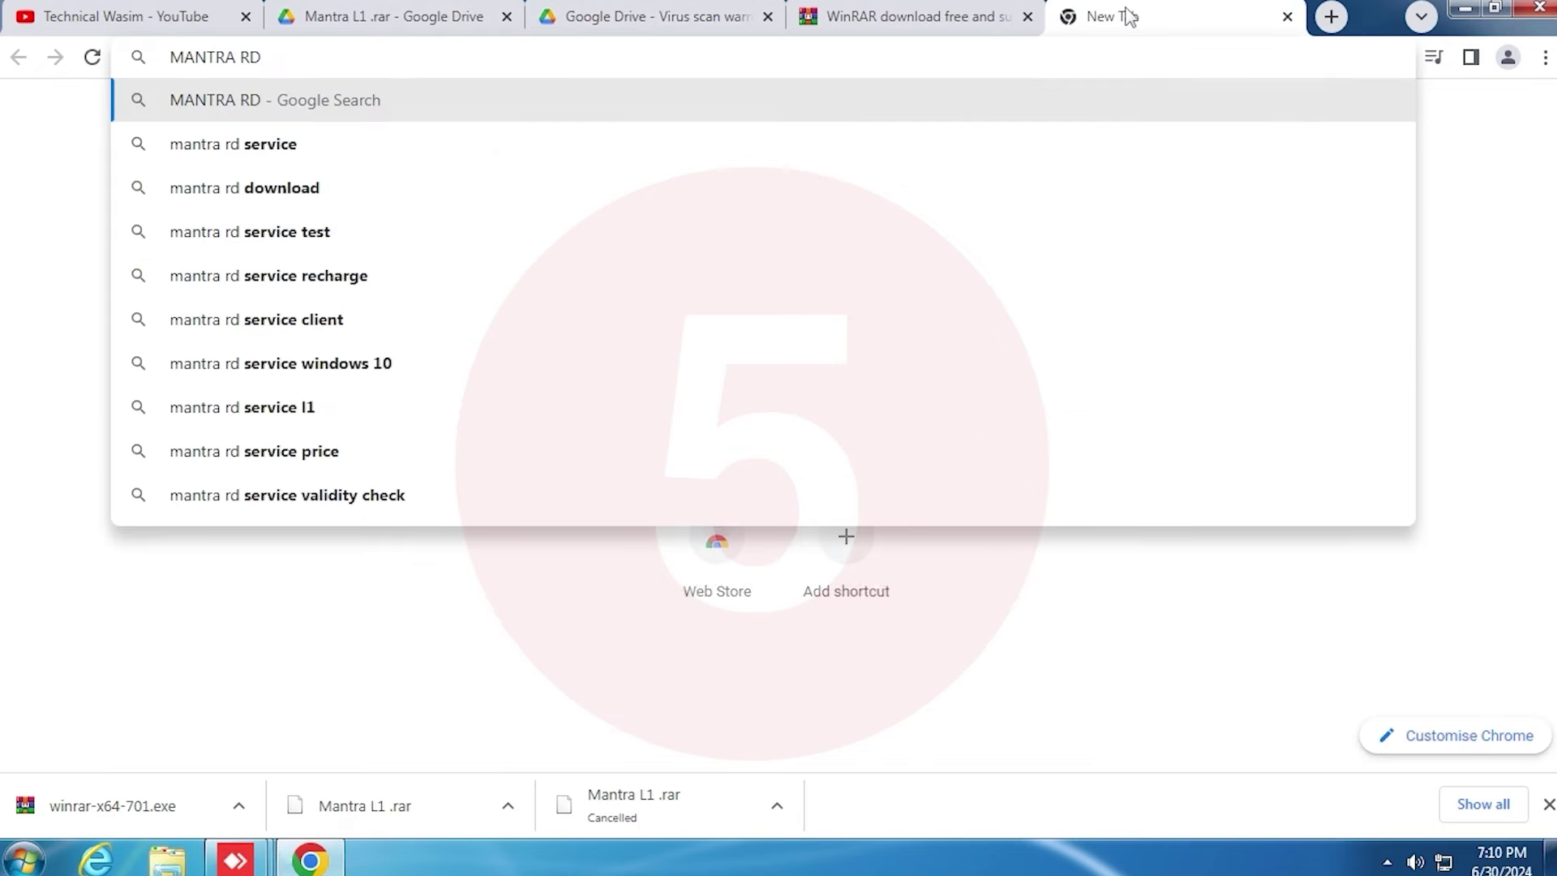
pyautogui.press('Return')
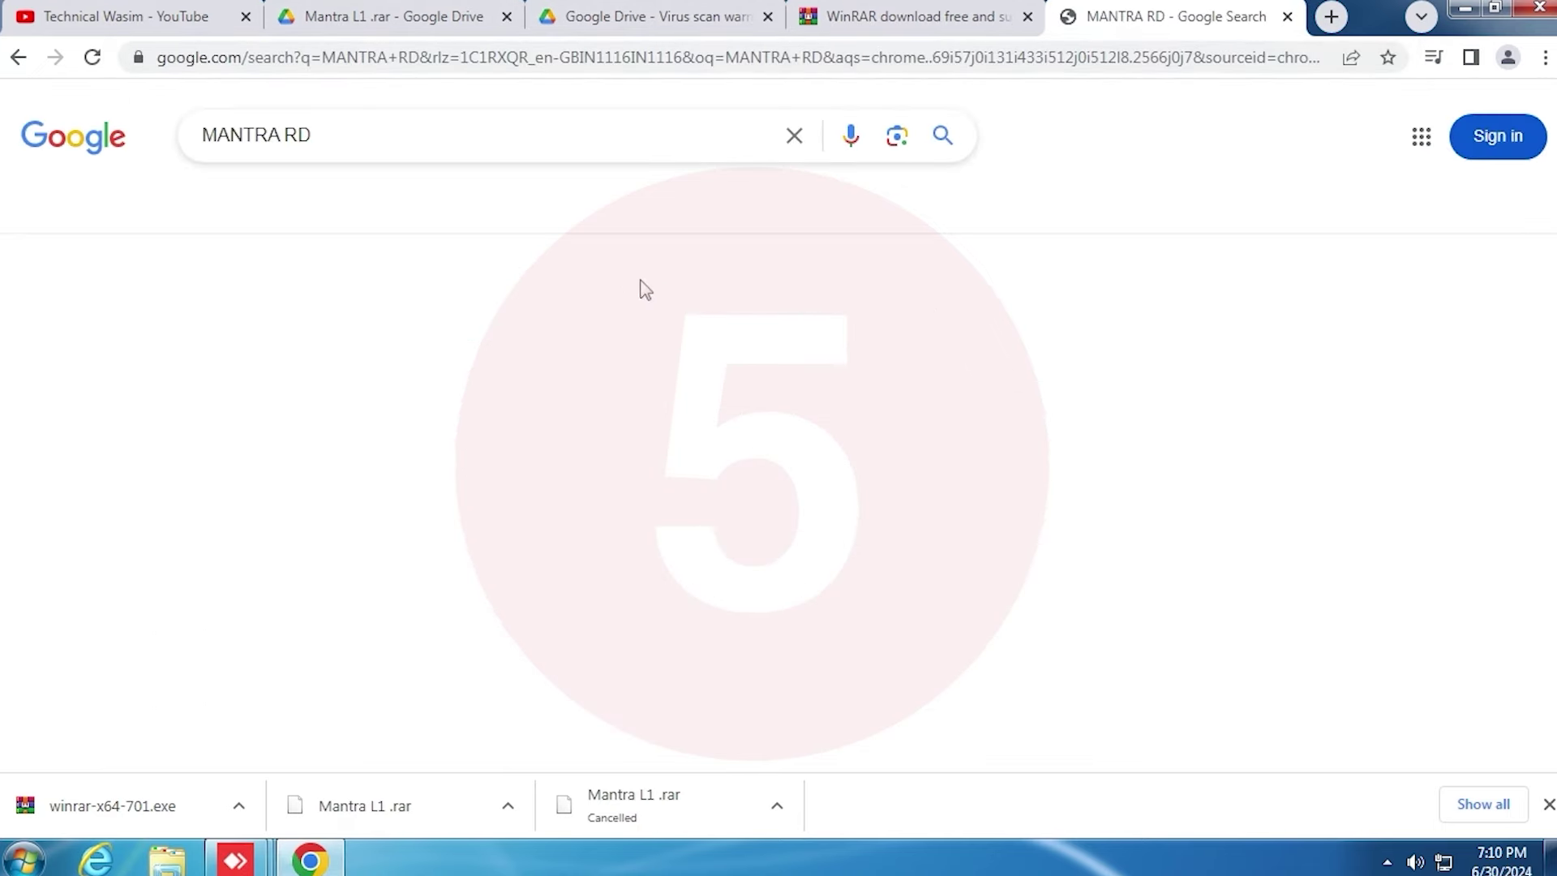
pyautogui.click(326, 339)
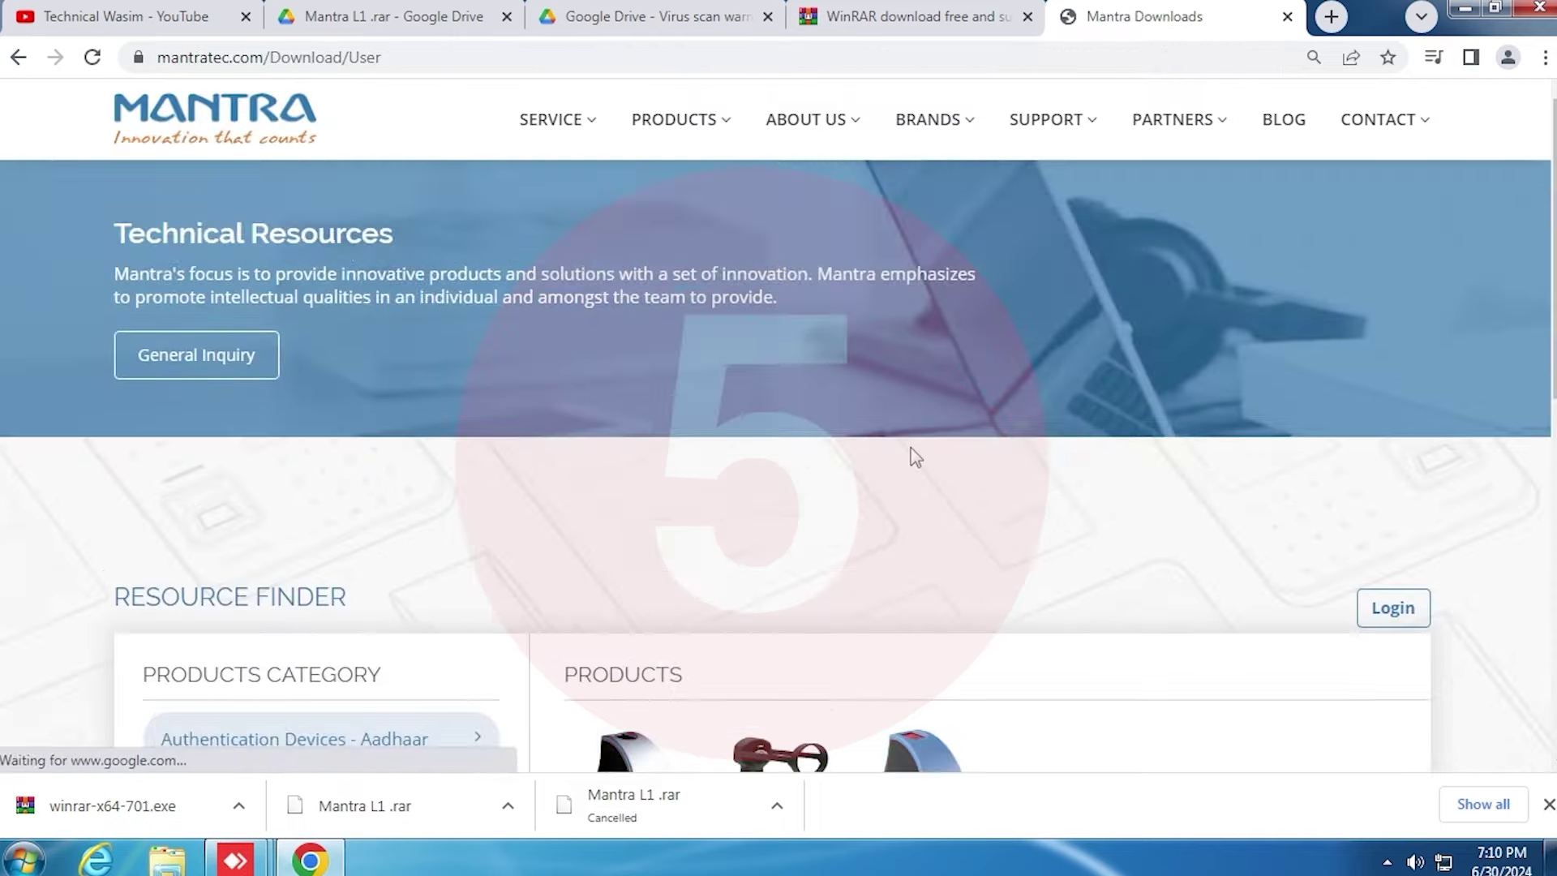
# Select the MFS110 (L1) device in the resource finder and show its driver downloads.
pyautogui.scroll(-3, 910, 452)
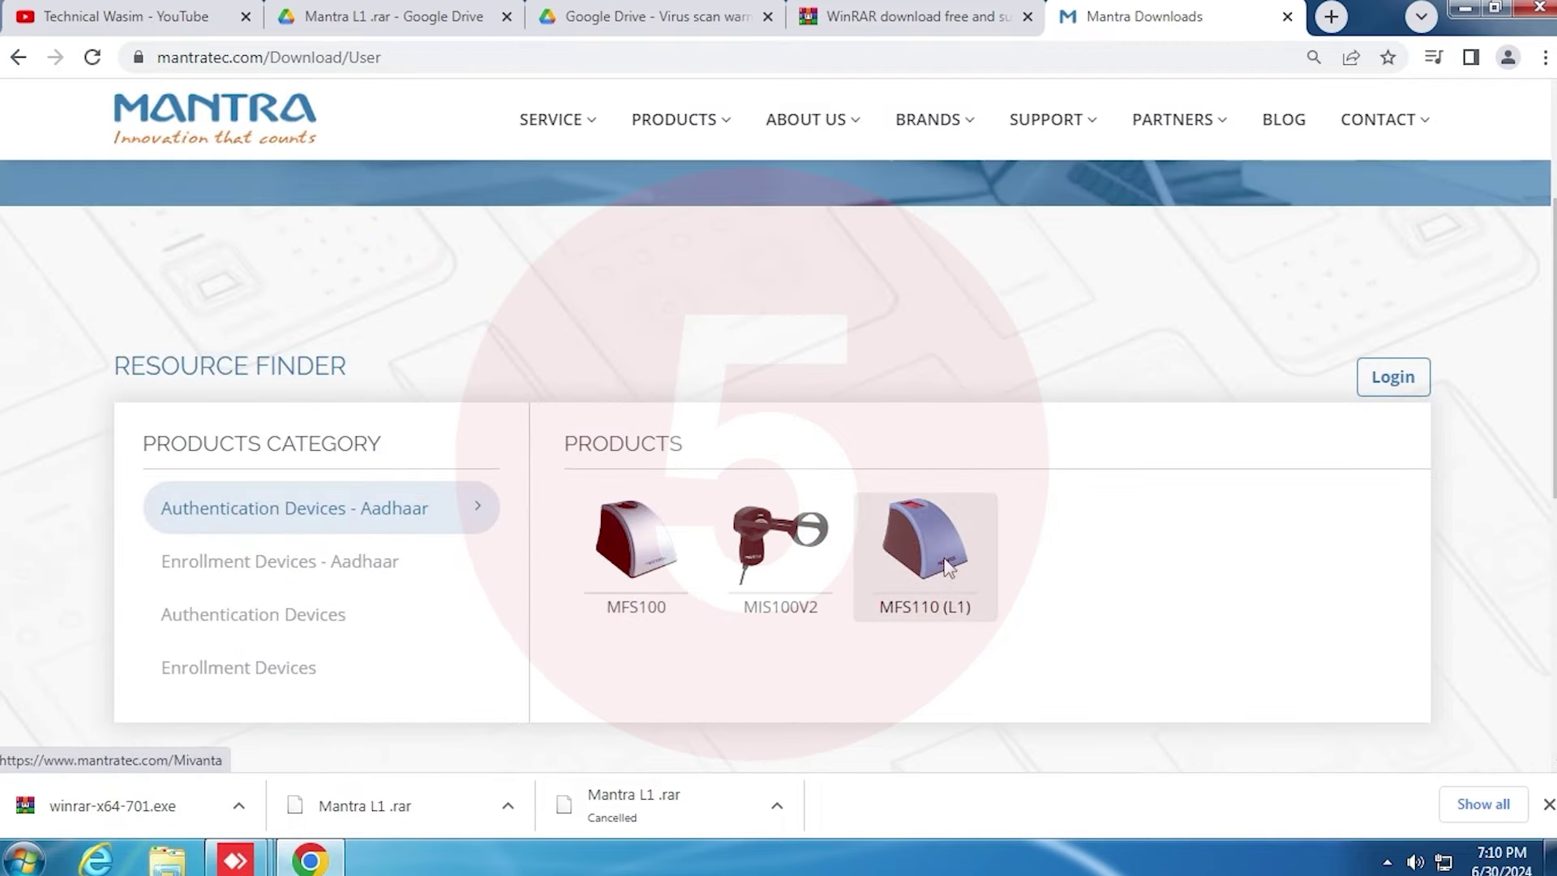
pyautogui.click(947, 568)
pyautogui.click(288, 261)
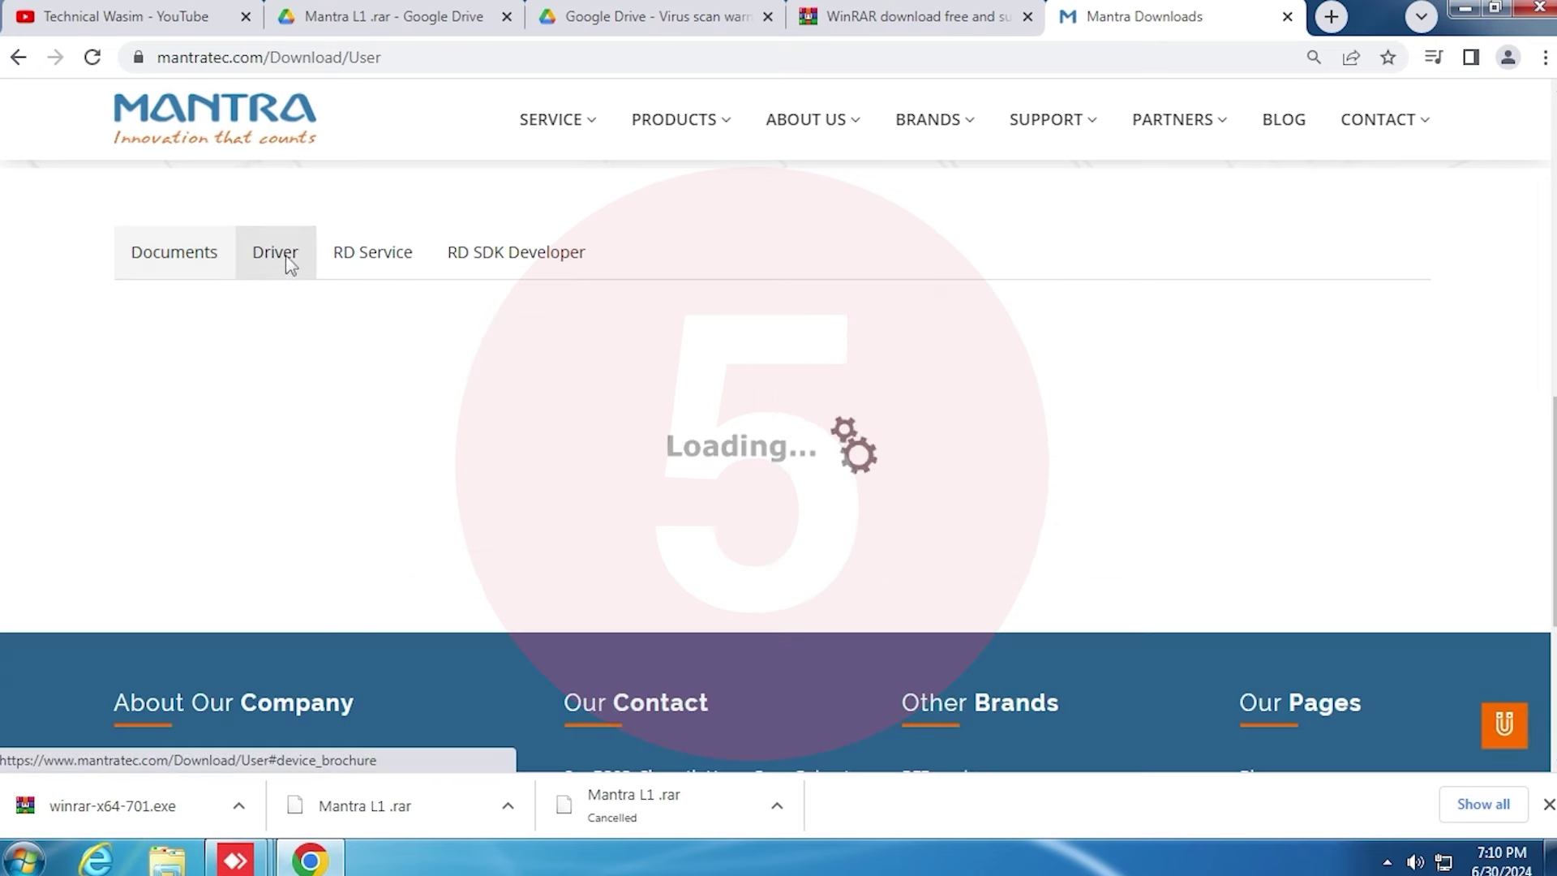
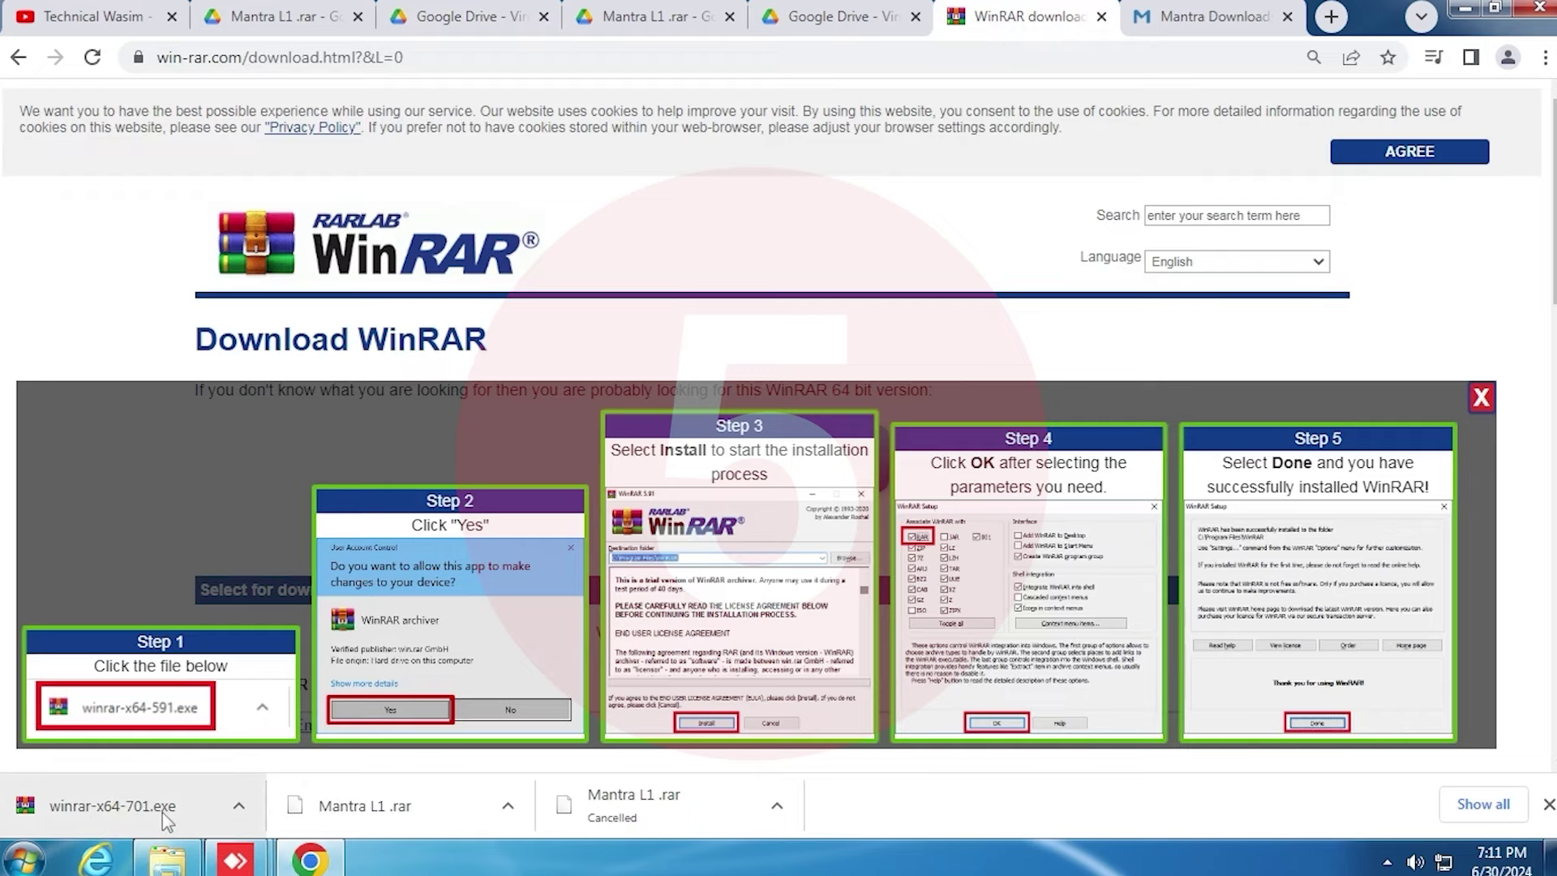
# Run the downloaded winrar-x64-701.exe and install WinRAR 7.01 in C:\Program Files\WinRAR with the default file associations and shell integration.
pyautogui.click(114, 806)
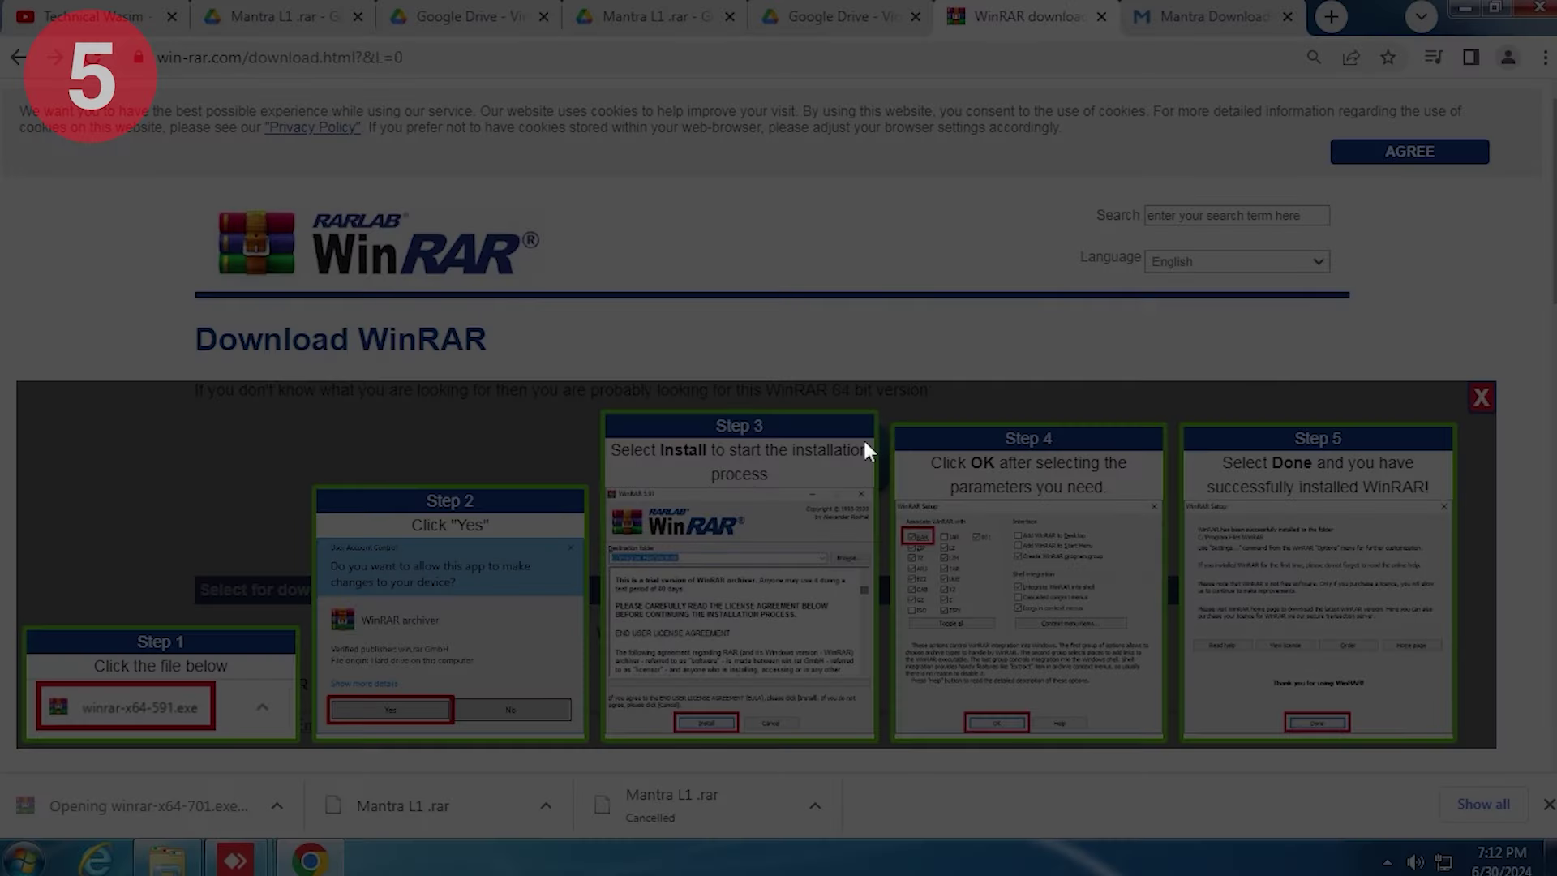
pyautogui.hotkey('alt', 'y')
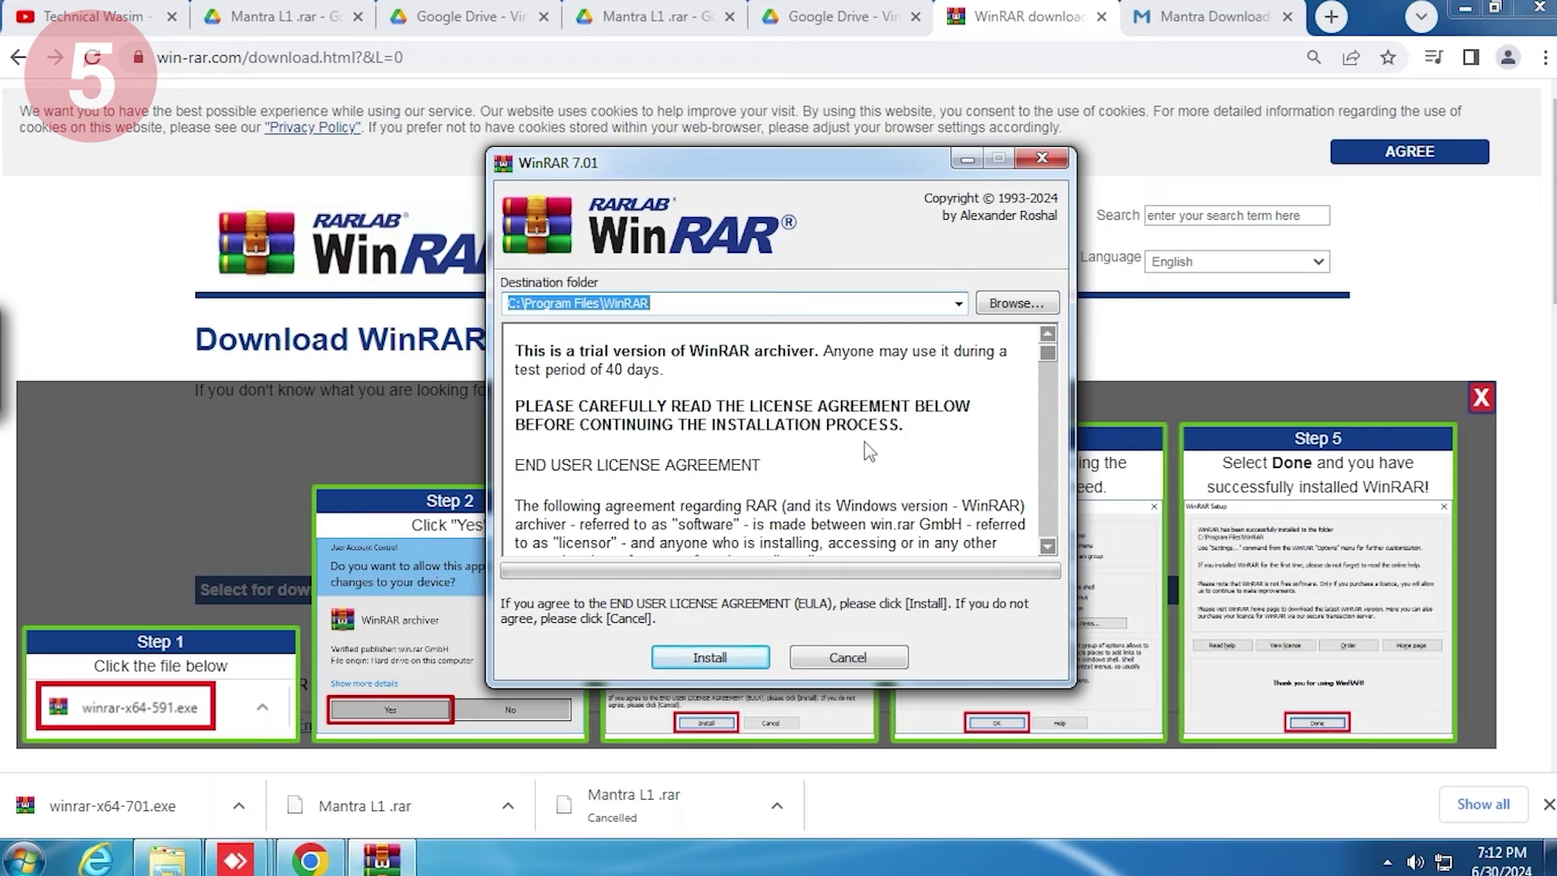
pyautogui.click(732, 658)
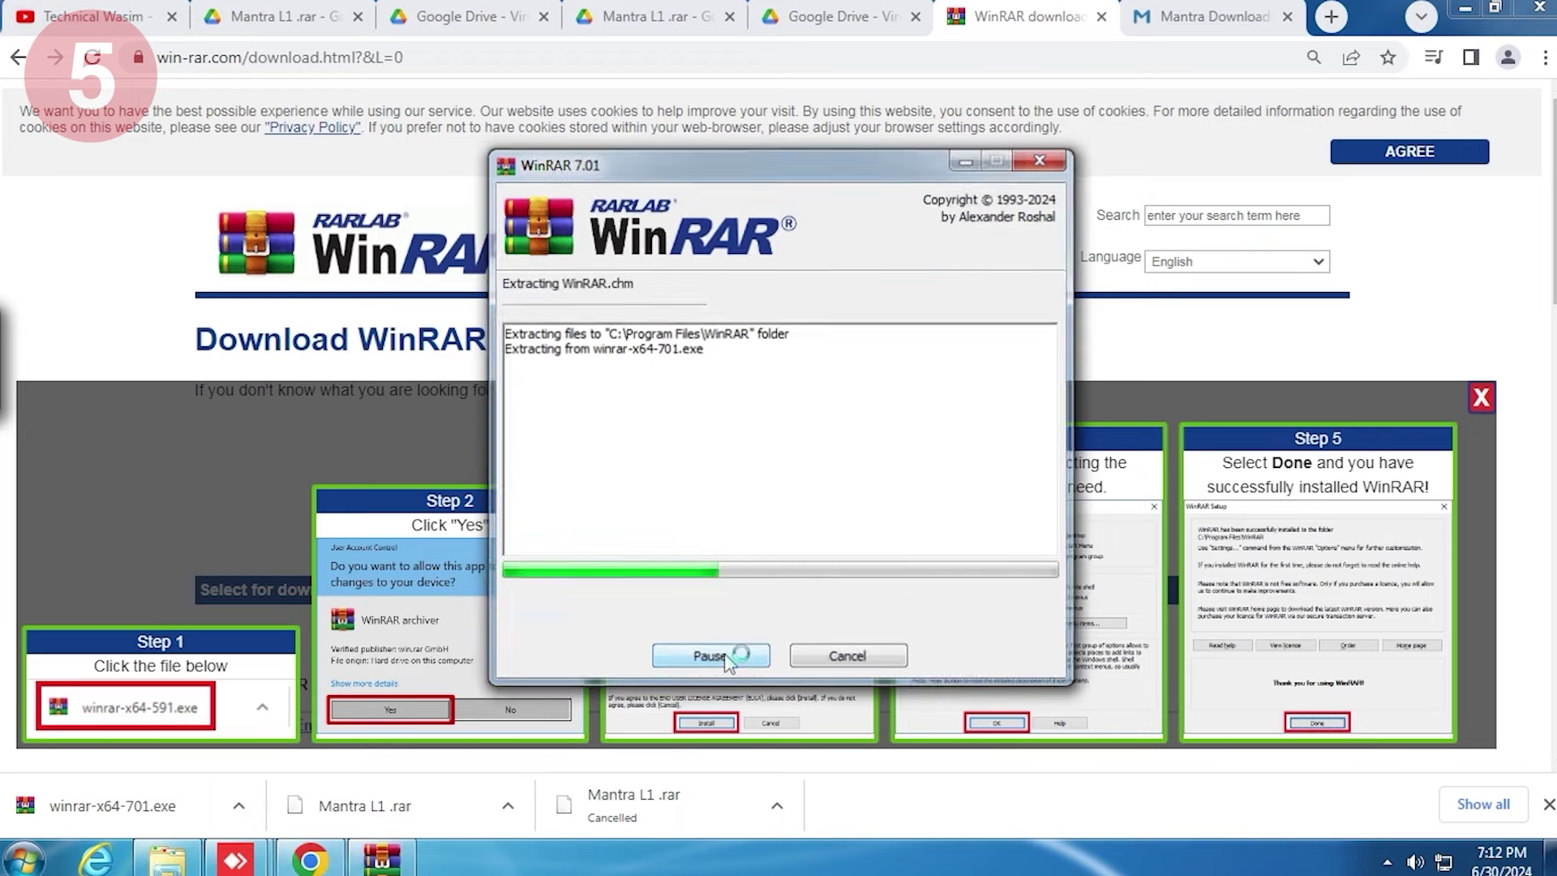
pyautogui.click(740, 646)
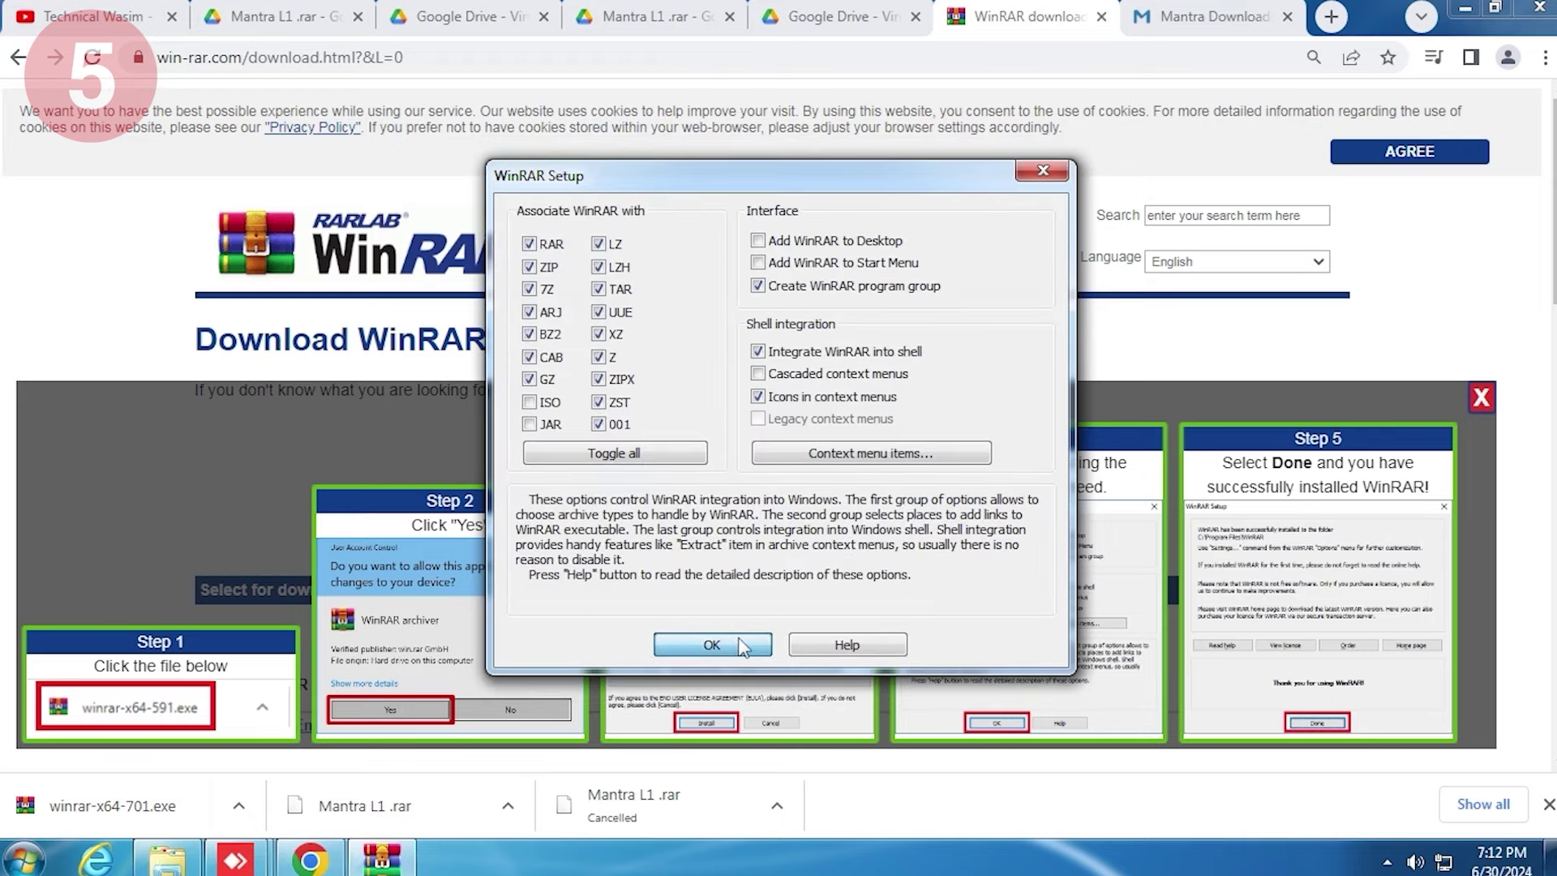
# Extract the Mantra L1 archive directly into the Downloads folder.
pyautogui.click(166, 858)
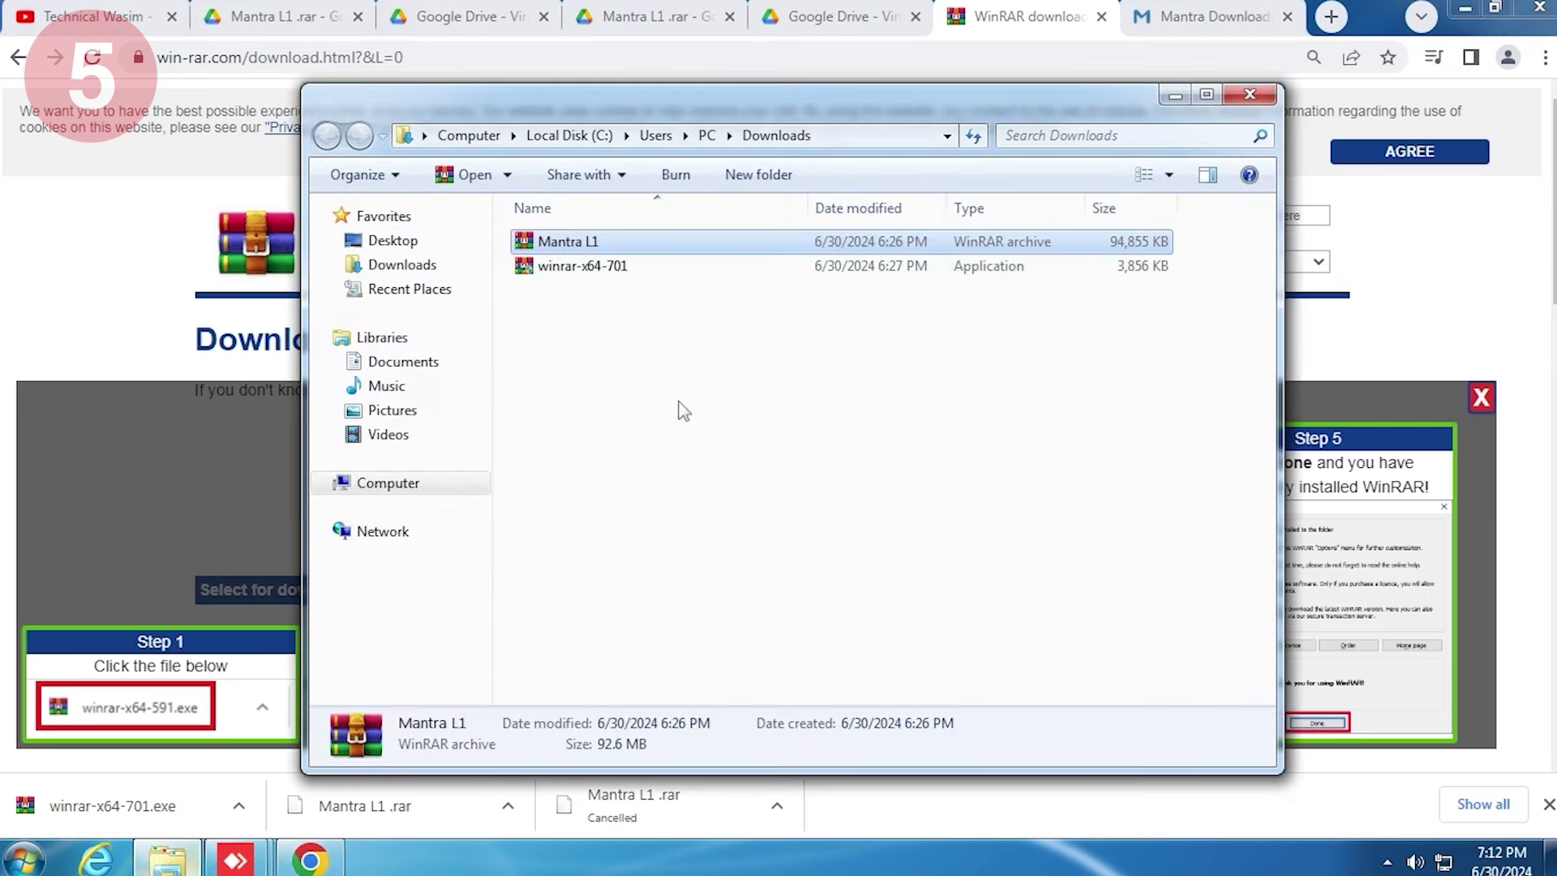
pyautogui.rightClick(629, 245)
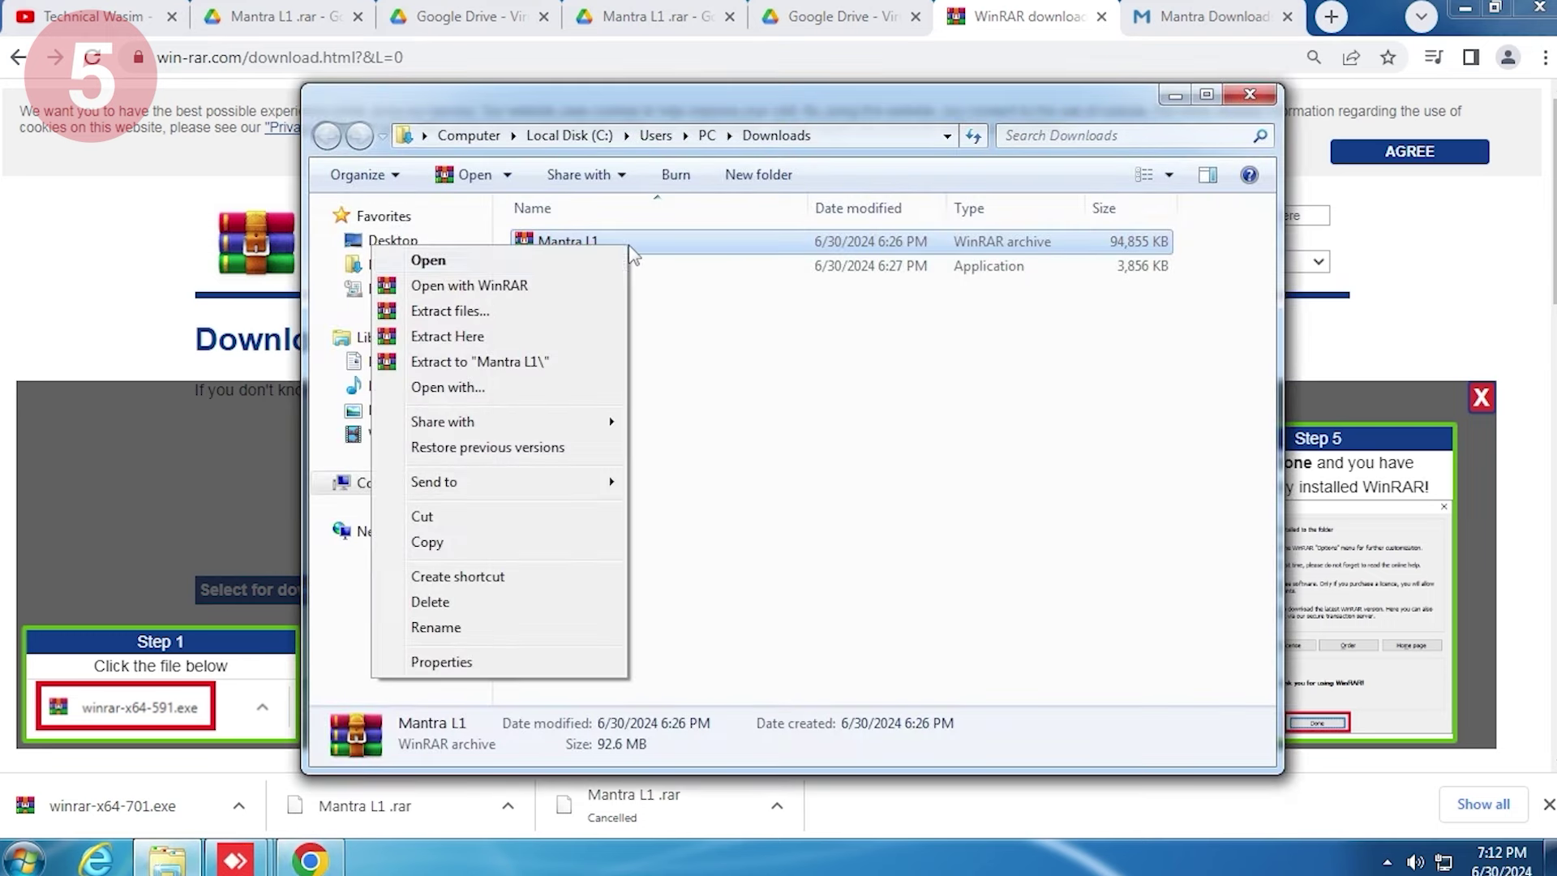
pyautogui.click(485, 337)
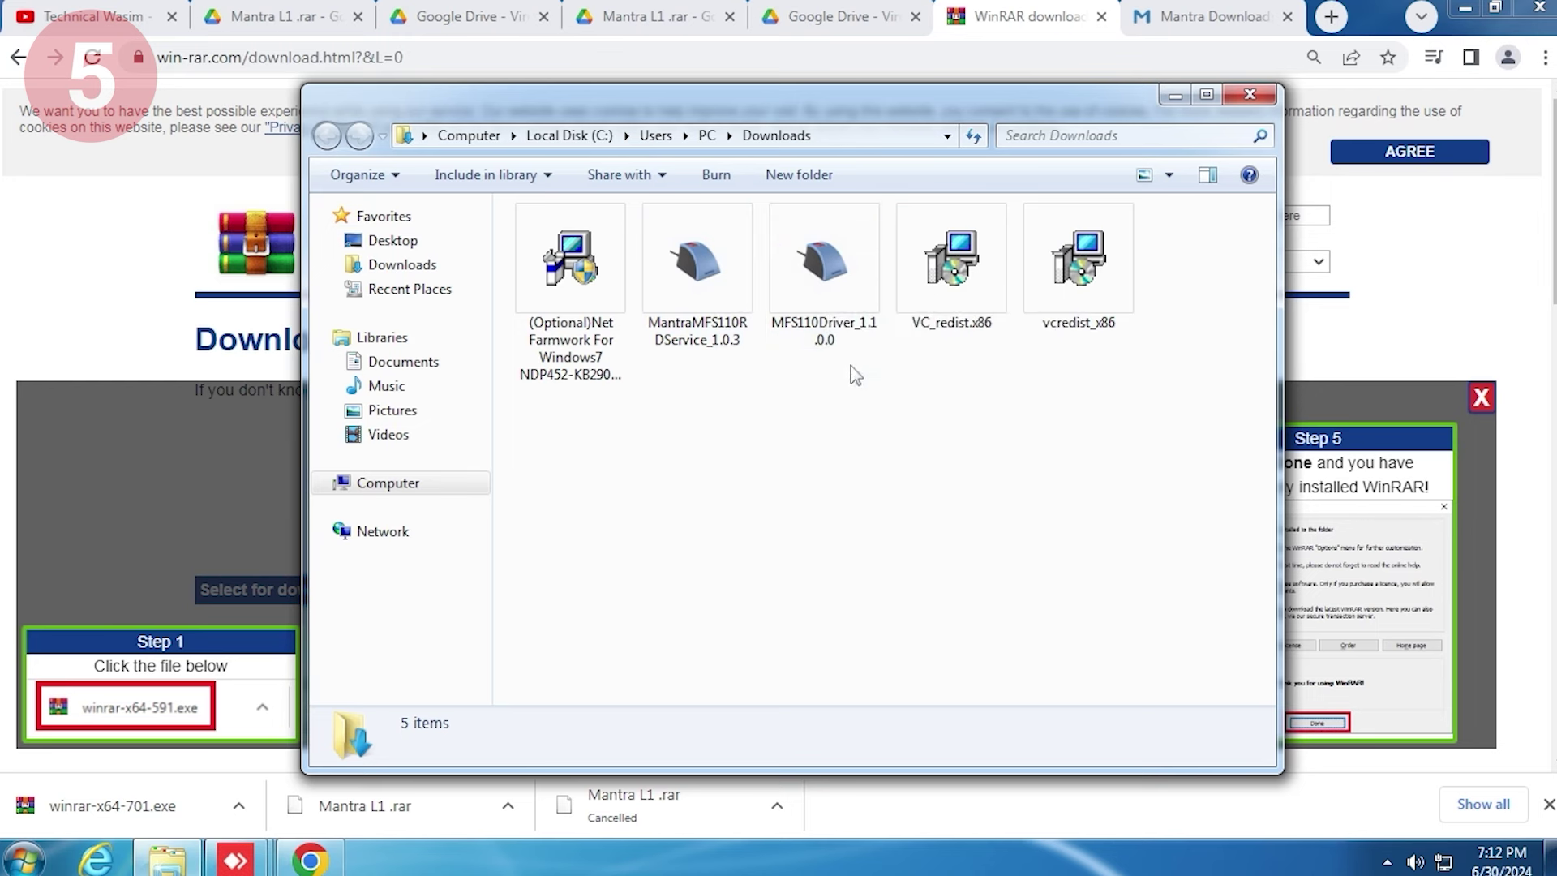
# Run the optional .NET Framework 4.5.2 installer for Windows 7 as administrator and allow it to make changes.
pyautogui.click(593, 307)
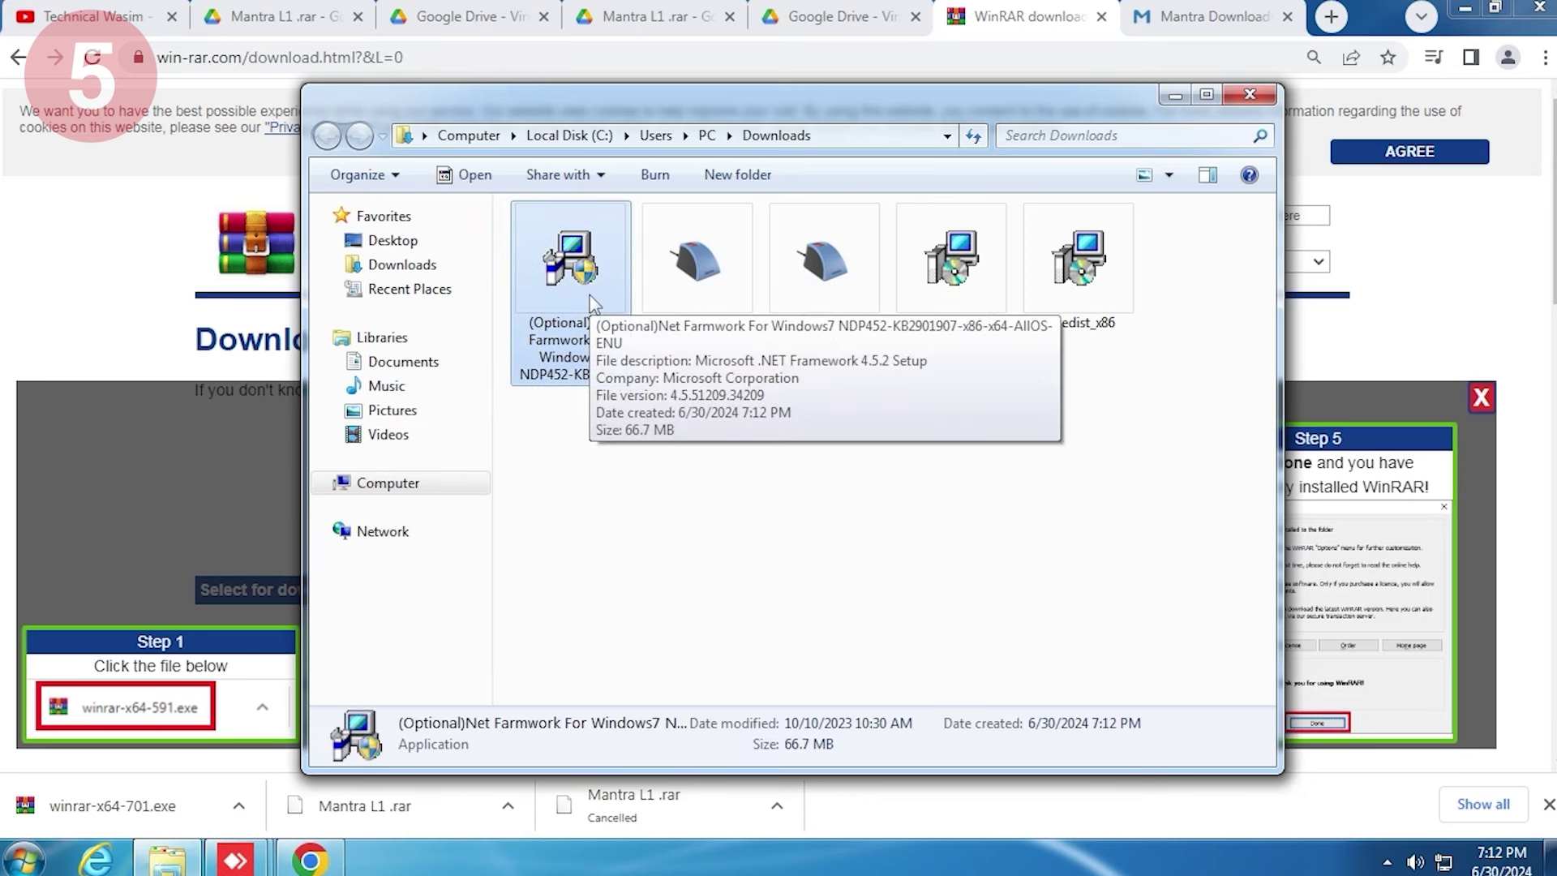
pyautogui.rightClick(591, 294)
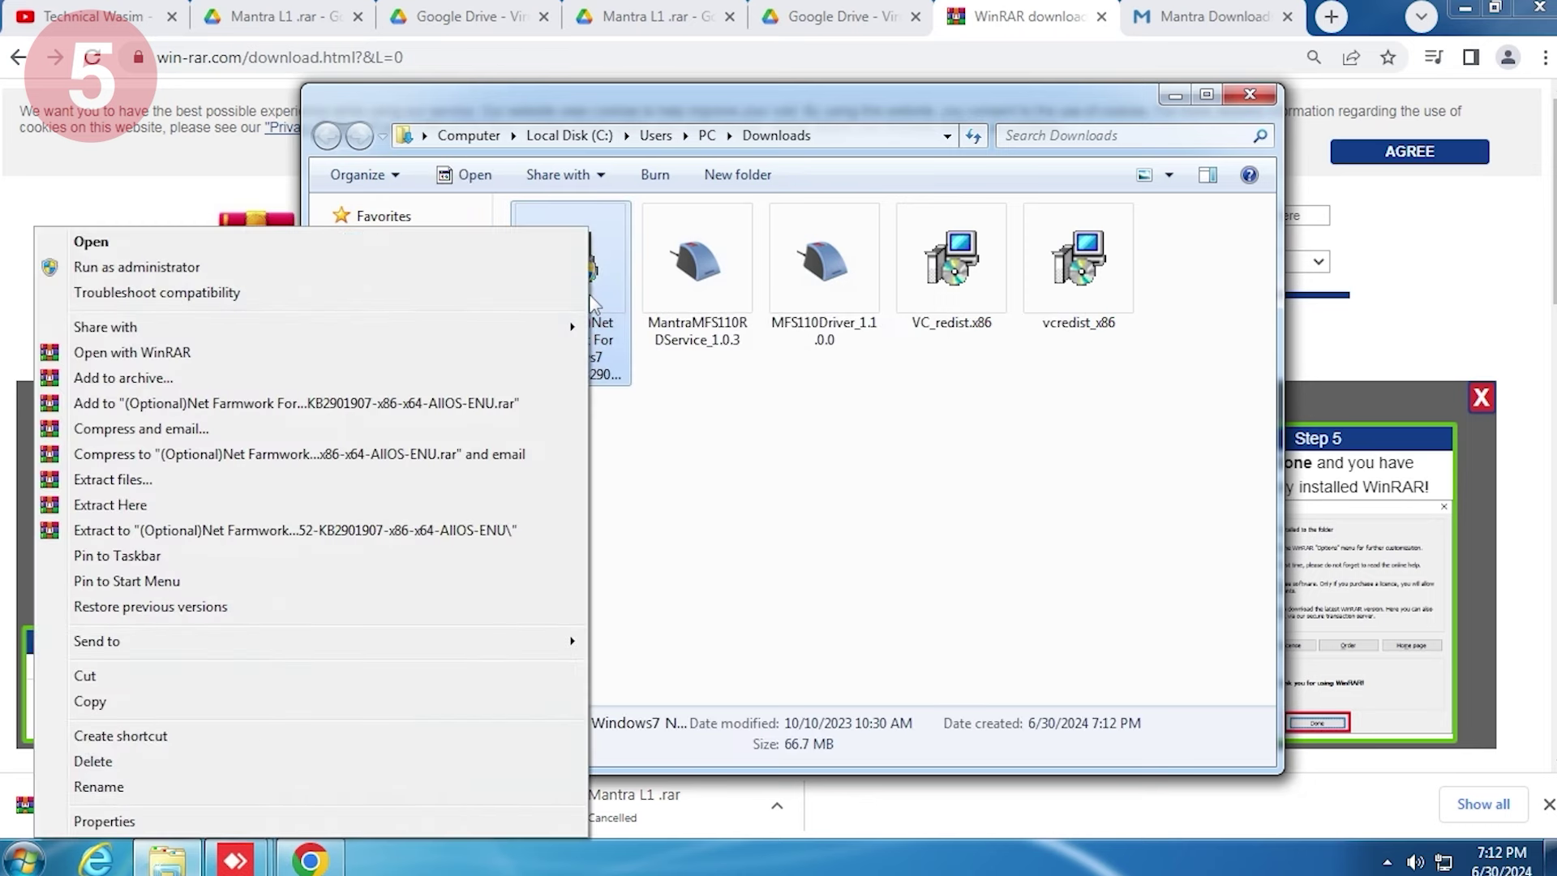
pyautogui.click(237, 274)
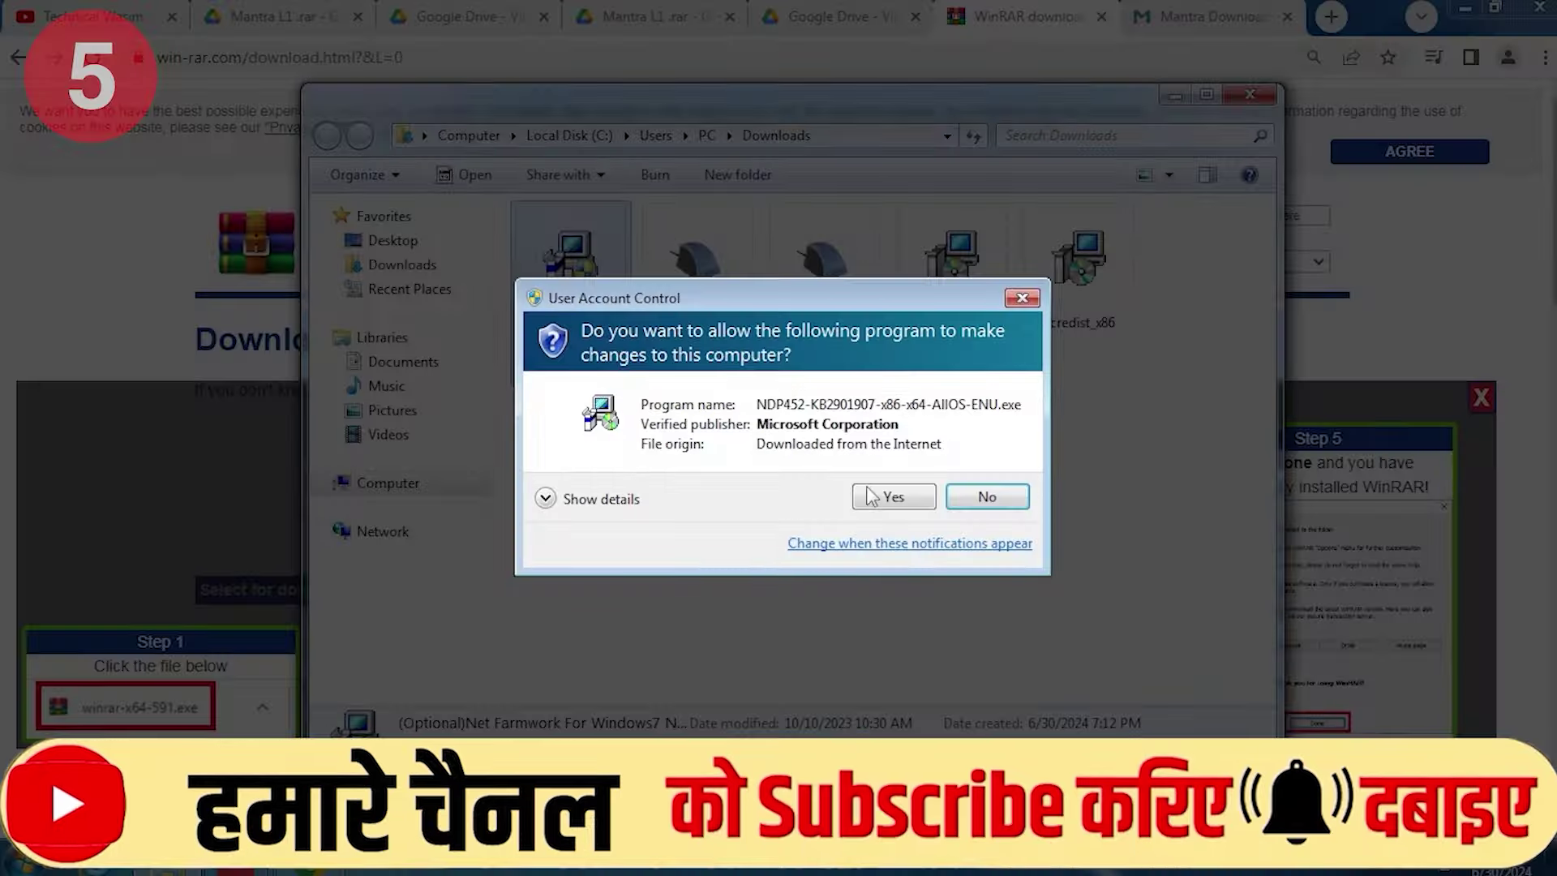
pyautogui.click(884, 502)
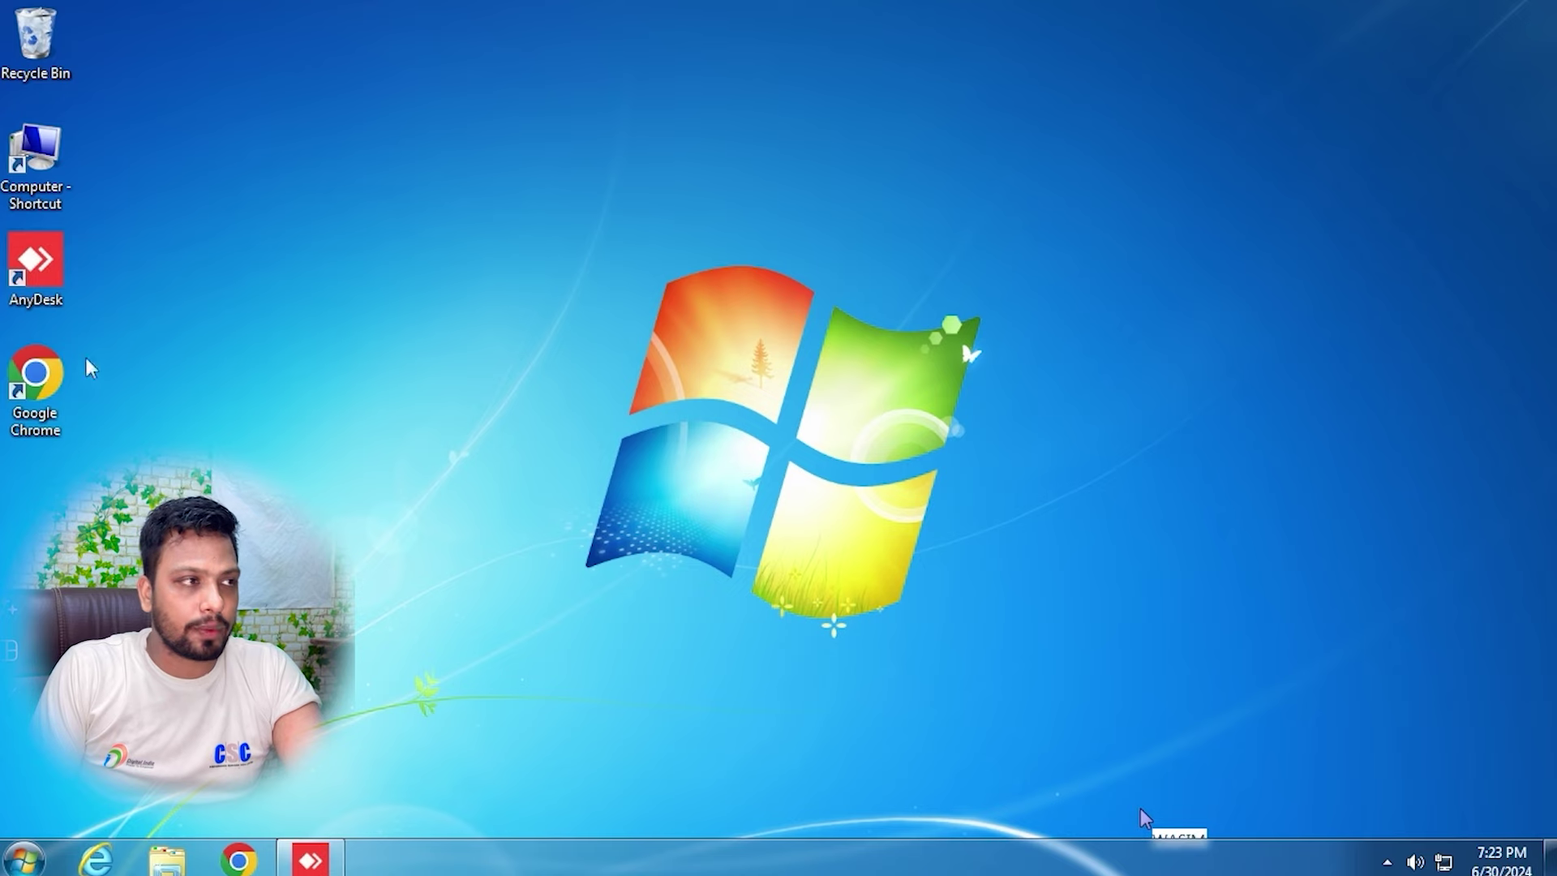
# Check the installed programs list for Microsoft .NET Framework 4.5.2 and close the list.
pyautogui.doubleClick(39, 167)
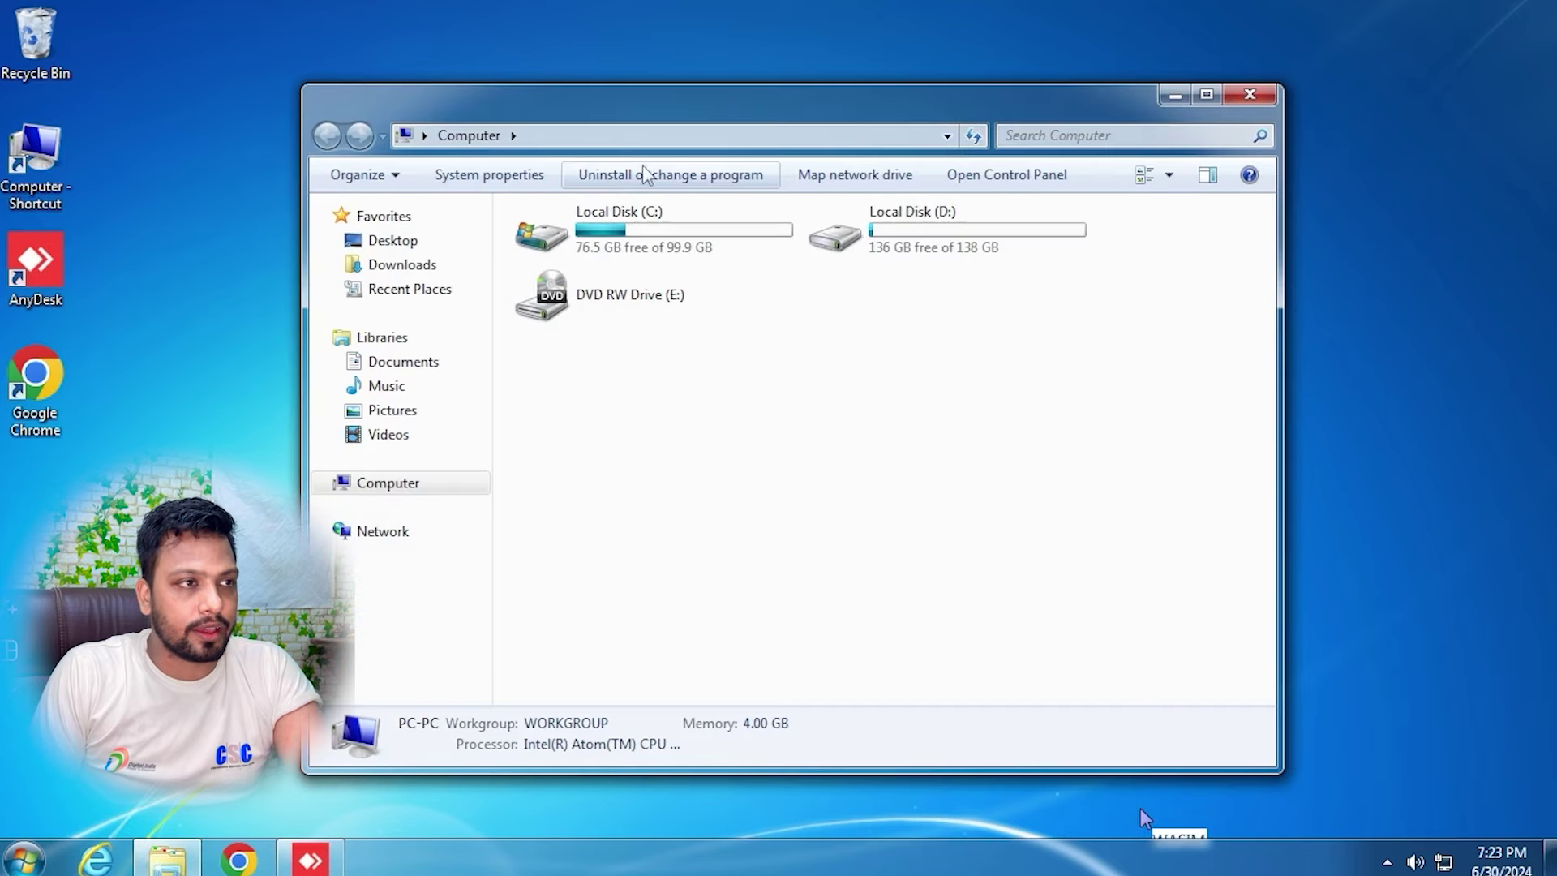
pyautogui.click(644, 172)
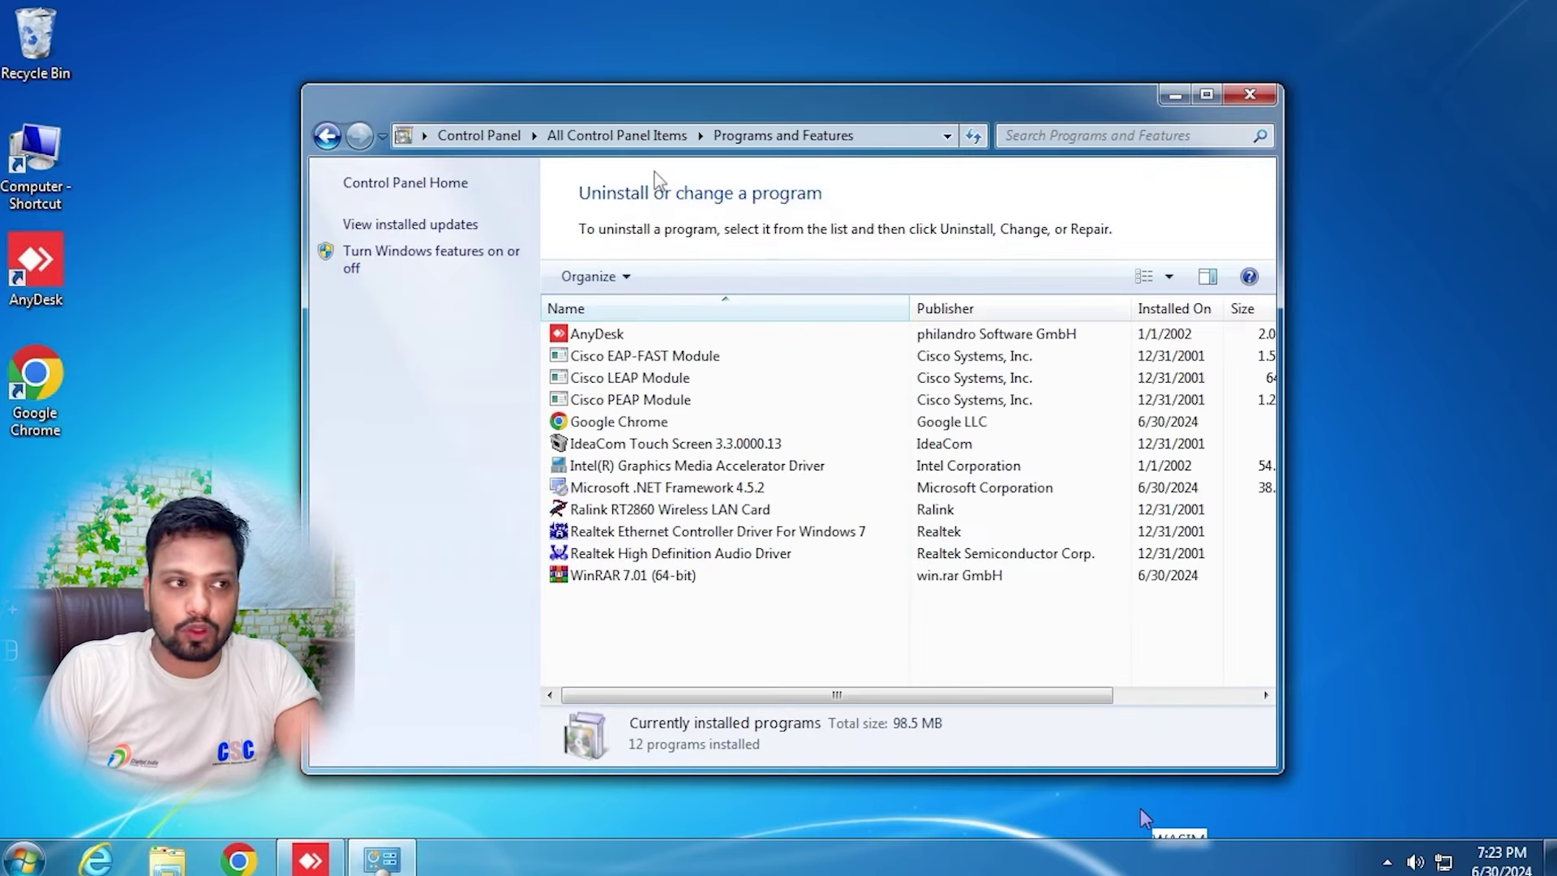
pyautogui.click(681, 487)
pyautogui.moveTo(977, 110); pyautogui.dragTo(994, 83)
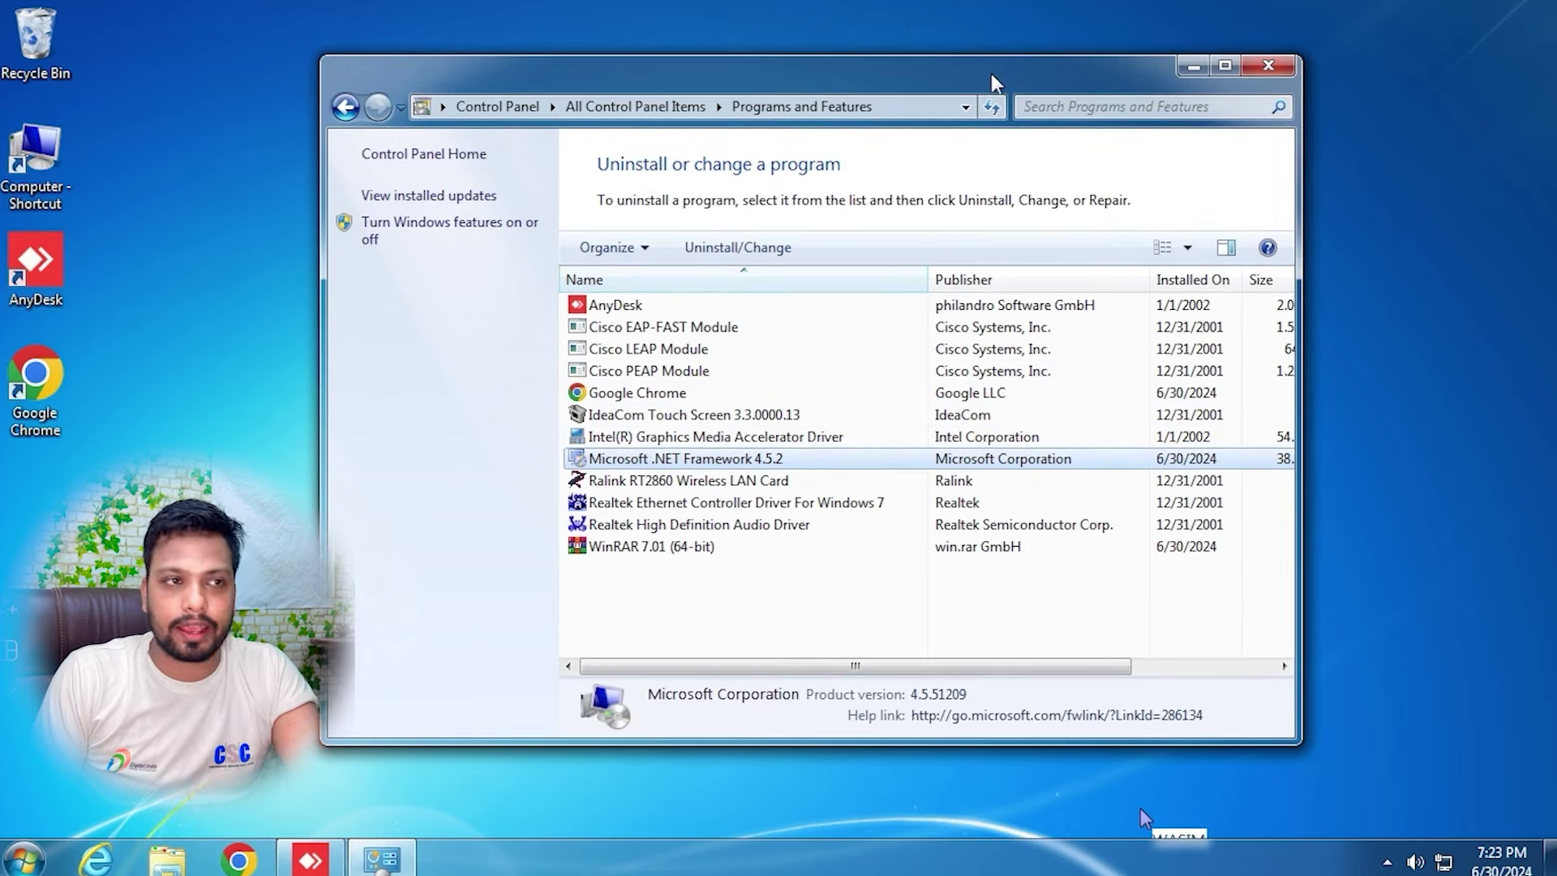
pyautogui.click(1253, 65)
# Open the Downloads folder and launch the MFS110Driver_1.1.0.0 setup, allowing it to make changes and advancing to its Ready to Install page.
pyautogui.click(55, 178)
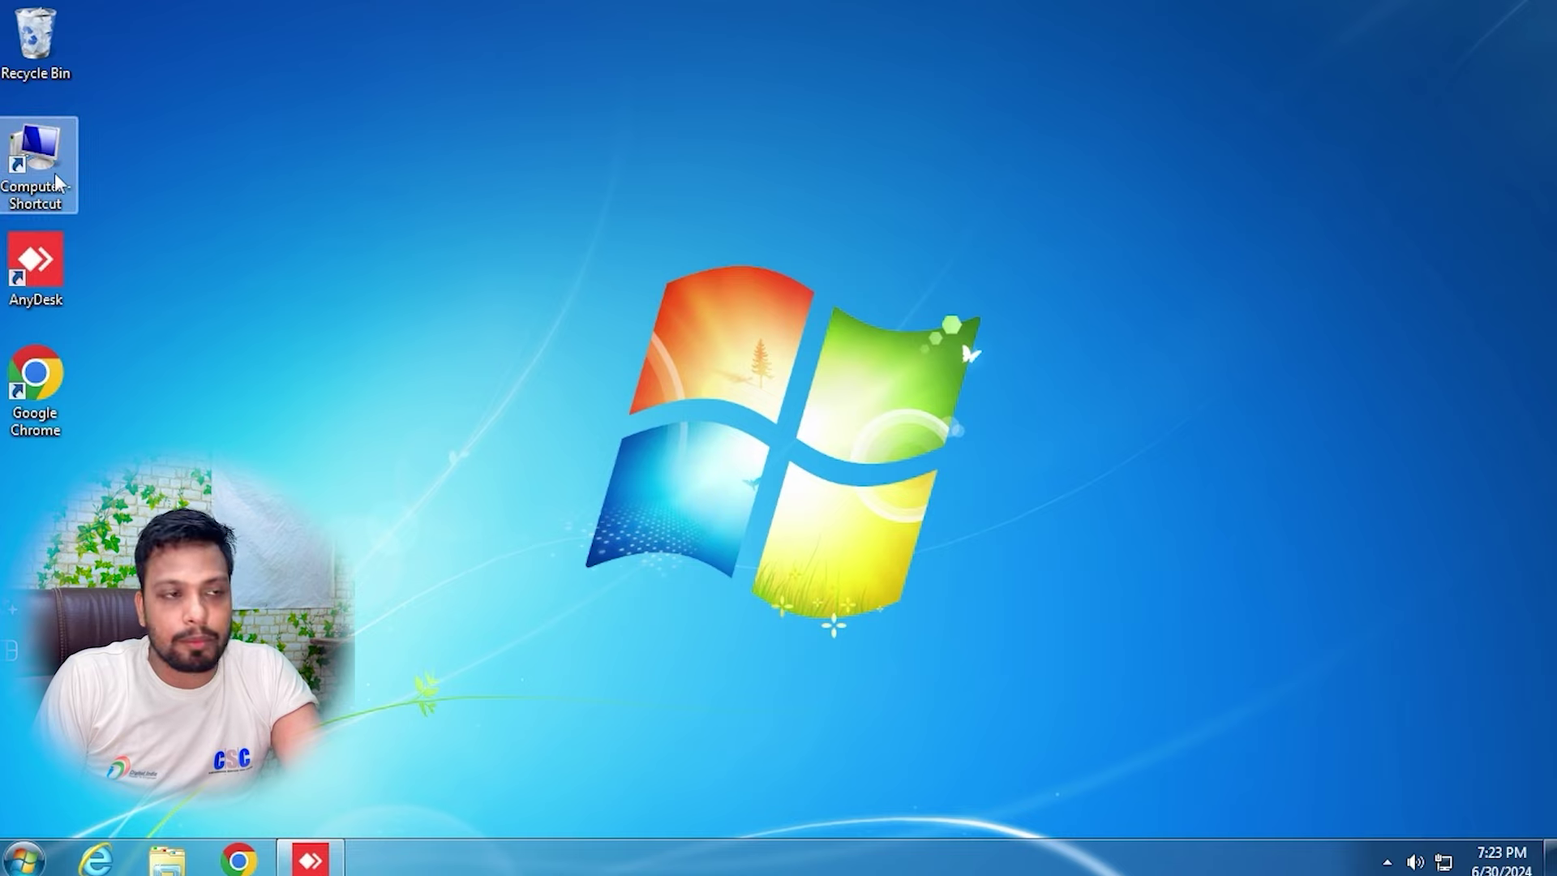
pyautogui.doubleClick(56, 173)
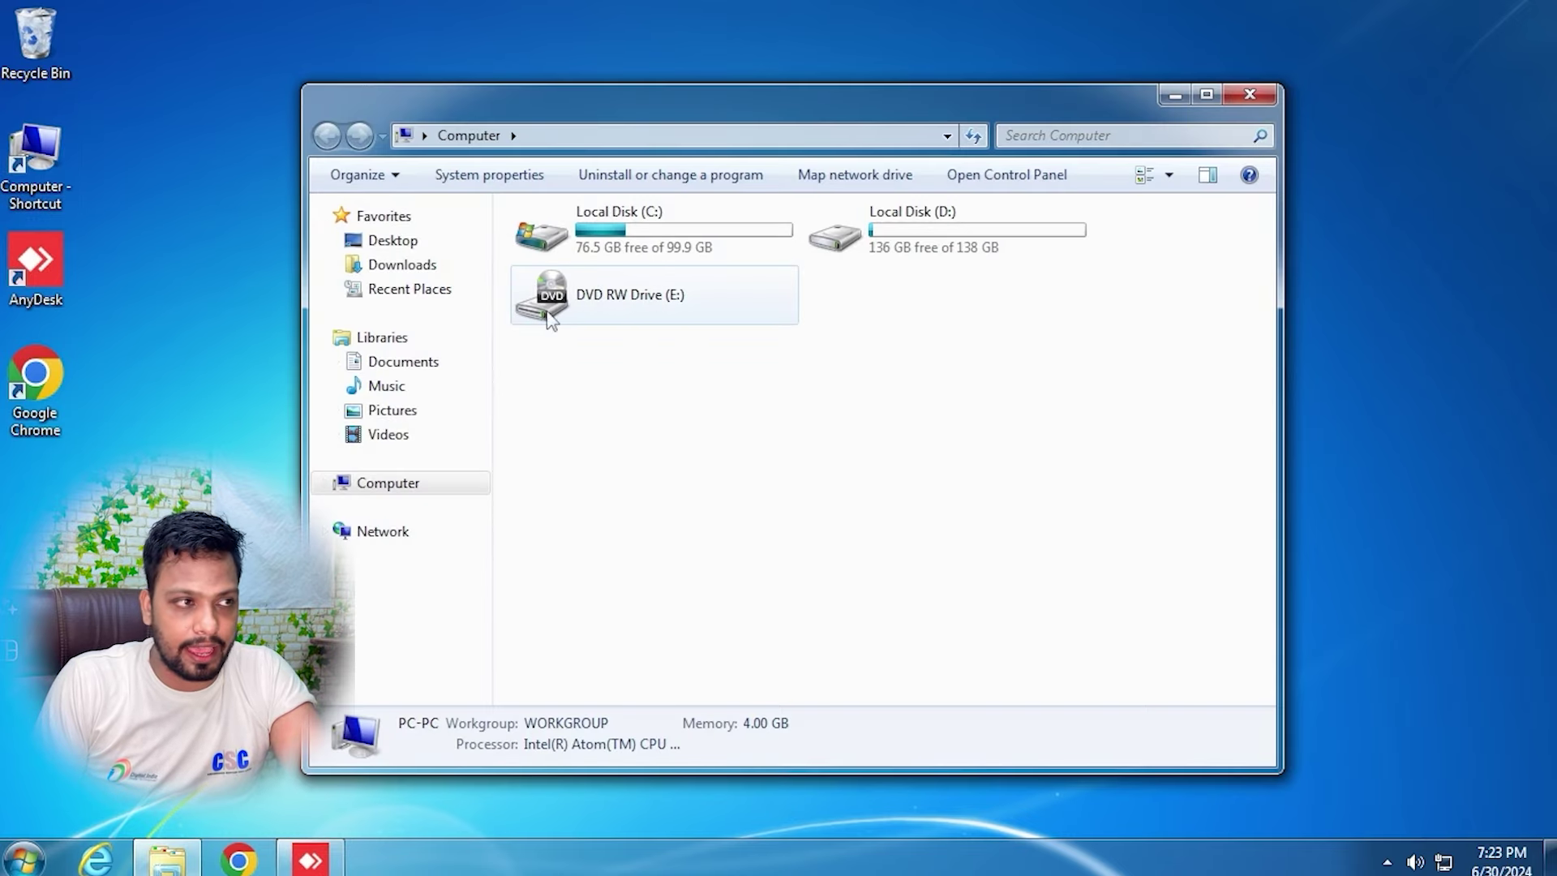
pyautogui.click(402, 264)
pyautogui.click(603, 297)
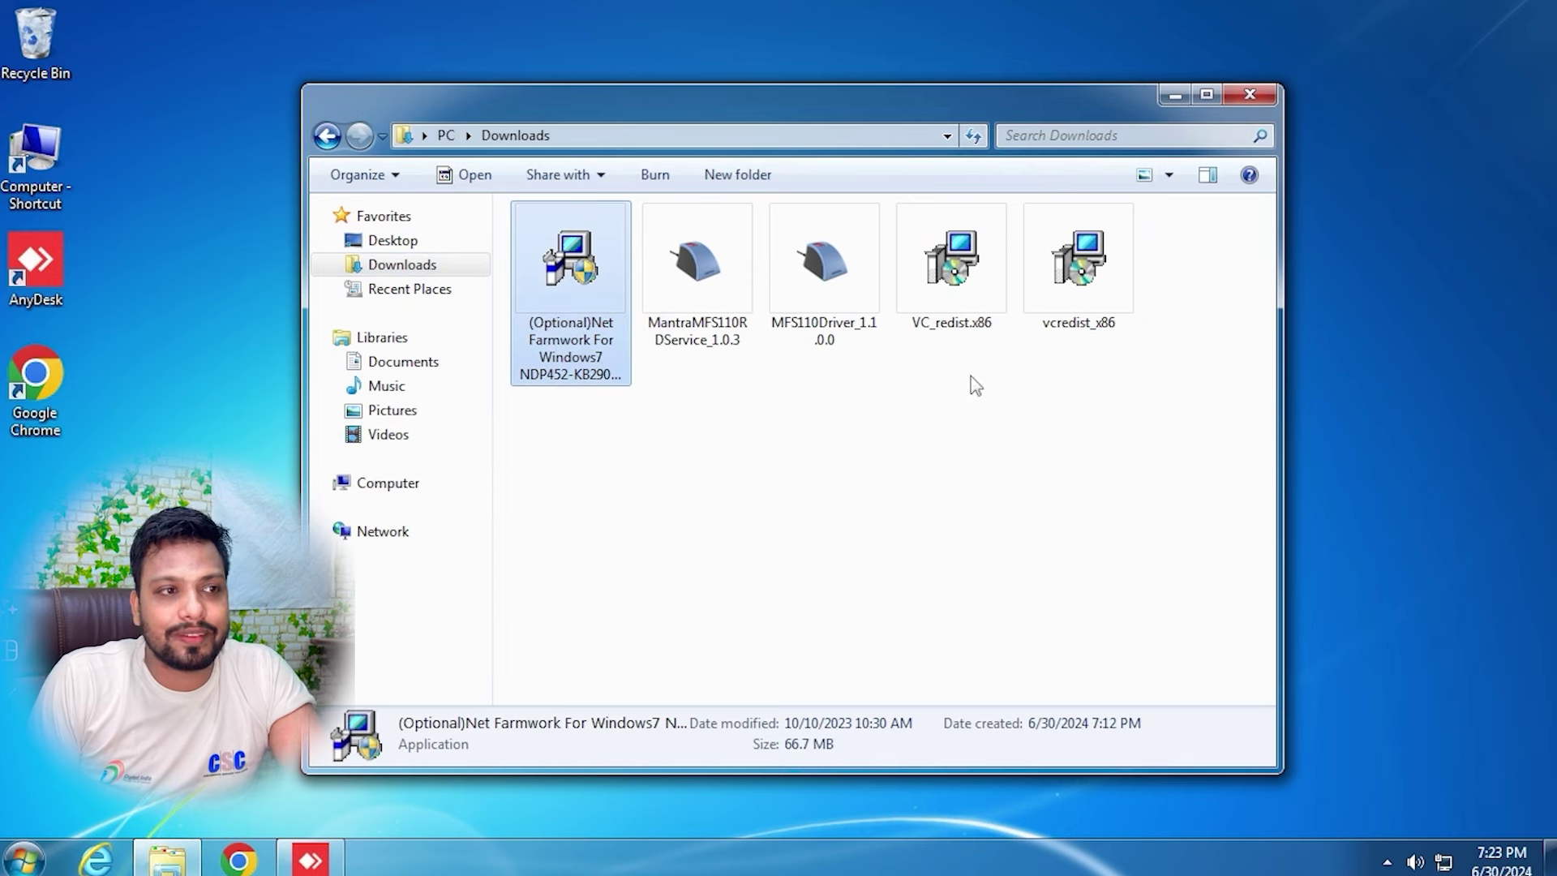
pyautogui.moveTo(973, 386); pyautogui.dragTo(1083, 299)
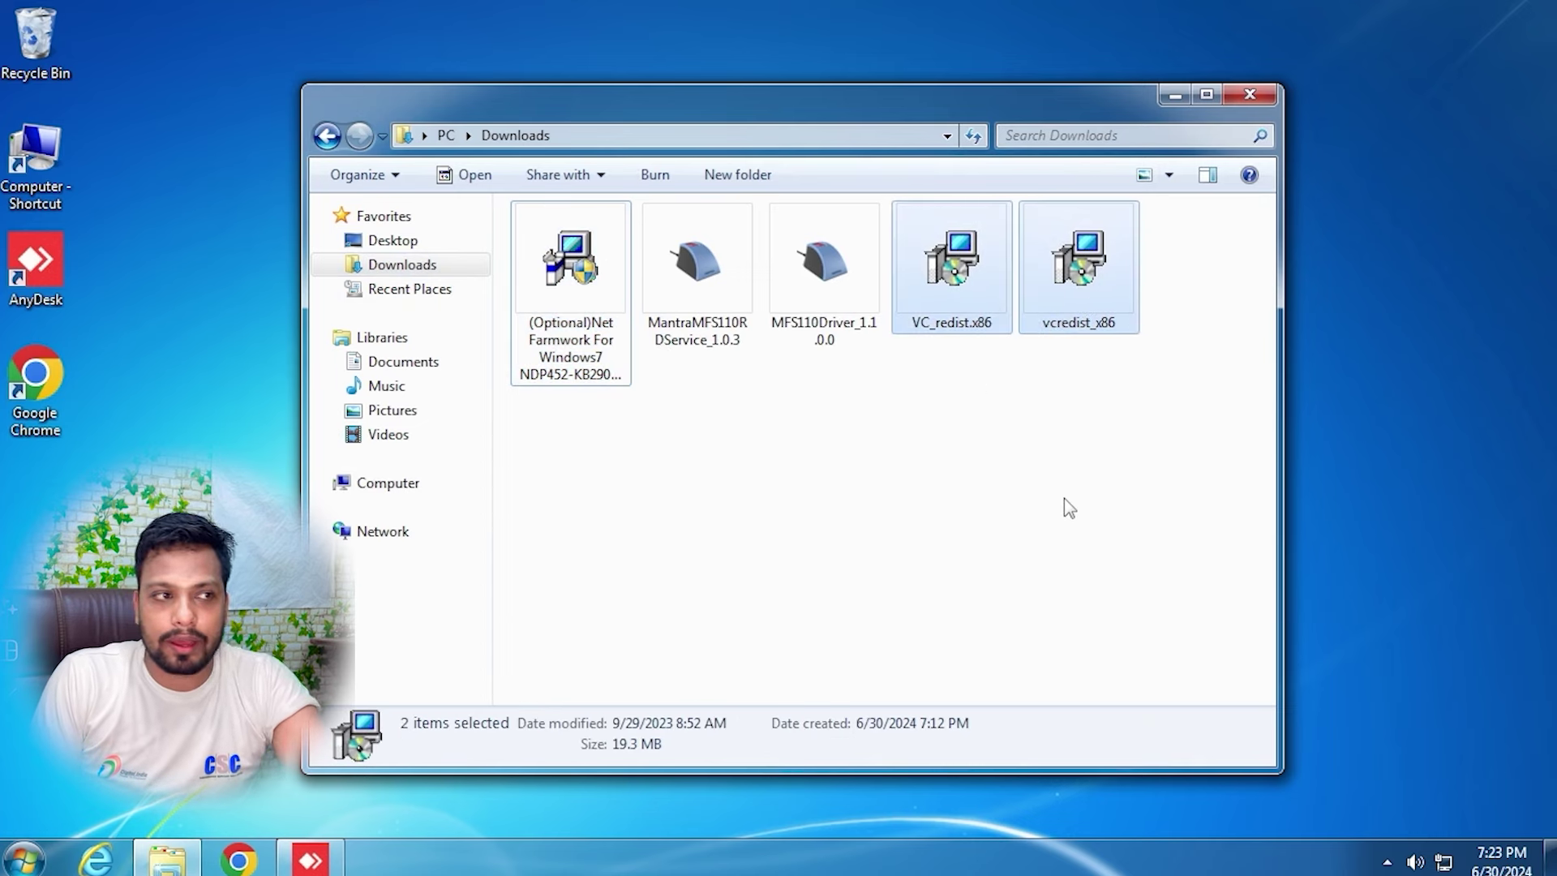
pyautogui.doubleClick(815, 294)
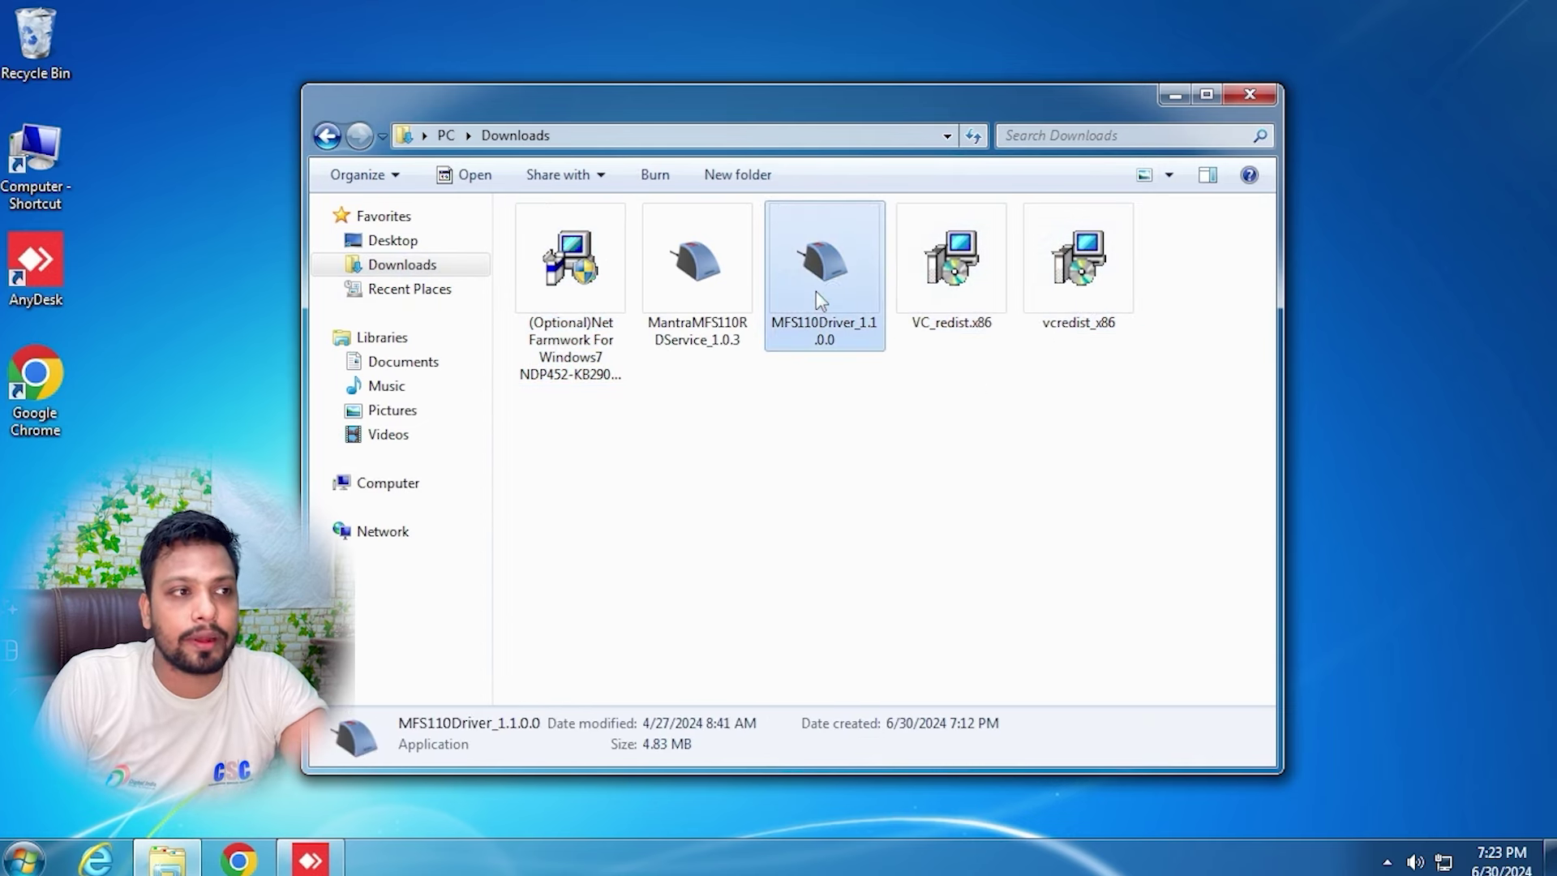
pyautogui.click(874, 448)
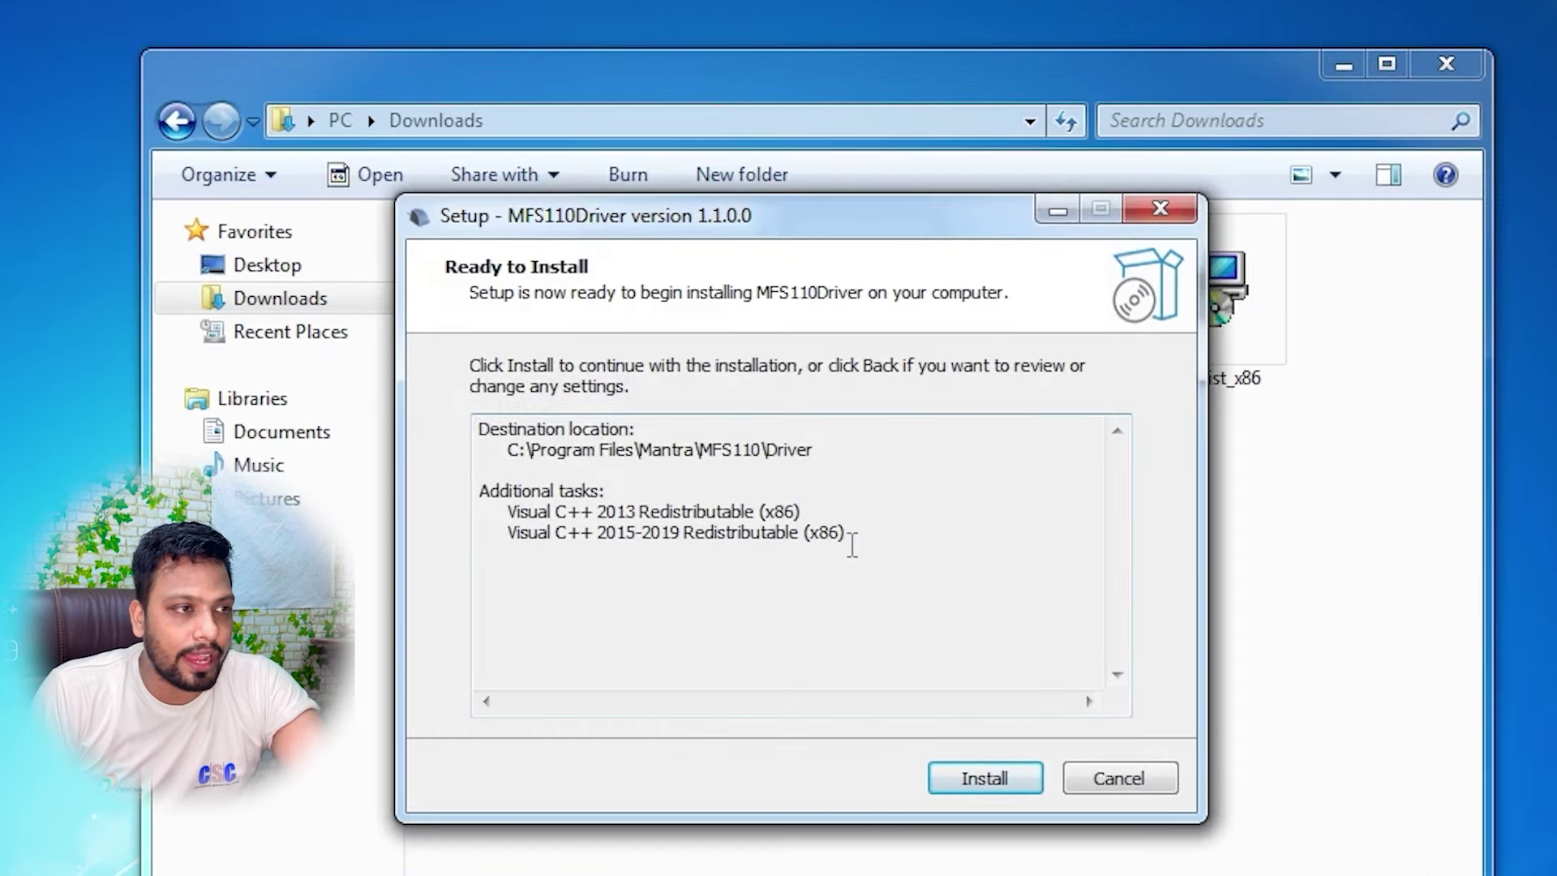
# Compare the Visual C++ redistributables named in the driver setup's additional tasks with the VC_redist.x86 and vcredist_x86 files in Downloads.
pyautogui.moveTo(852, 545); pyautogui.dragTo(525, 511)
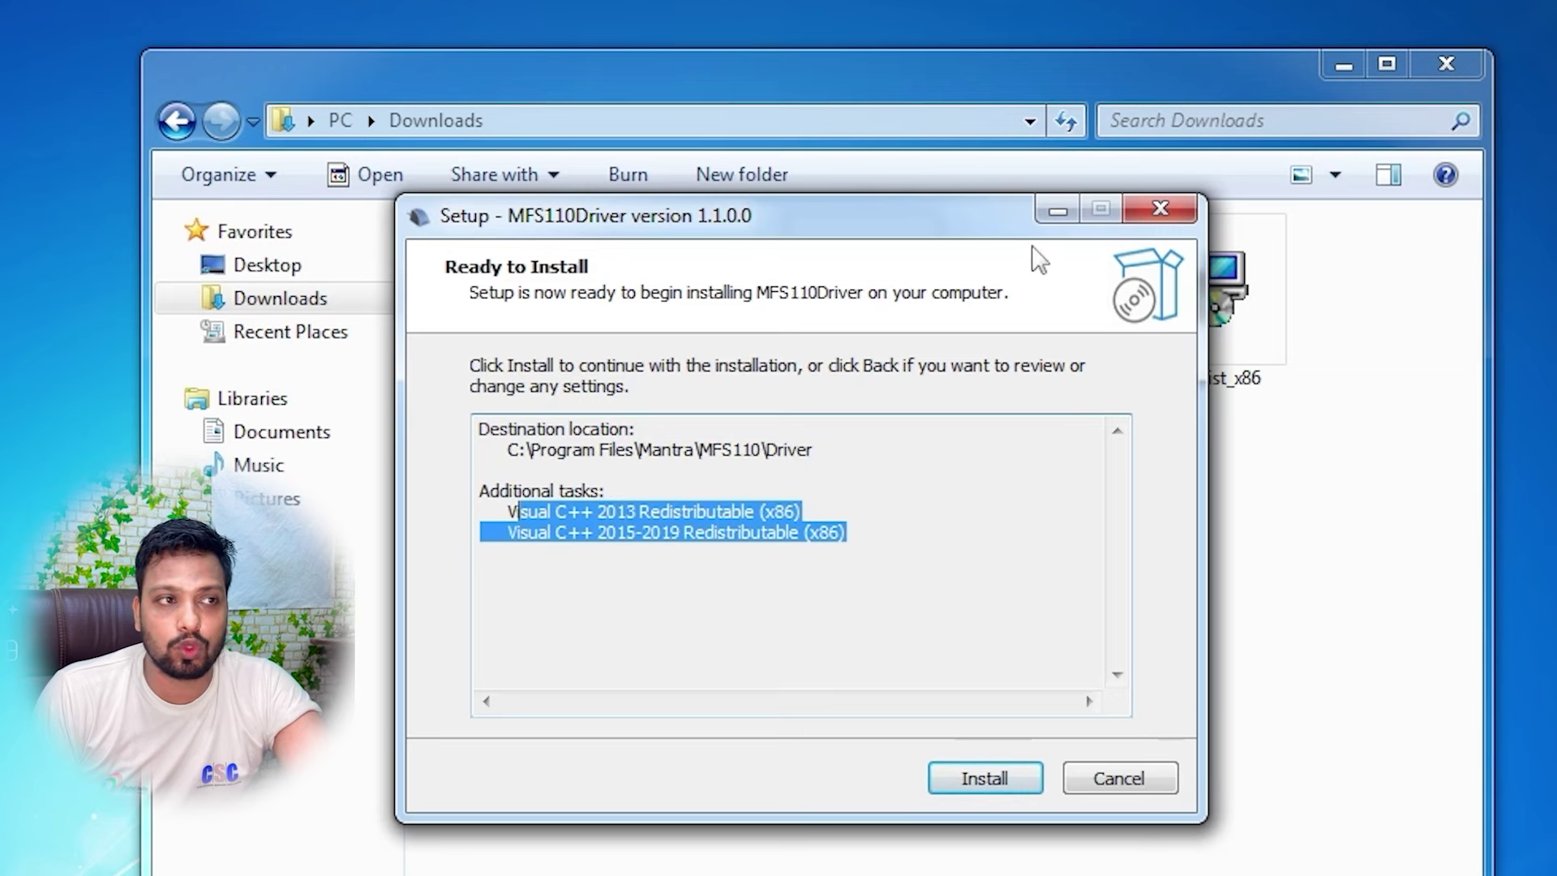
pyautogui.moveTo(971, 221); pyautogui.dragTo(526, 193)
pyautogui.click(1185, 565)
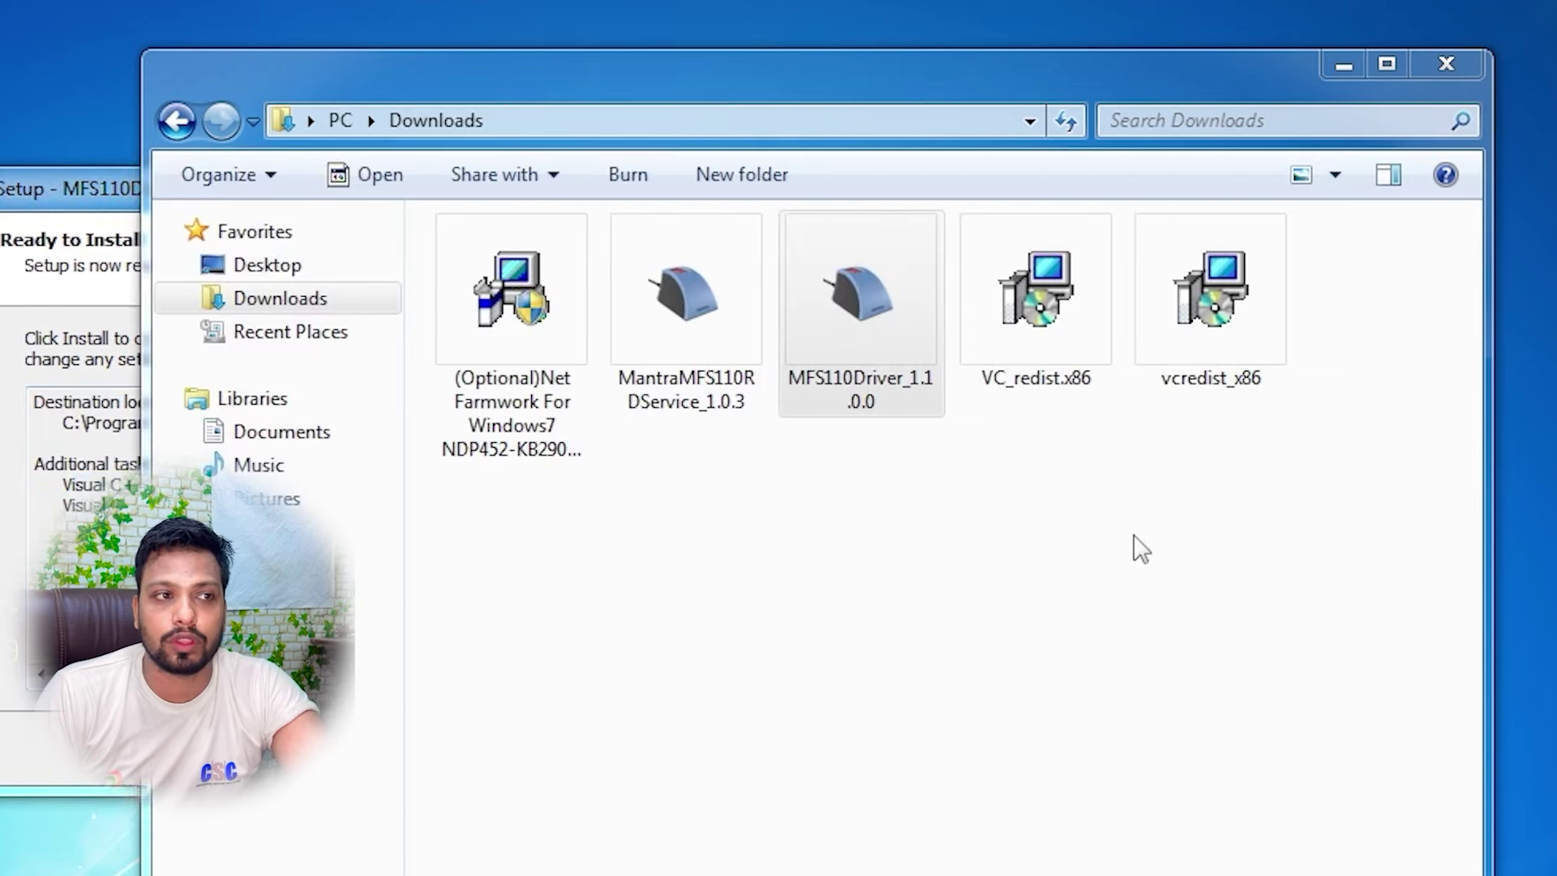
pyautogui.moveTo(1065, 474); pyautogui.dragTo(1217, 338)
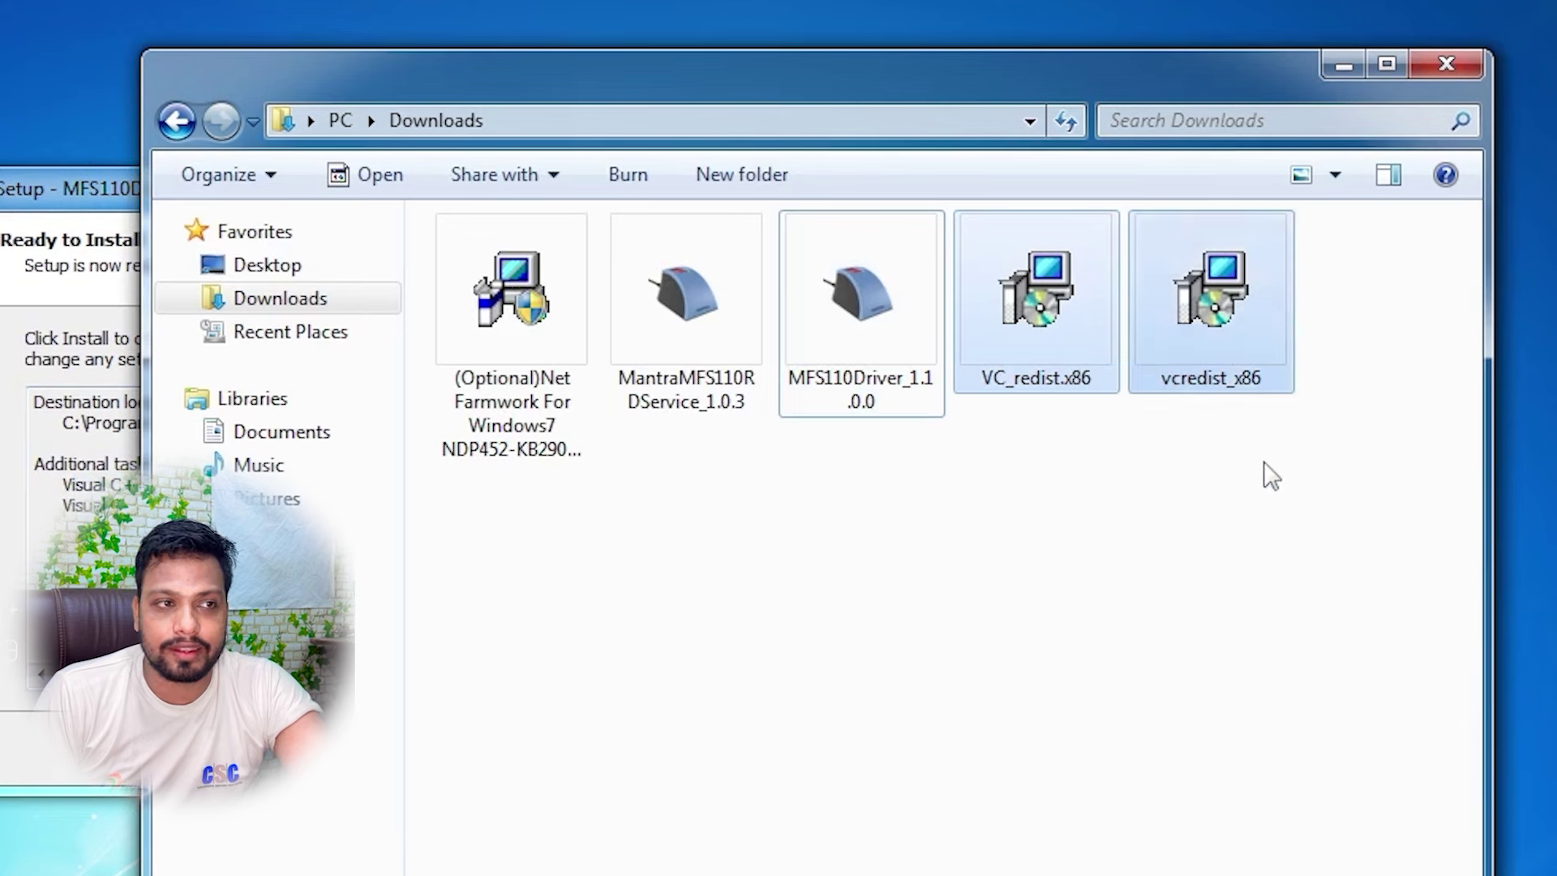
pyautogui.click(85, 186)
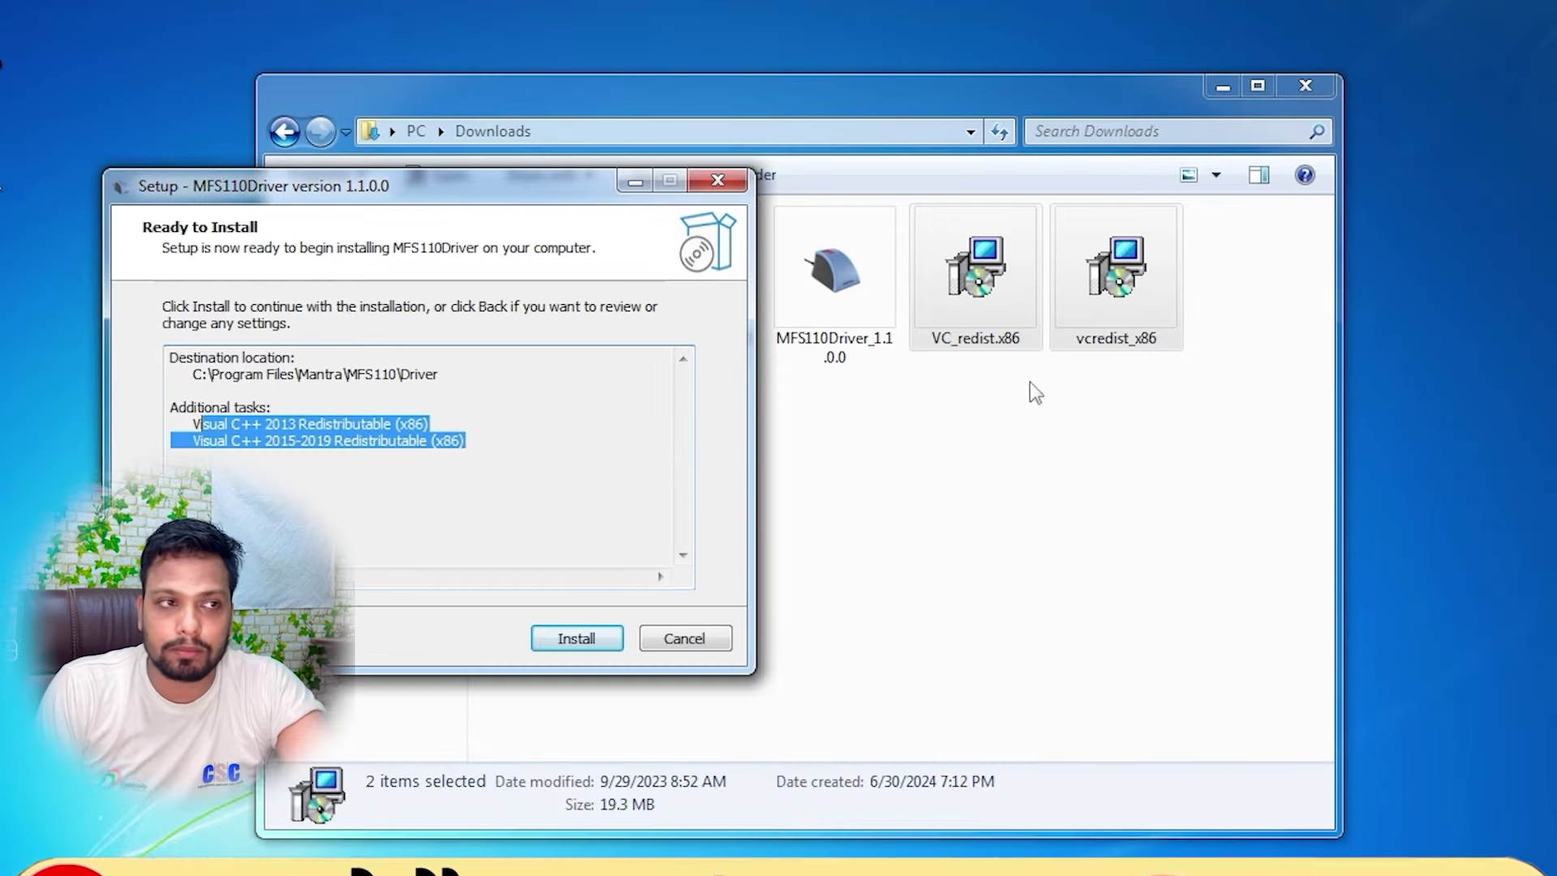
# Launch VC_redist.x86, allow it to make changes, accept the license terms and start installing the Visual C++ 2015-2022 Redistributable (x86).
pyautogui.click(1061, 307)
pyautogui.doubleClick(997, 288)
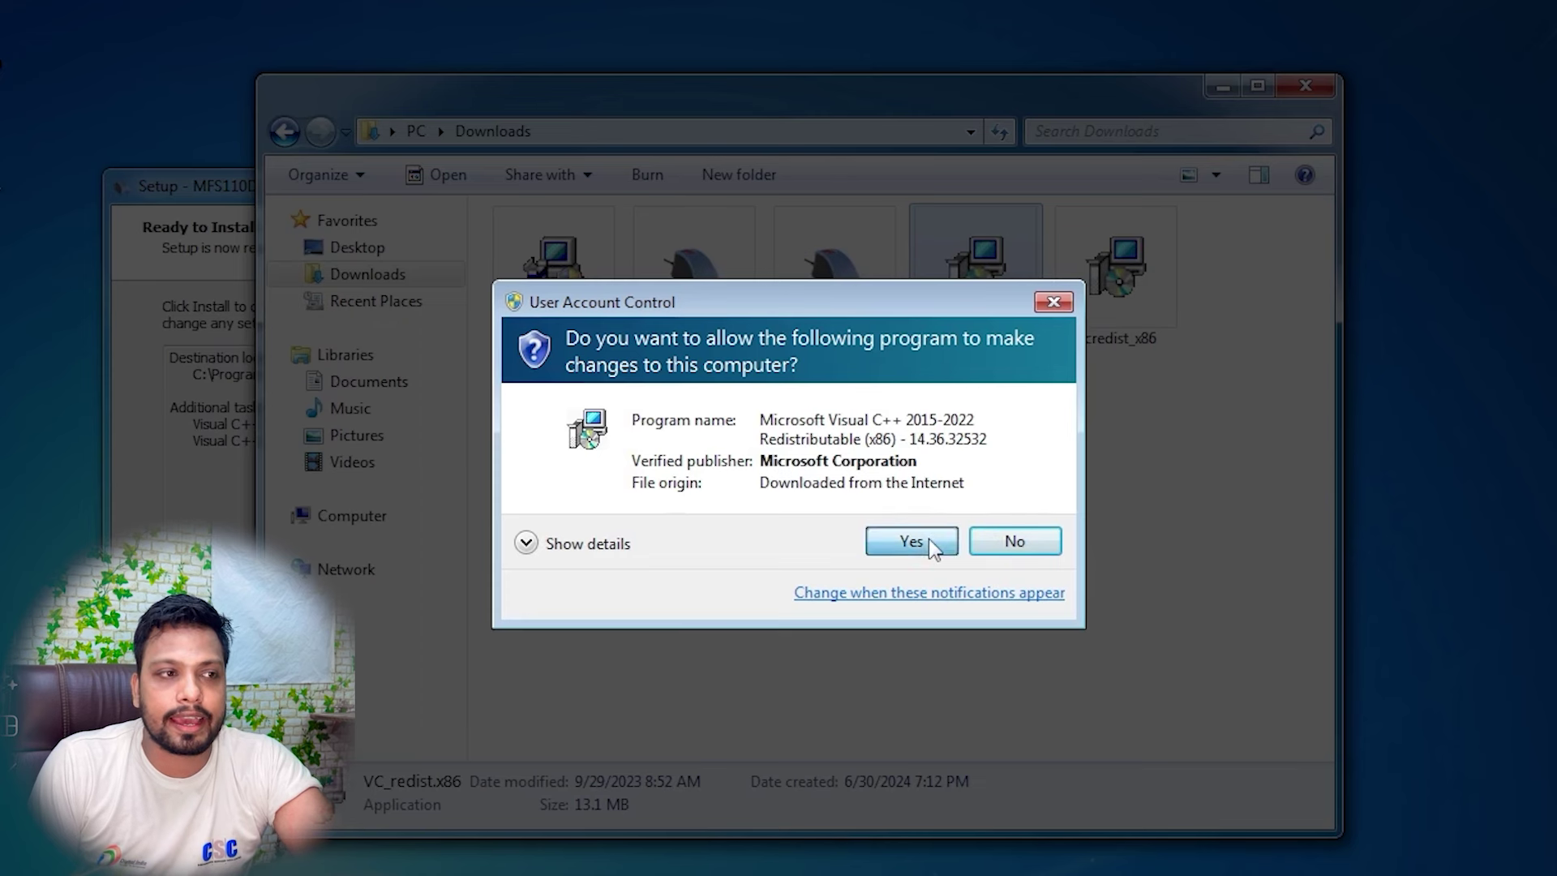
pyautogui.click(928, 537)
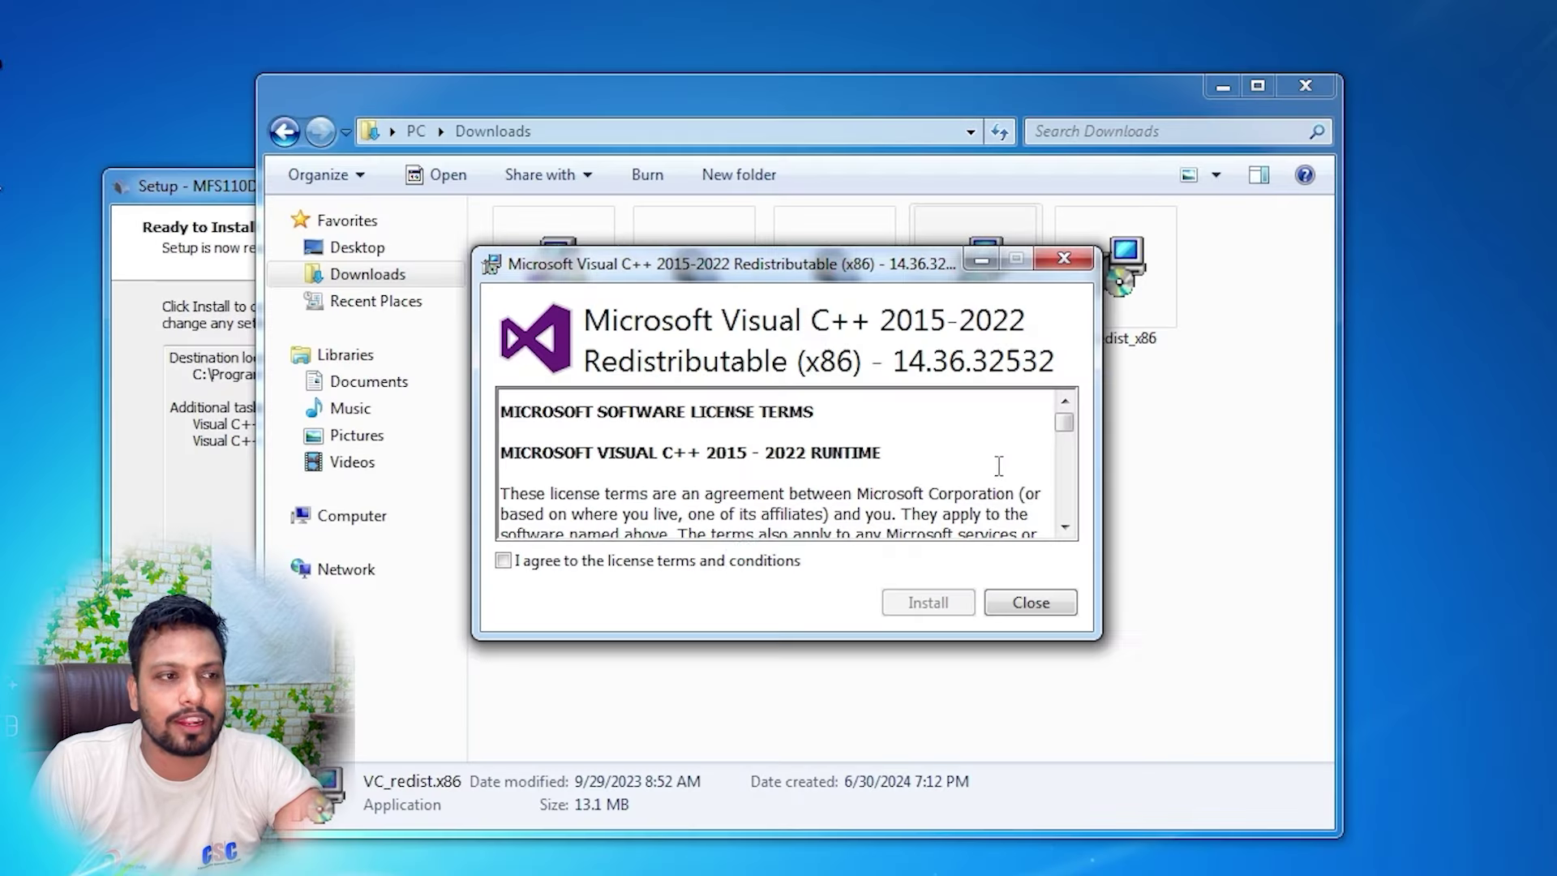
pyautogui.click(653, 561)
pyautogui.click(932, 604)
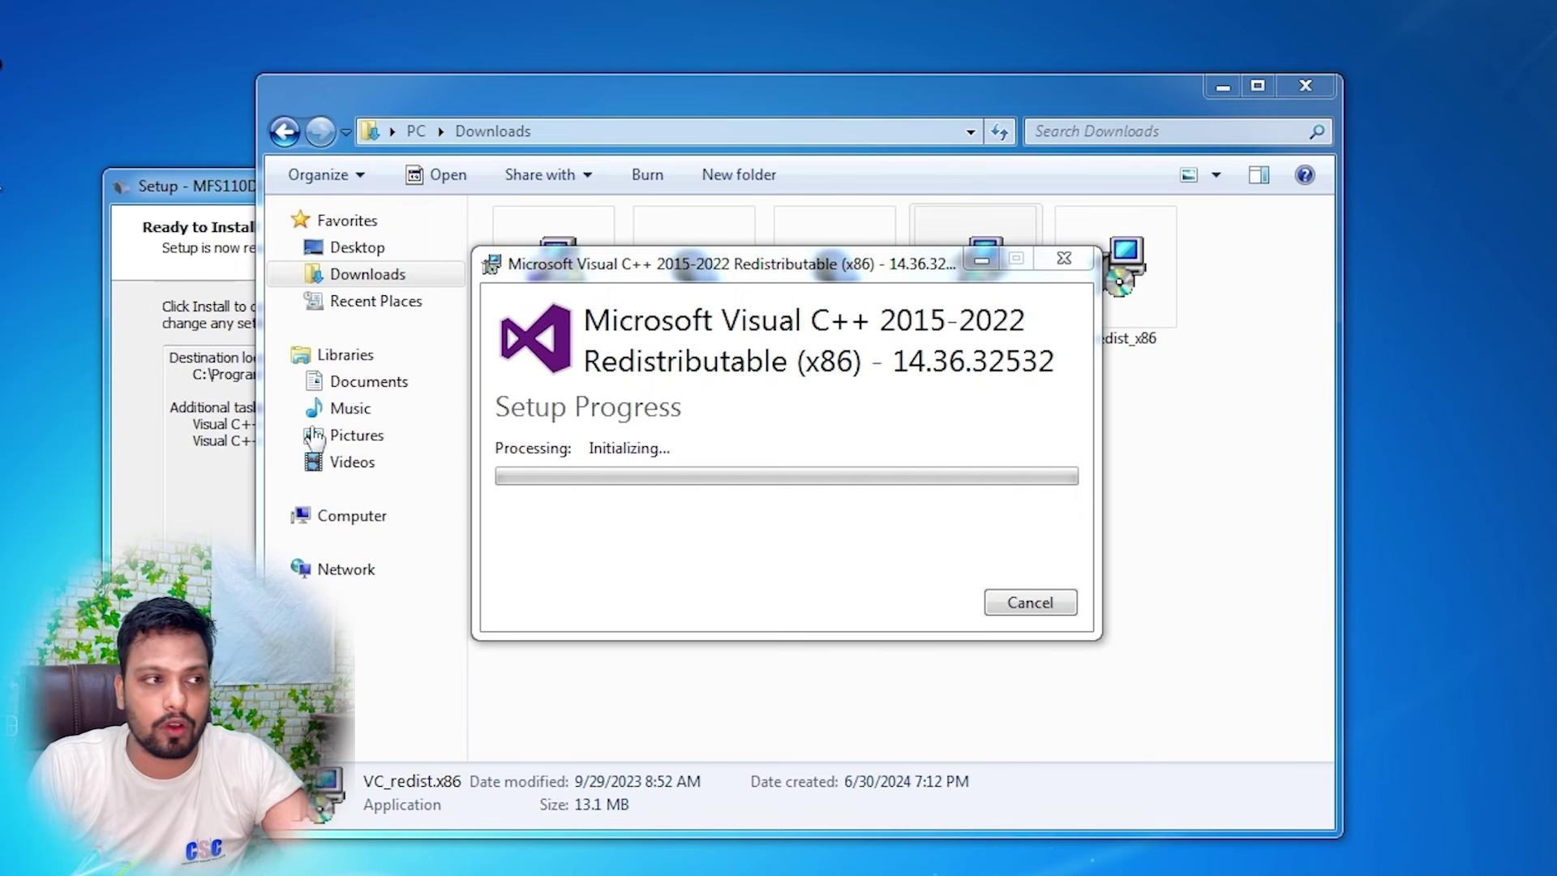
# Review the additional tasks in the driver setup and finish the Visual C++ 2015-2022 and Visual C++ 2013 Redistributable (x86) installations.
pyautogui.moveTo(201, 423); pyautogui.dragTo(381, 449)
pyautogui.click(325, 474)
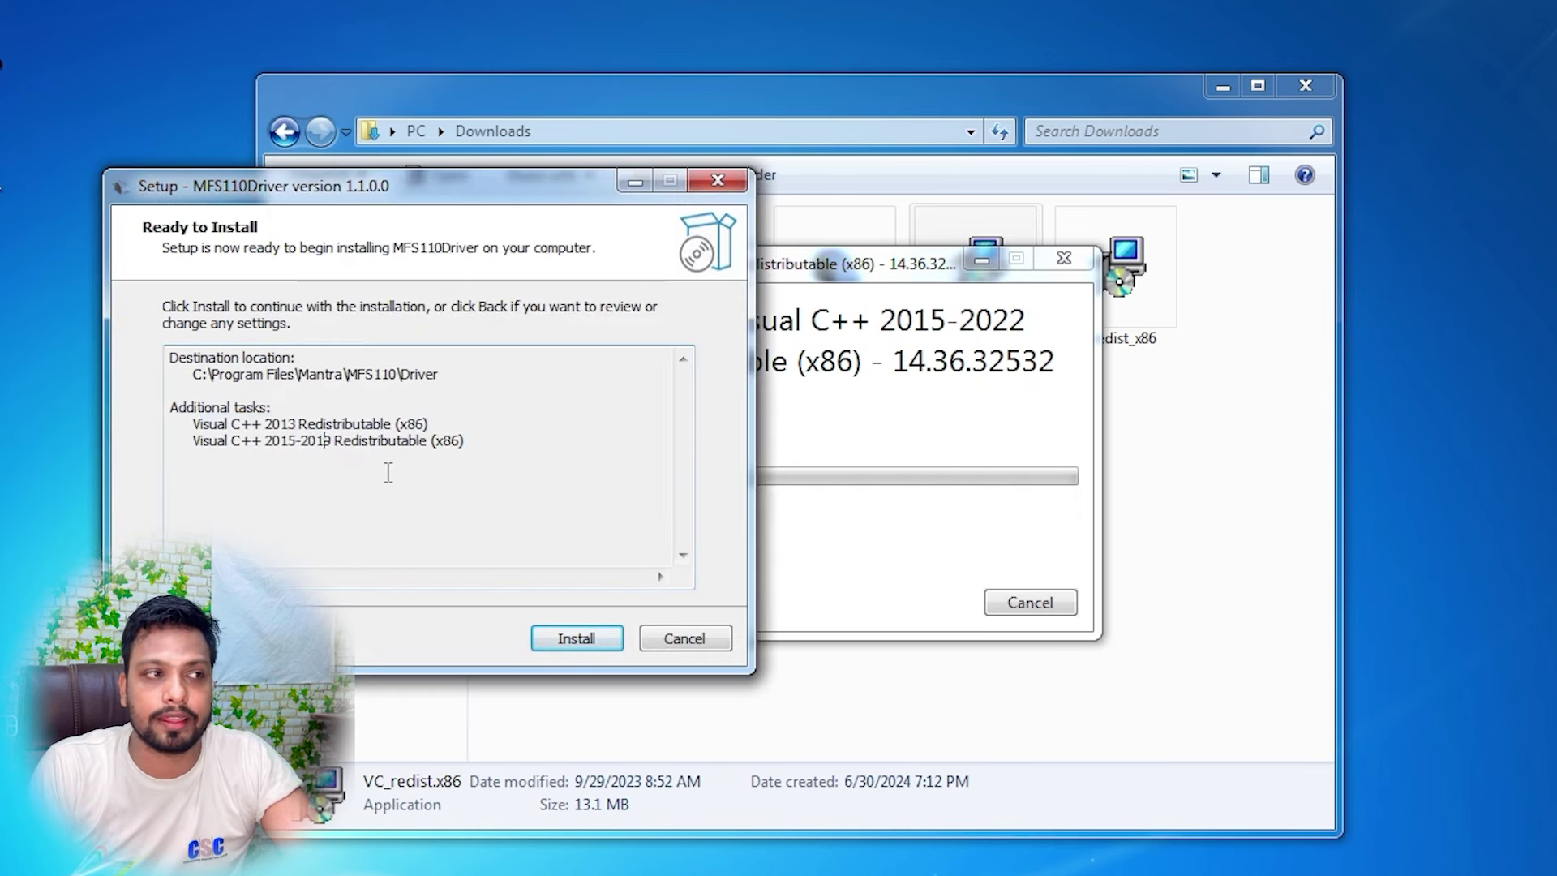
pyautogui.moveTo(270, 423); pyautogui.dragTo(478, 479)
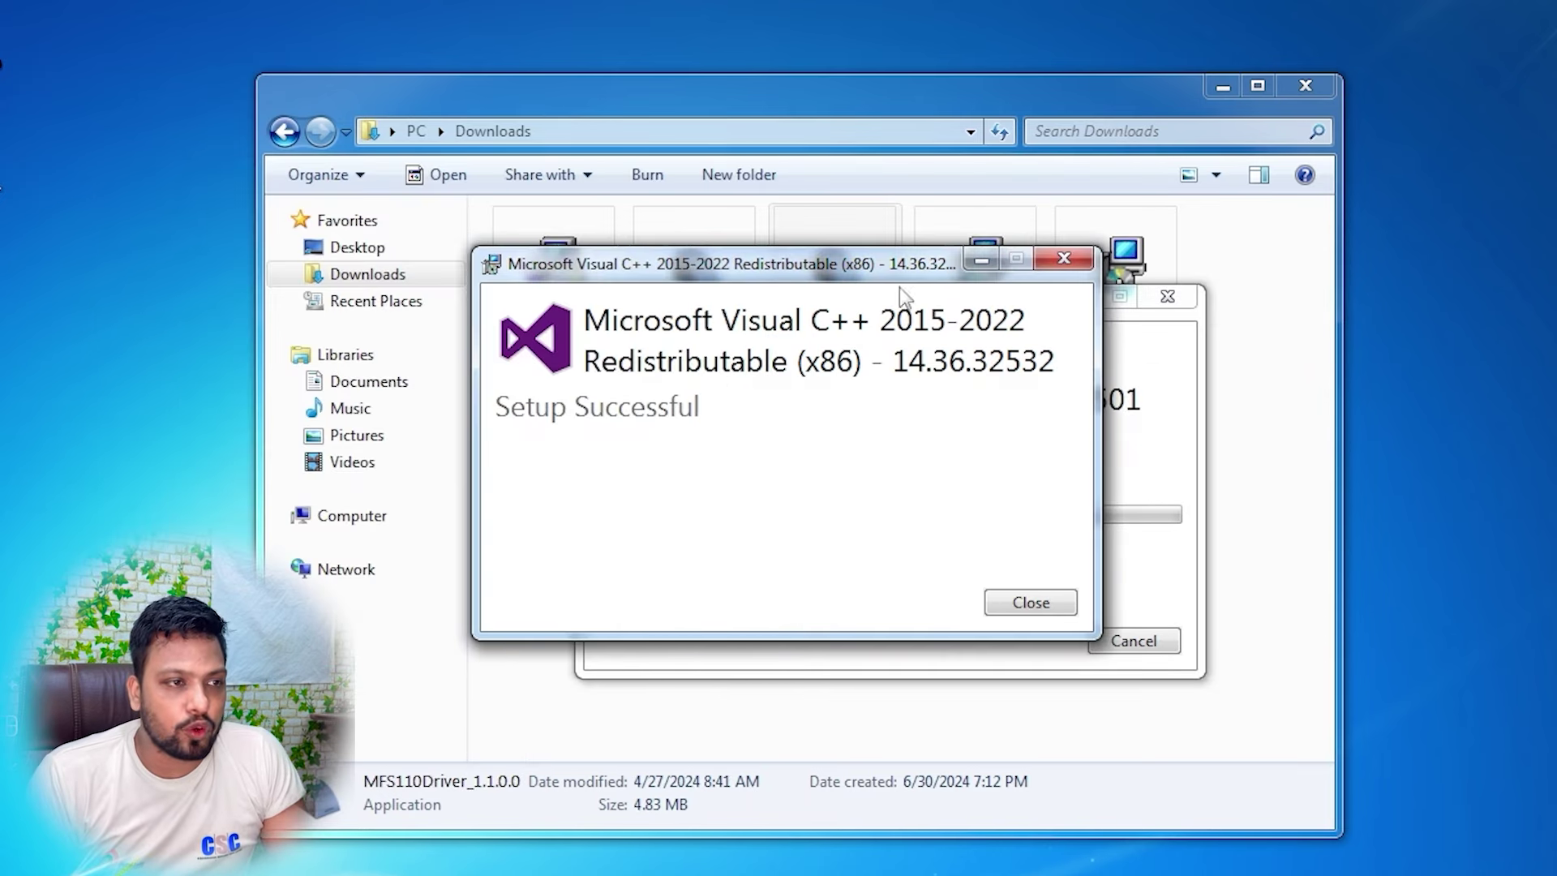
pyautogui.click(1024, 604)
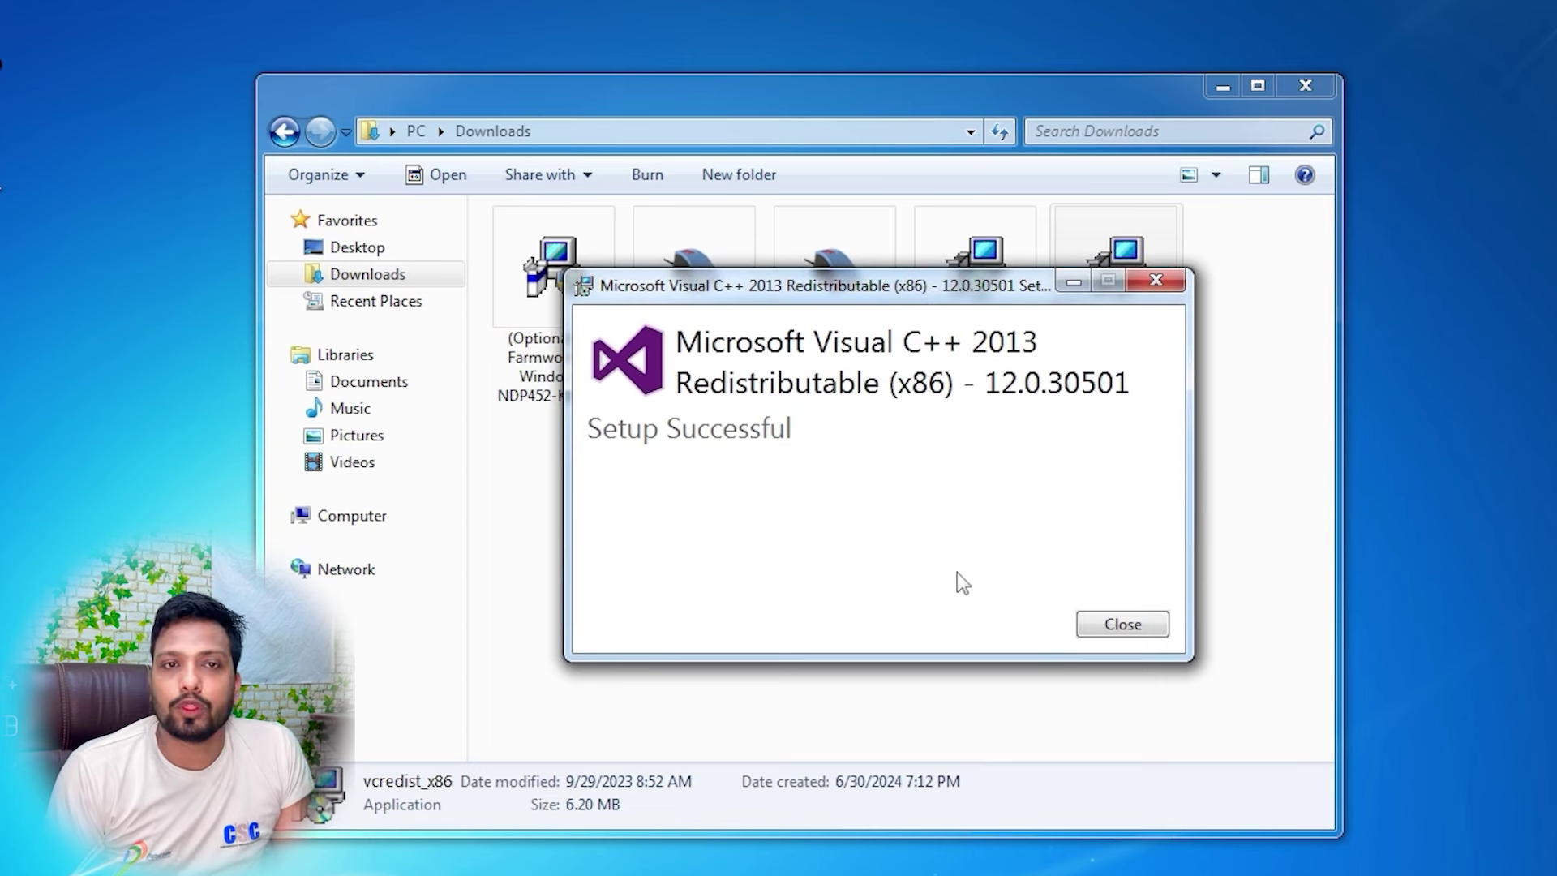
pyautogui.click(1112, 627)
# Run the MantraMFS110RDService_1.0.3 setup as administrator, allow its changes, and complete the installation with the default Start Menu folder.
pyautogui.click(705, 374)
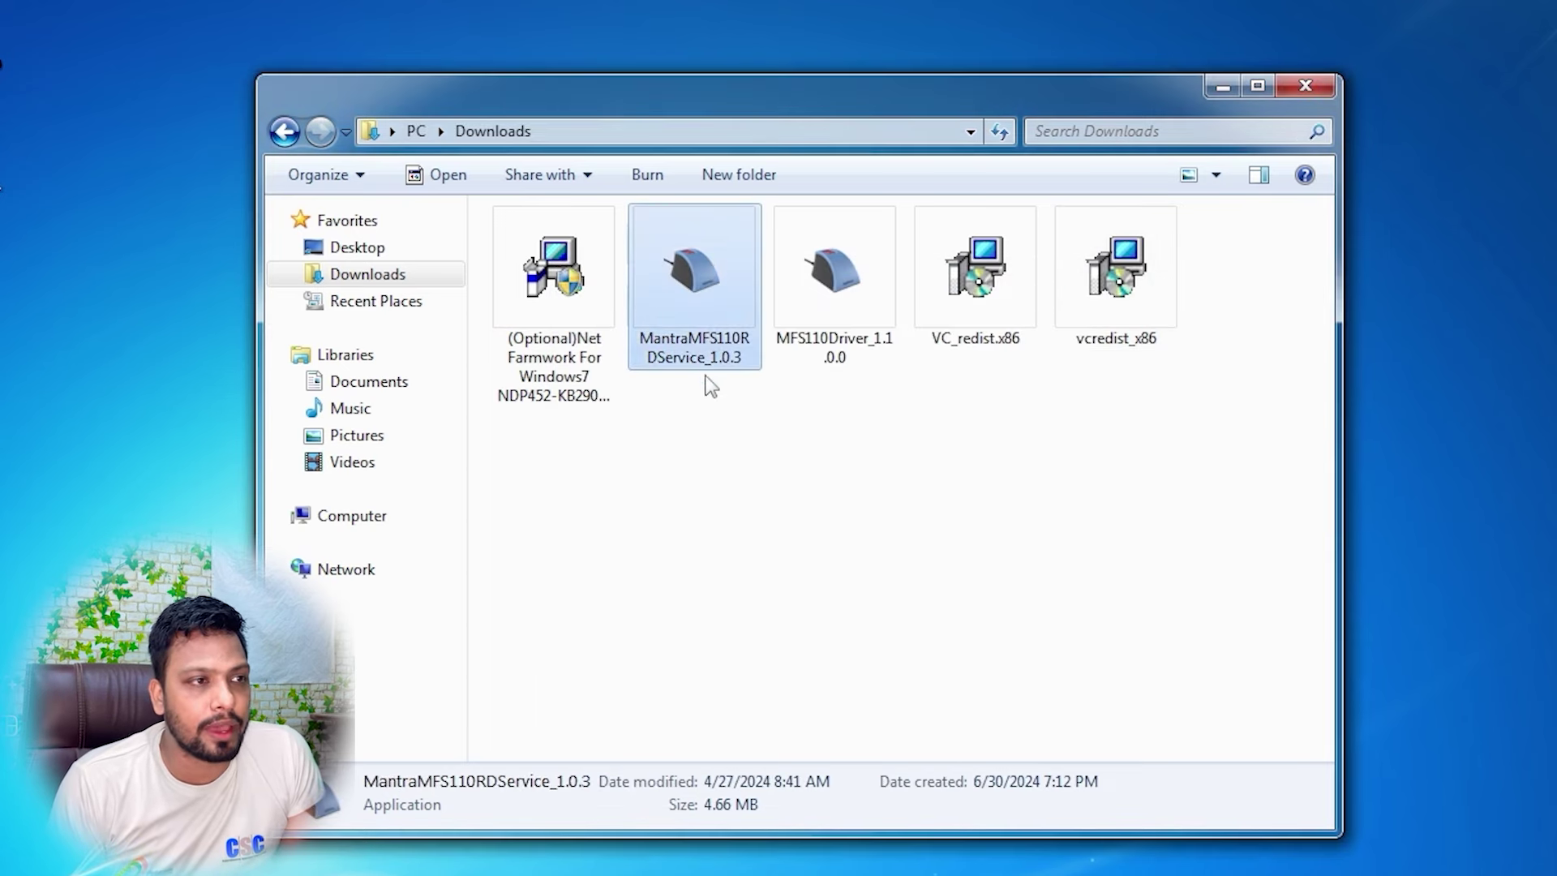
pyautogui.moveTo(711, 357)
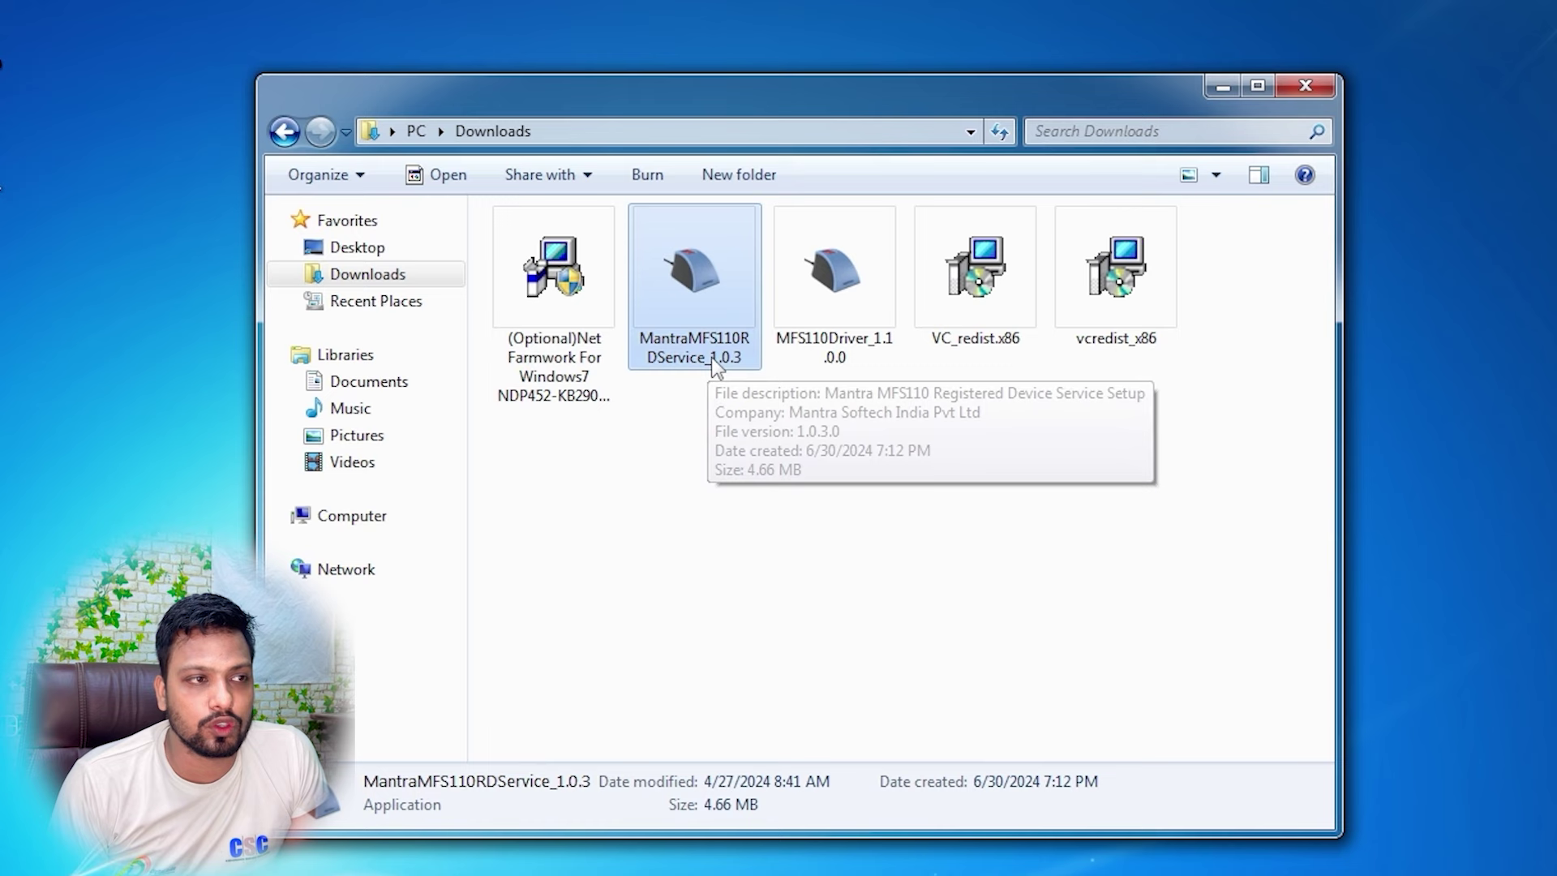
pyautogui.rightClick(702, 315)
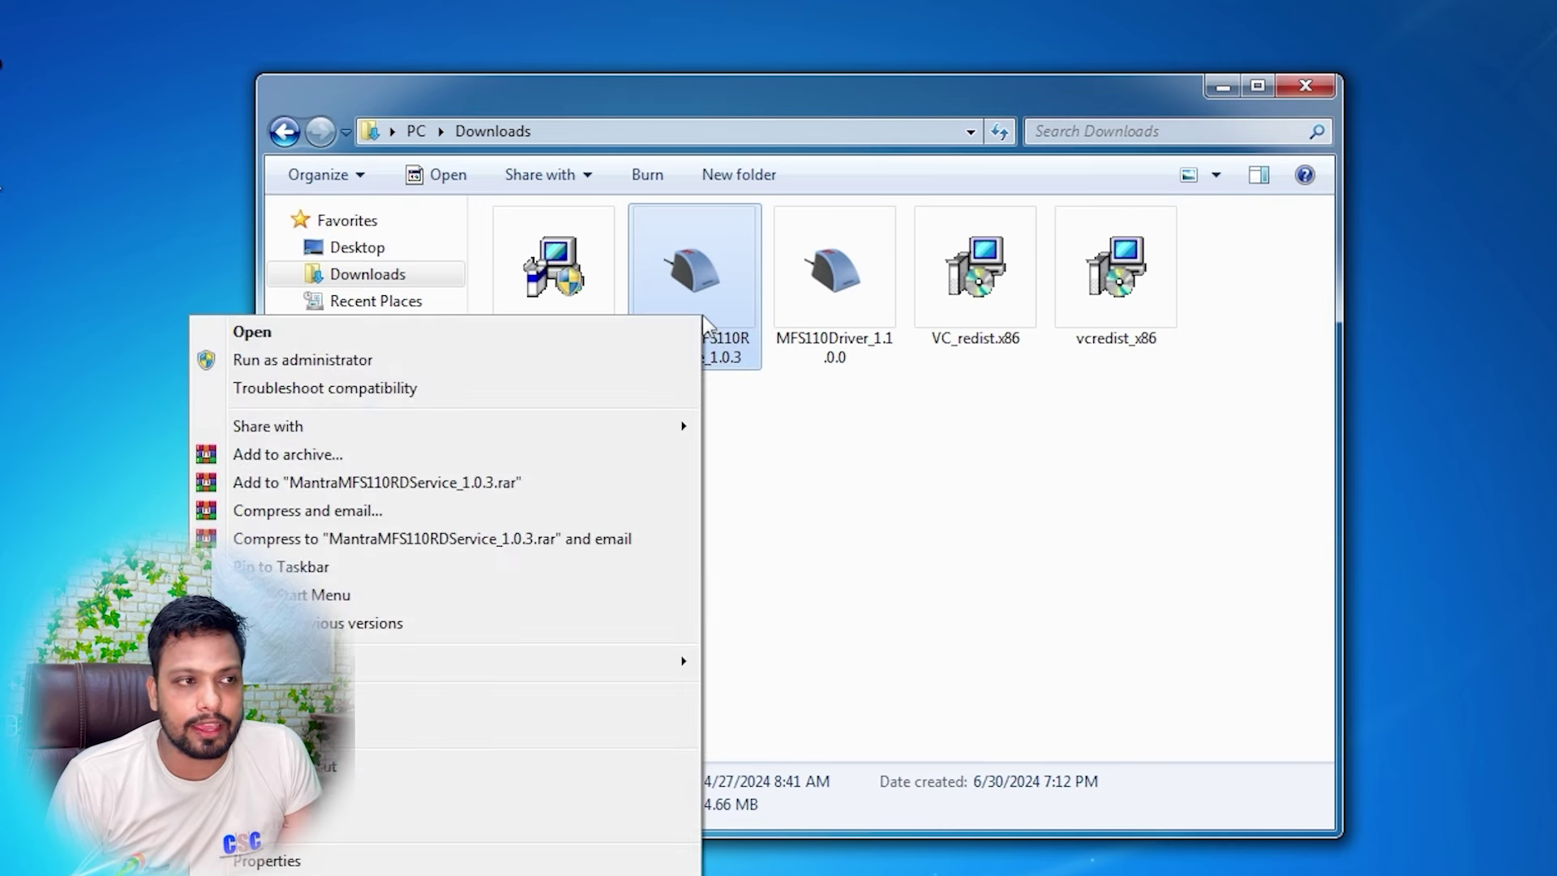
pyautogui.click(383, 359)
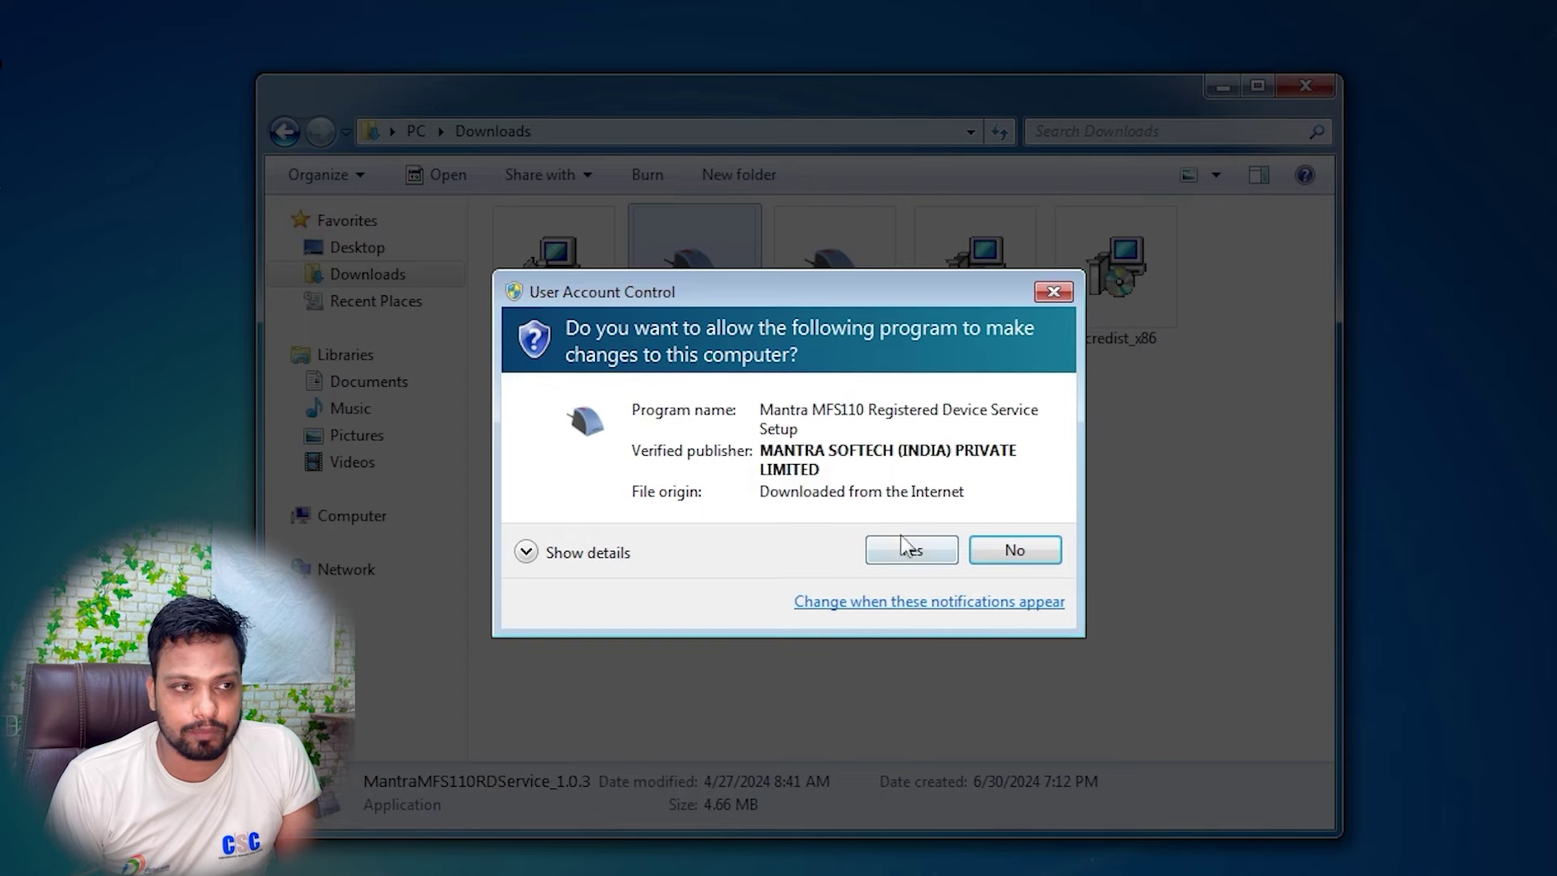
pyautogui.click(901, 547)
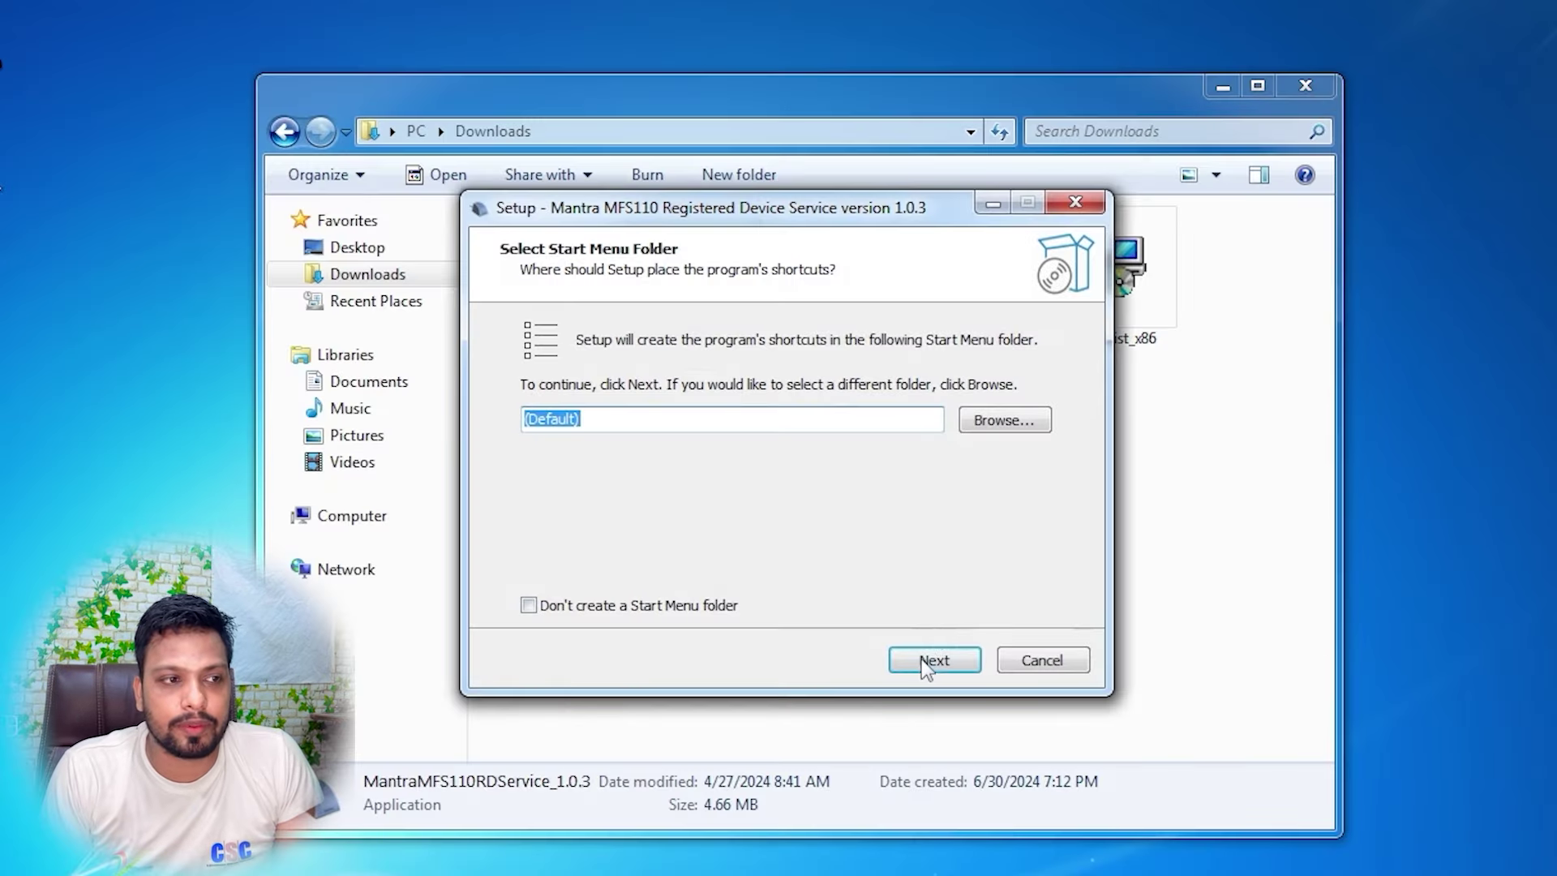
pyautogui.click(929, 660)
pyautogui.click(925, 660)
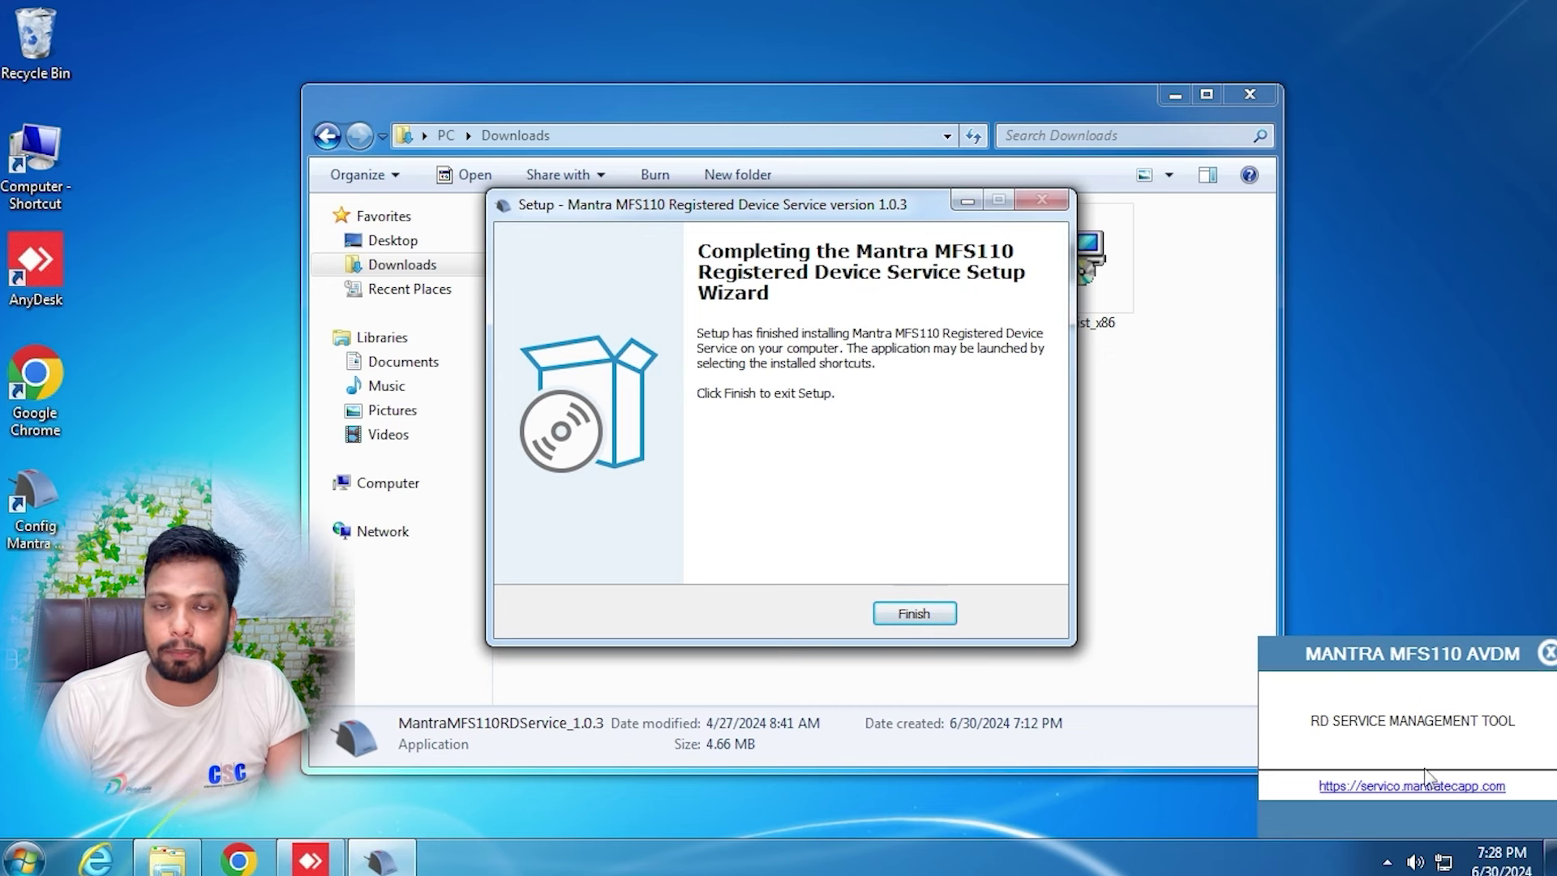
pyautogui.click(939, 615)
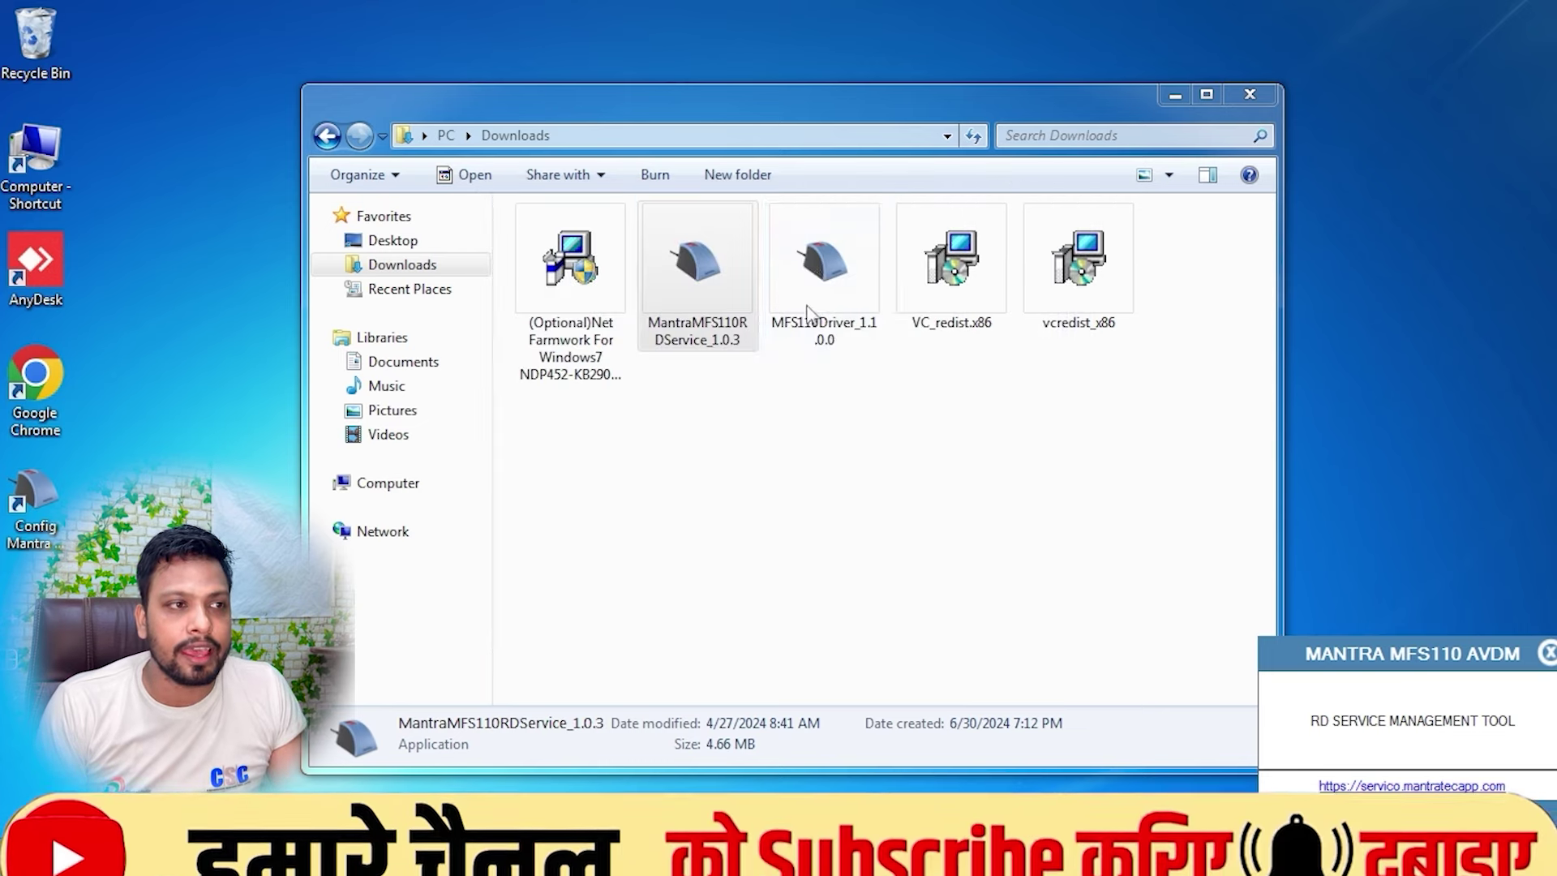
# Run the MFS110Driver_1.1.0.0 setup as administrator, allow it to make changes, and check the destination and tasks on its Ready to Install page.
pyautogui.click(825, 276)
pyautogui.rightClick(822, 269)
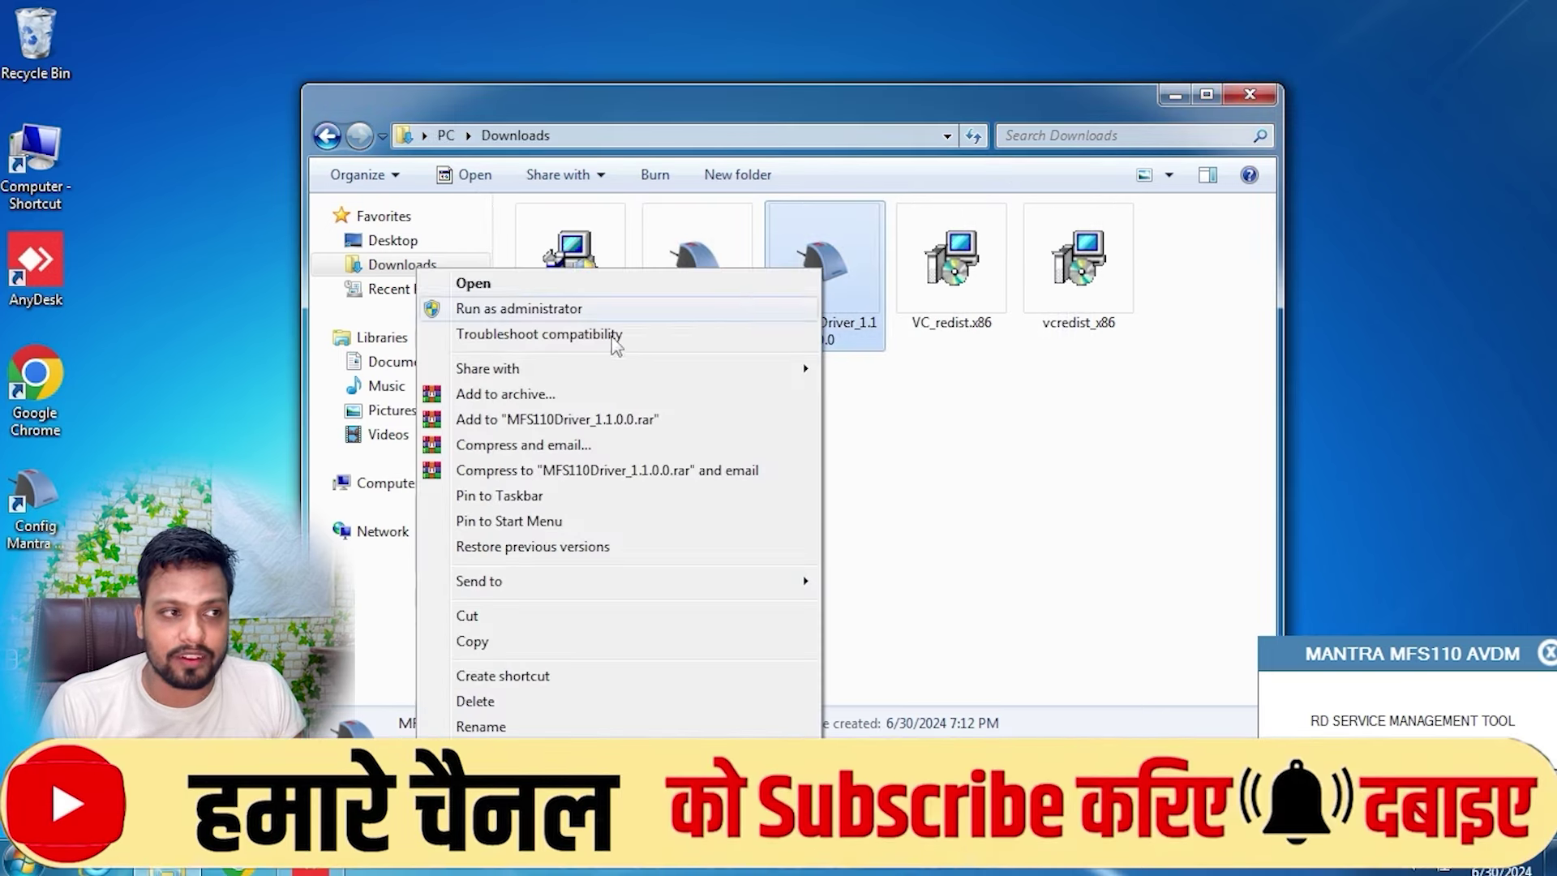
pyautogui.click(567, 314)
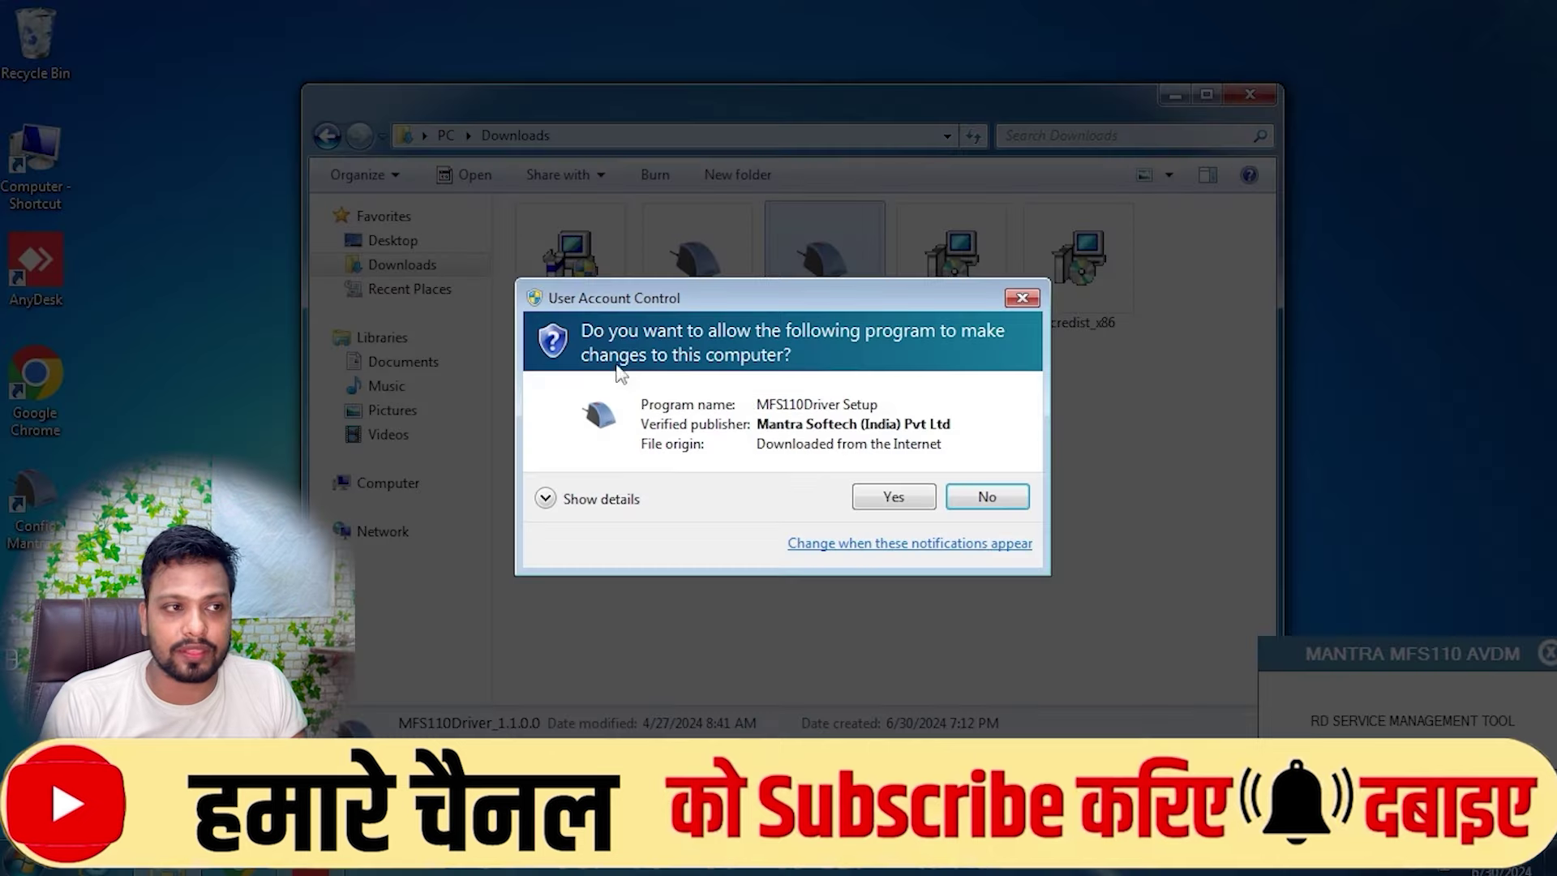
pyautogui.click(891, 497)
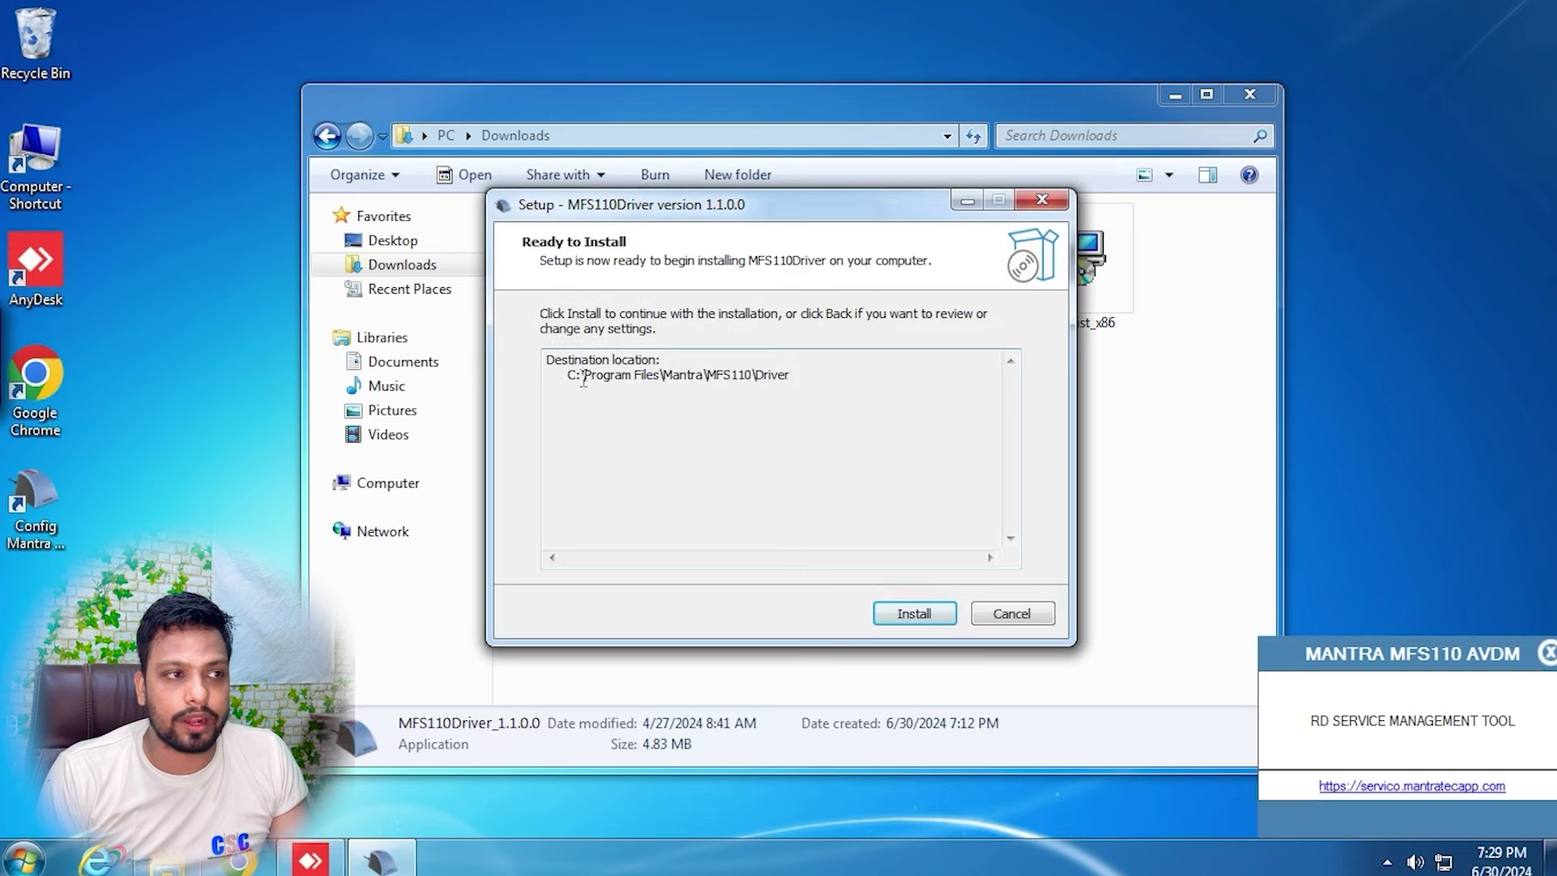
pyautogui.moveTo(567, 374); pyautogui.dragTo(814, 477)
pyautogui.click(792, 485)
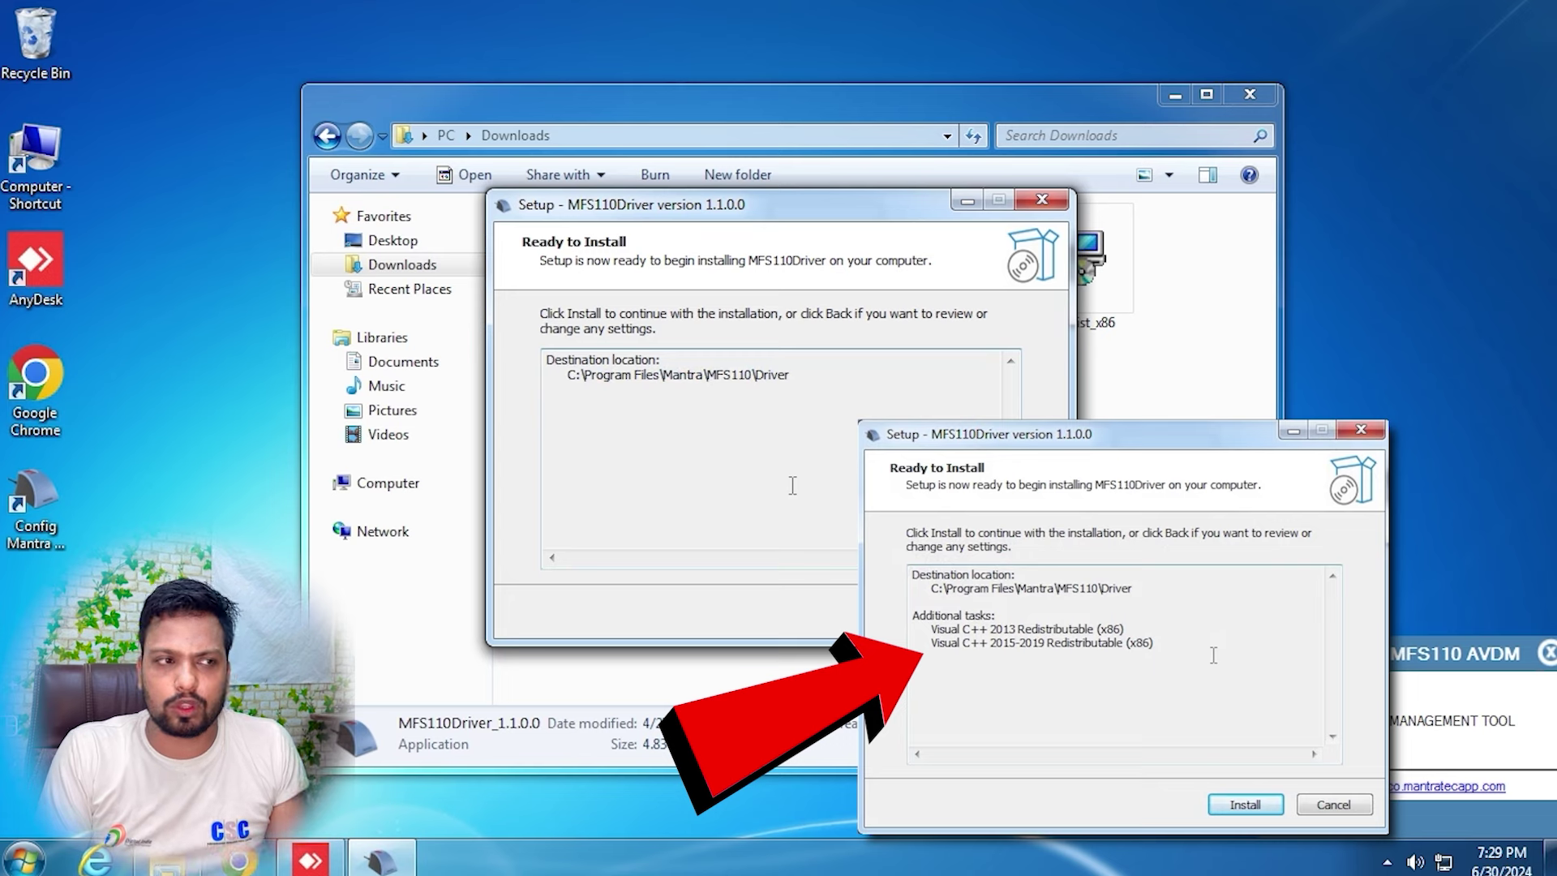
# Install MFS110Driver, accepting the unverified driver software anyway, finish the setup and check the device's attachment notification.
pyautogui.click(913, 615)
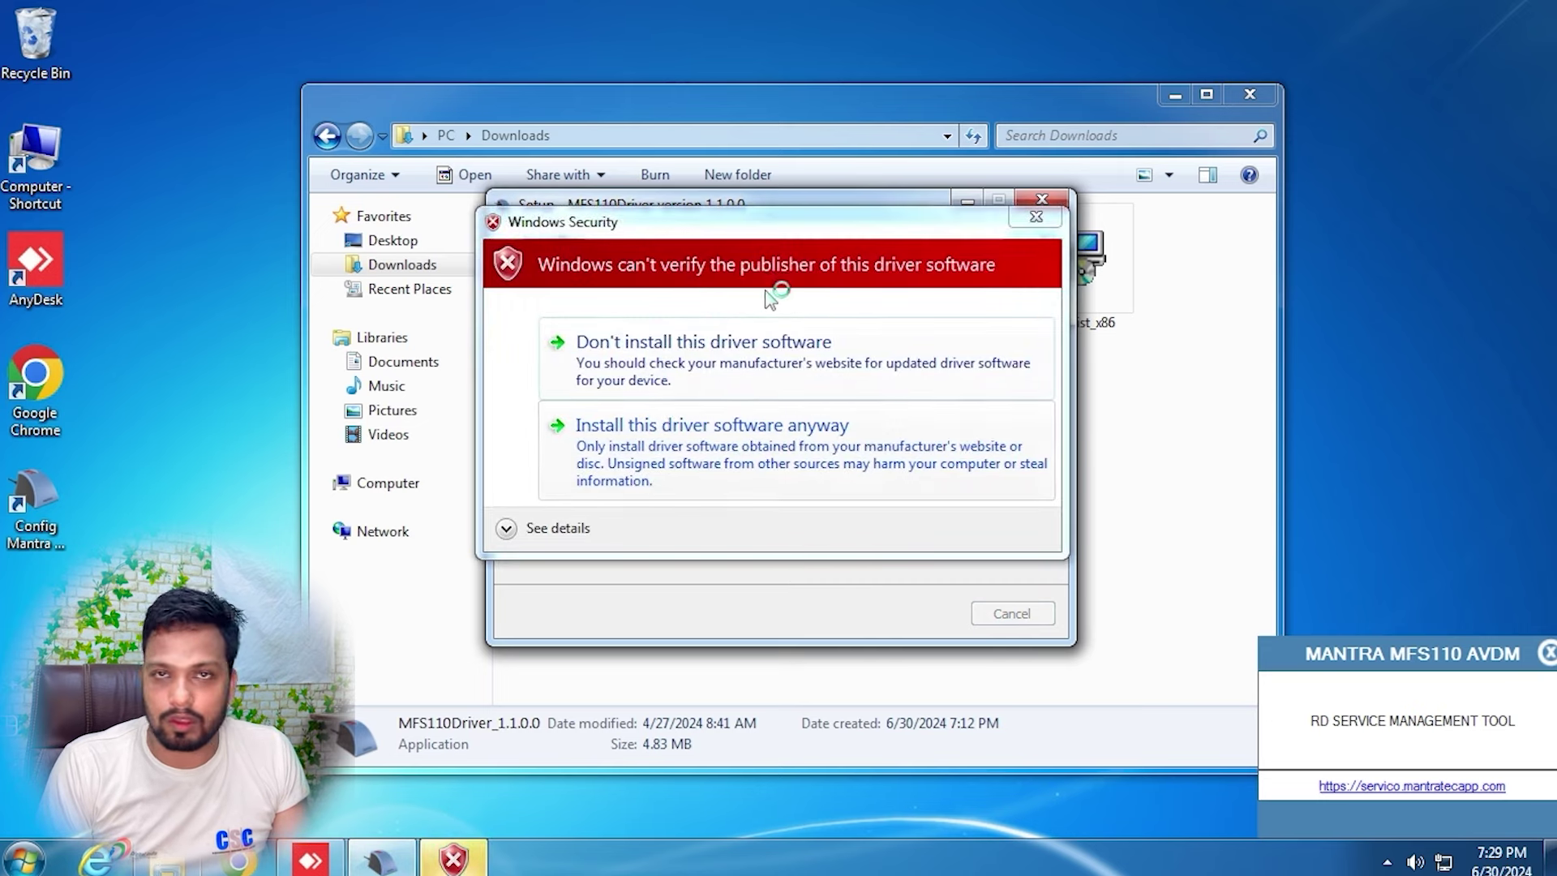
pyautogui.click(699, 449)
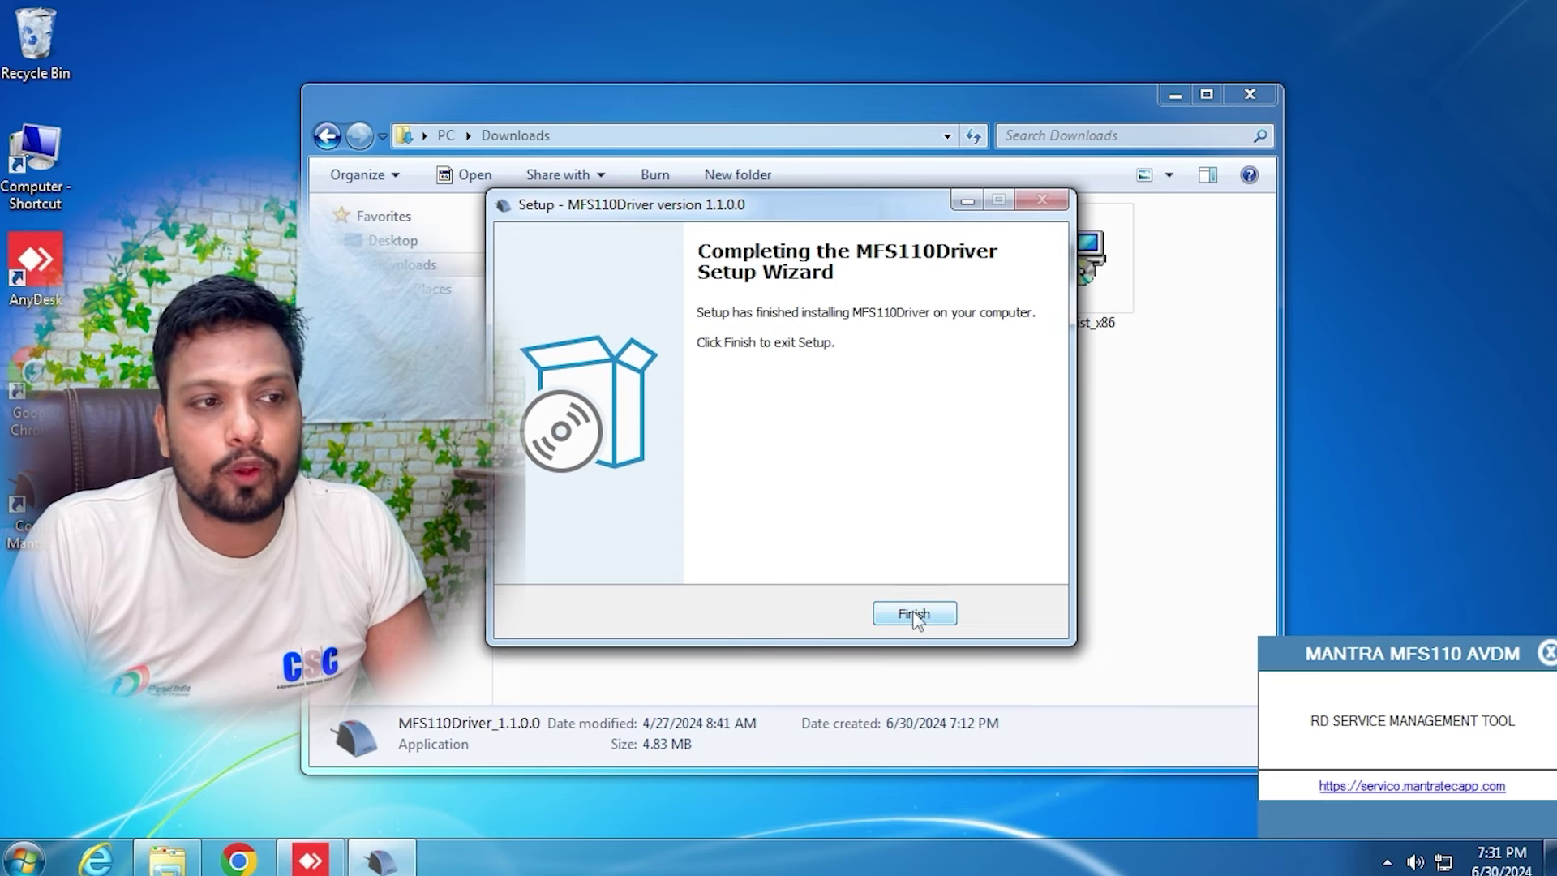
pyautogui.click(914, 614)
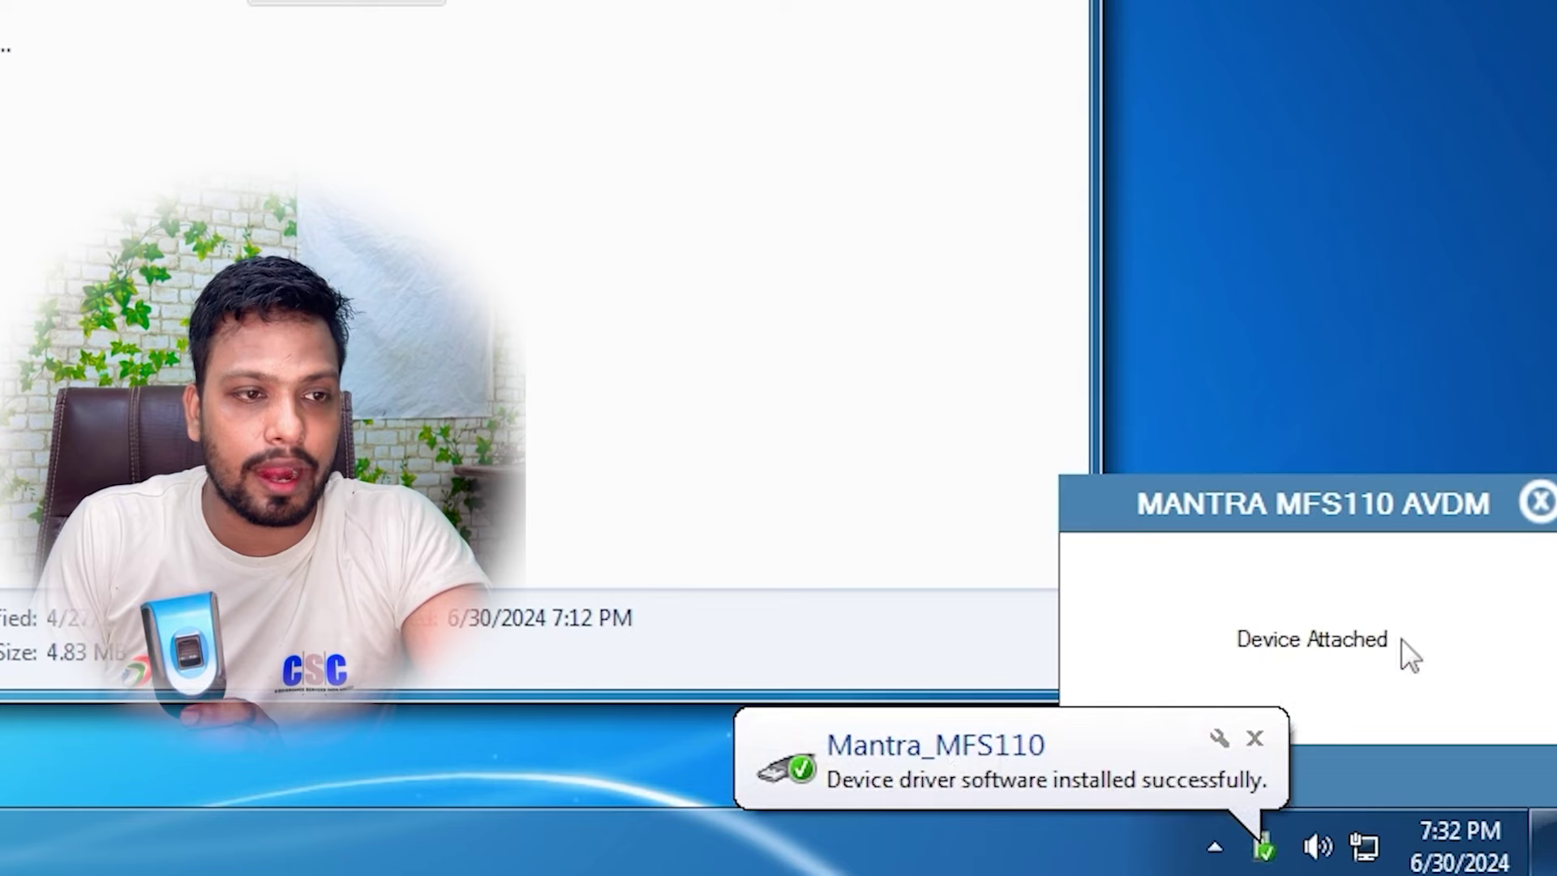
pyautogui.click(1402, 649)
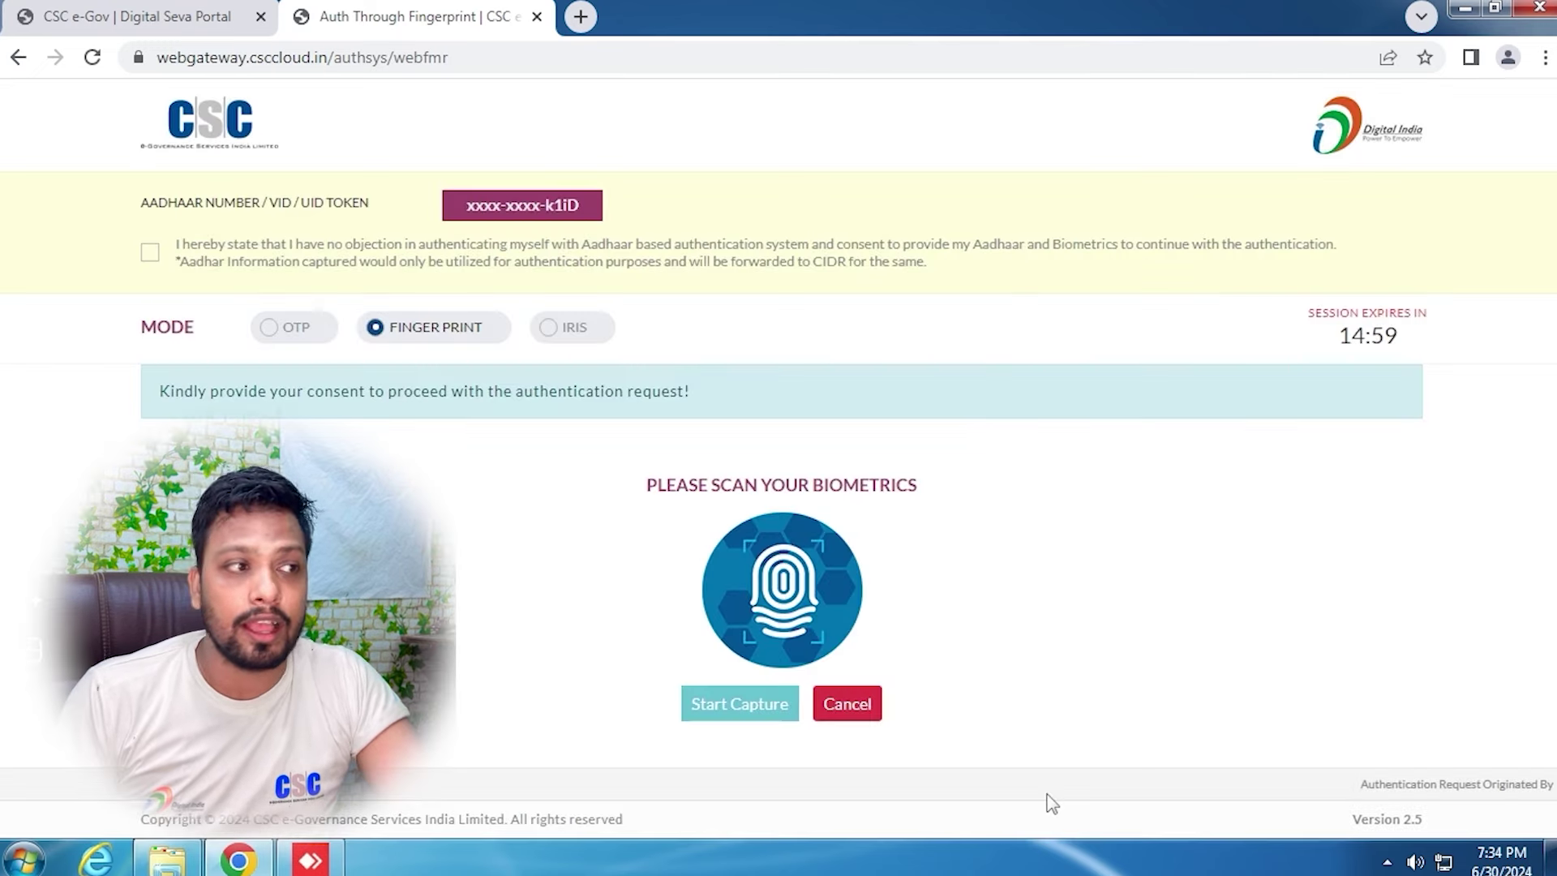
# Give the Aadhaar authentication consent on the CSC fingerprint page and start the fingerprint capture.
pyautogui.click(151, 253)
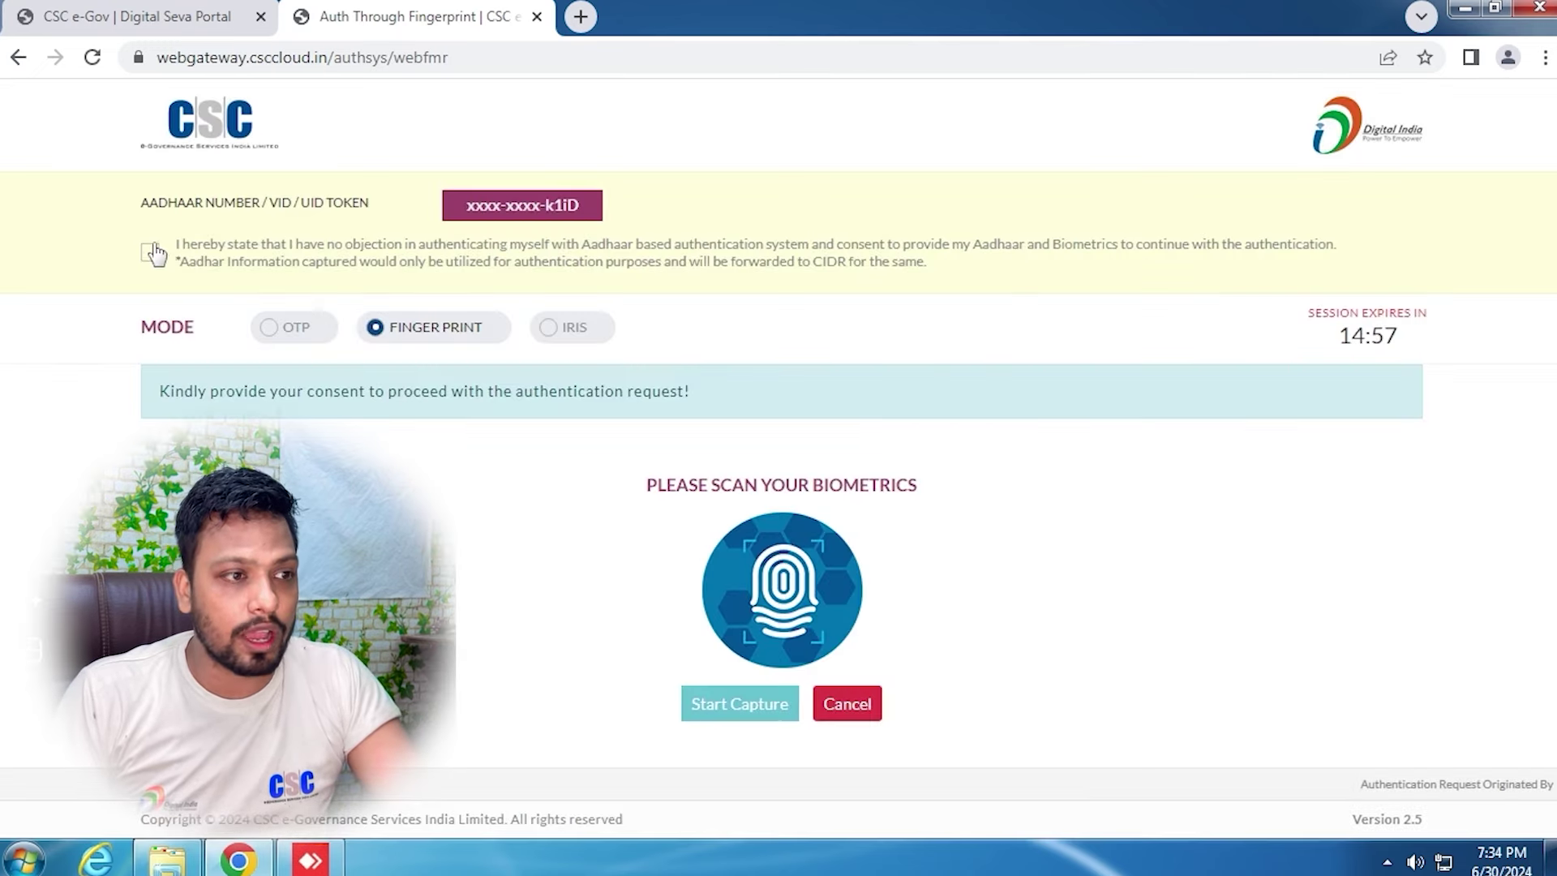
pyautogui.click(757, 634)
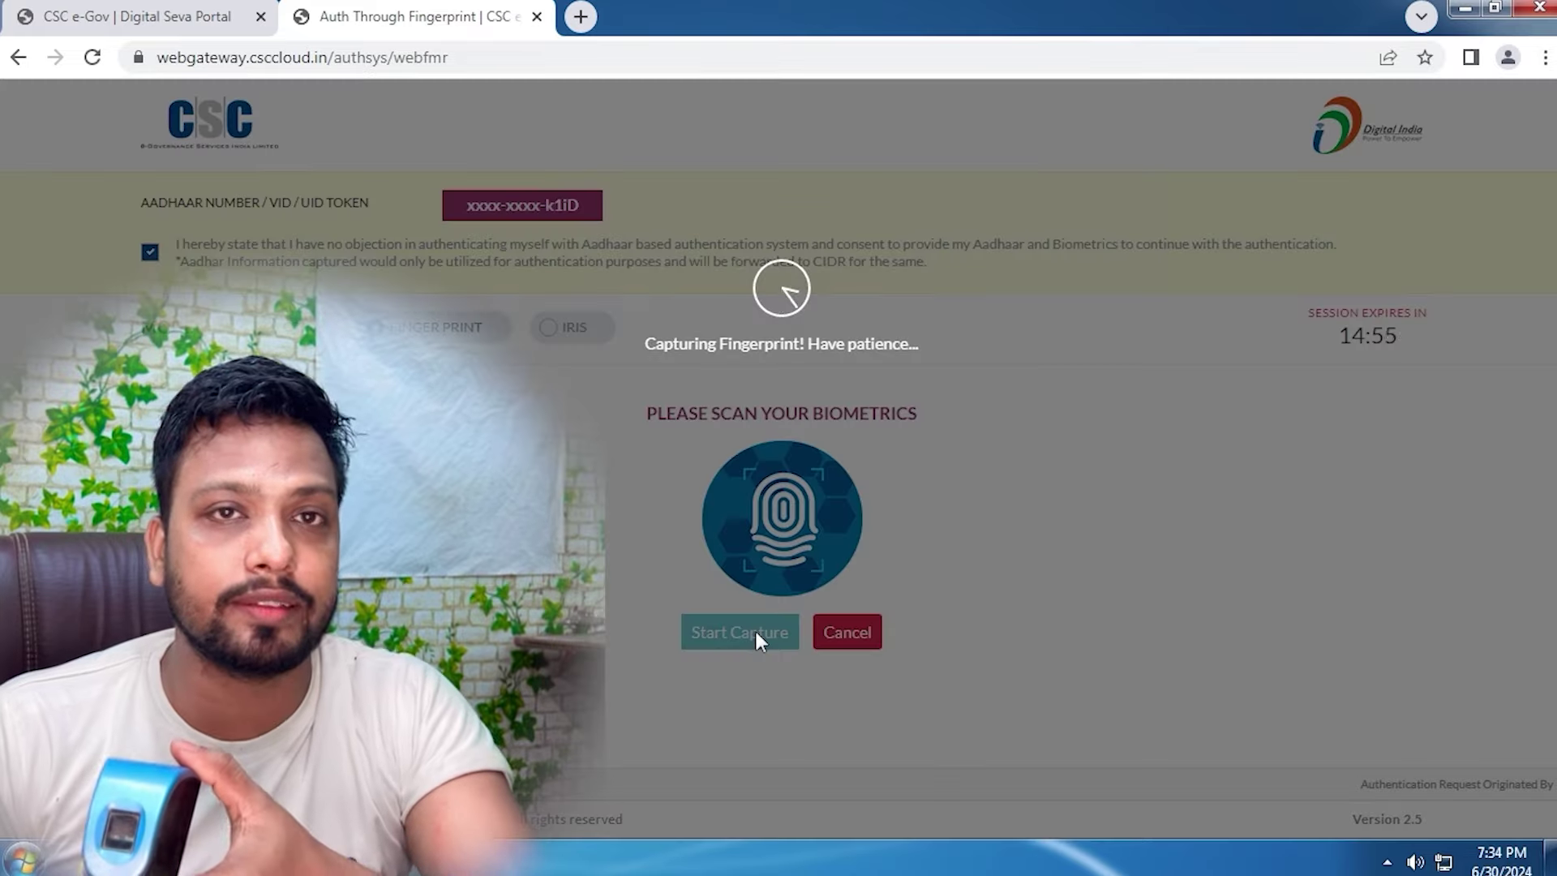